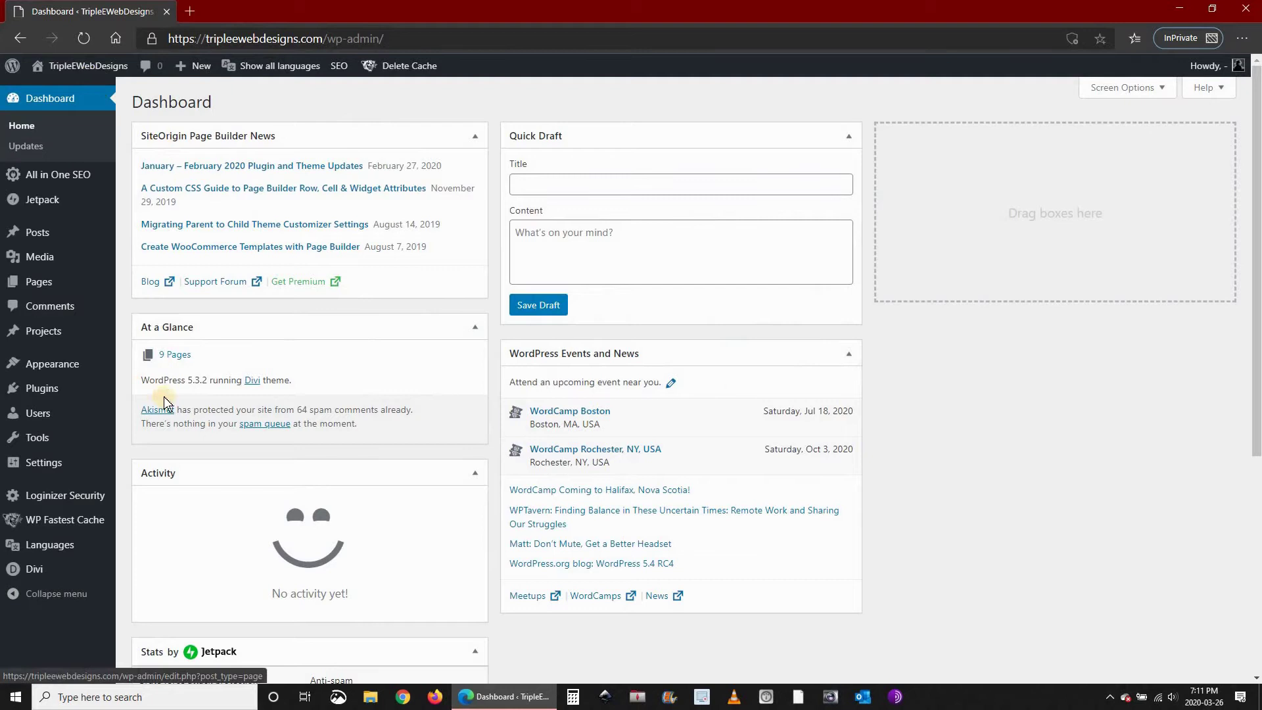
# Search the plugin directory for 'updraft', then install and activate the UpdraftPlus WordPress Backup Plugin
pyautogui.moveTo(31, 392)
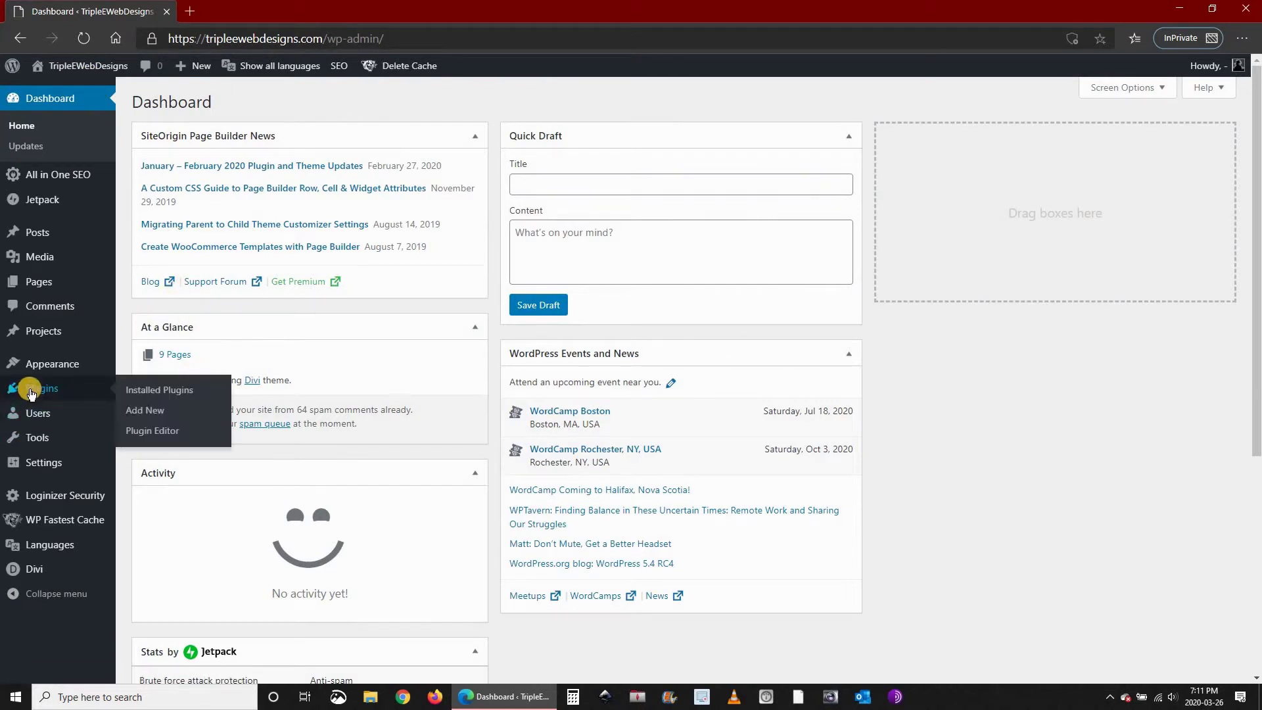
pyautogui.click(151, 411)
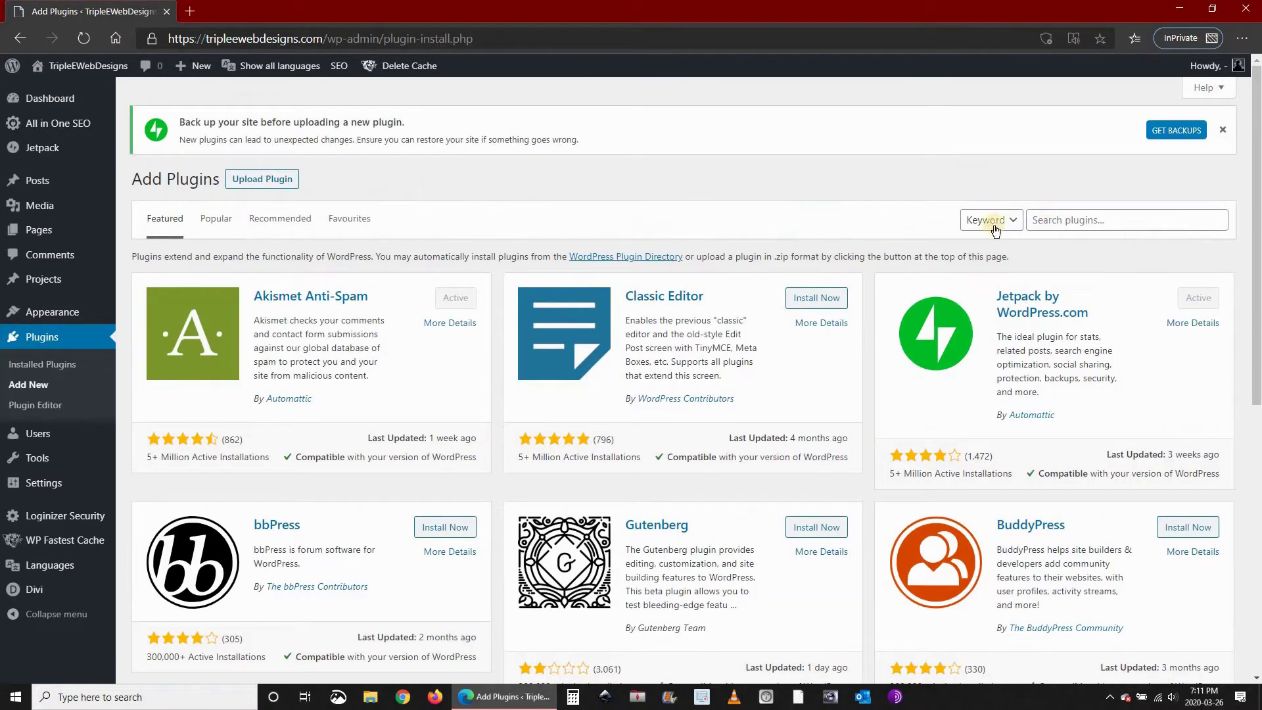
pyautogui.click(1071, 223)
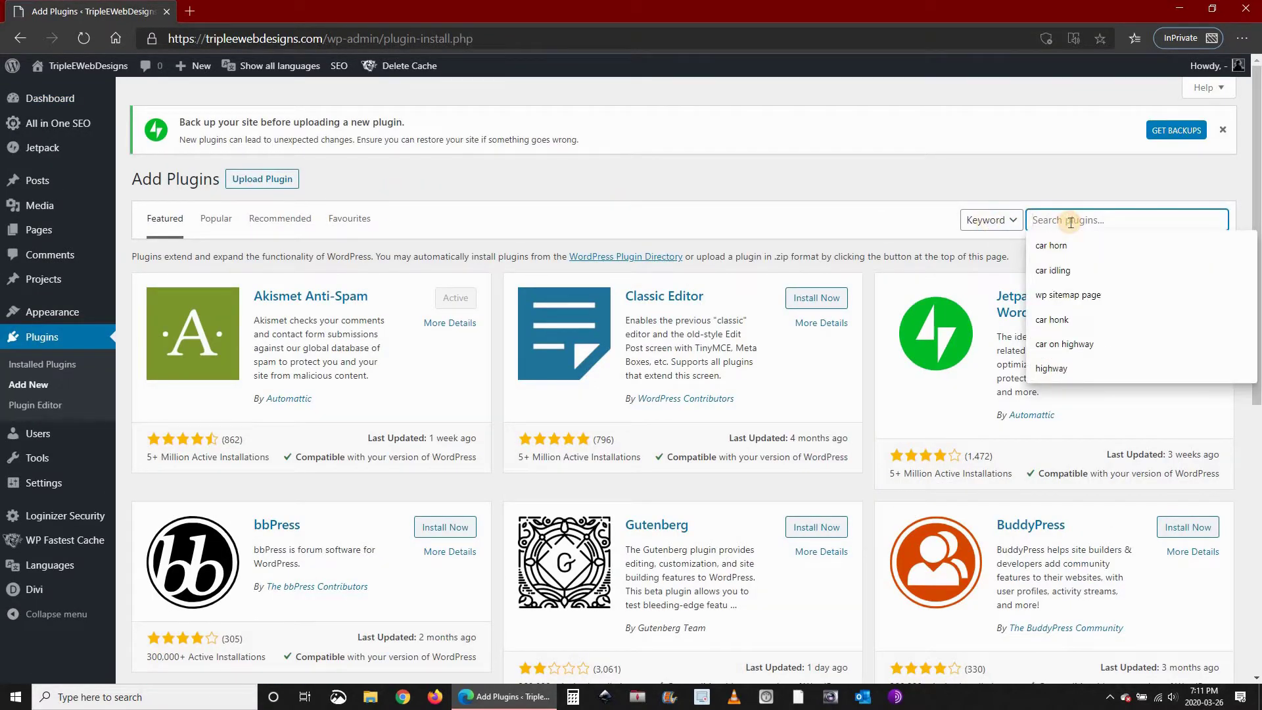
pyautogui.write('updra')
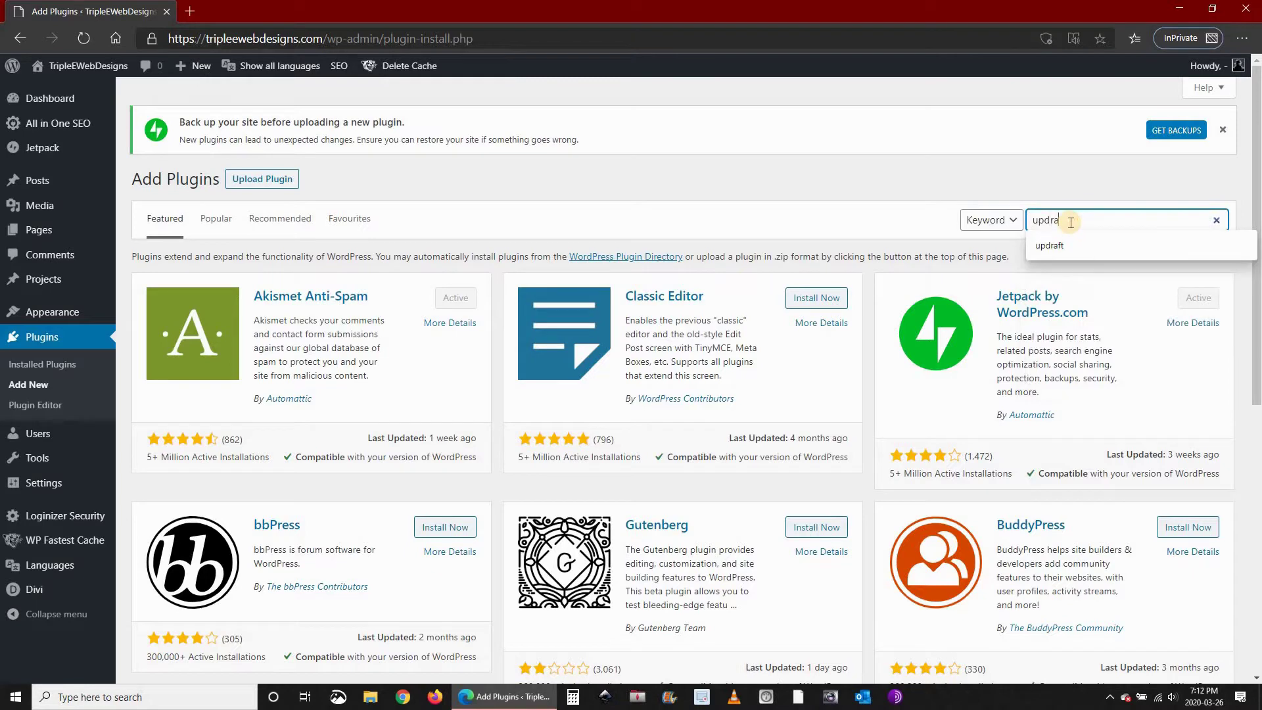
pyautogui.write('ft')
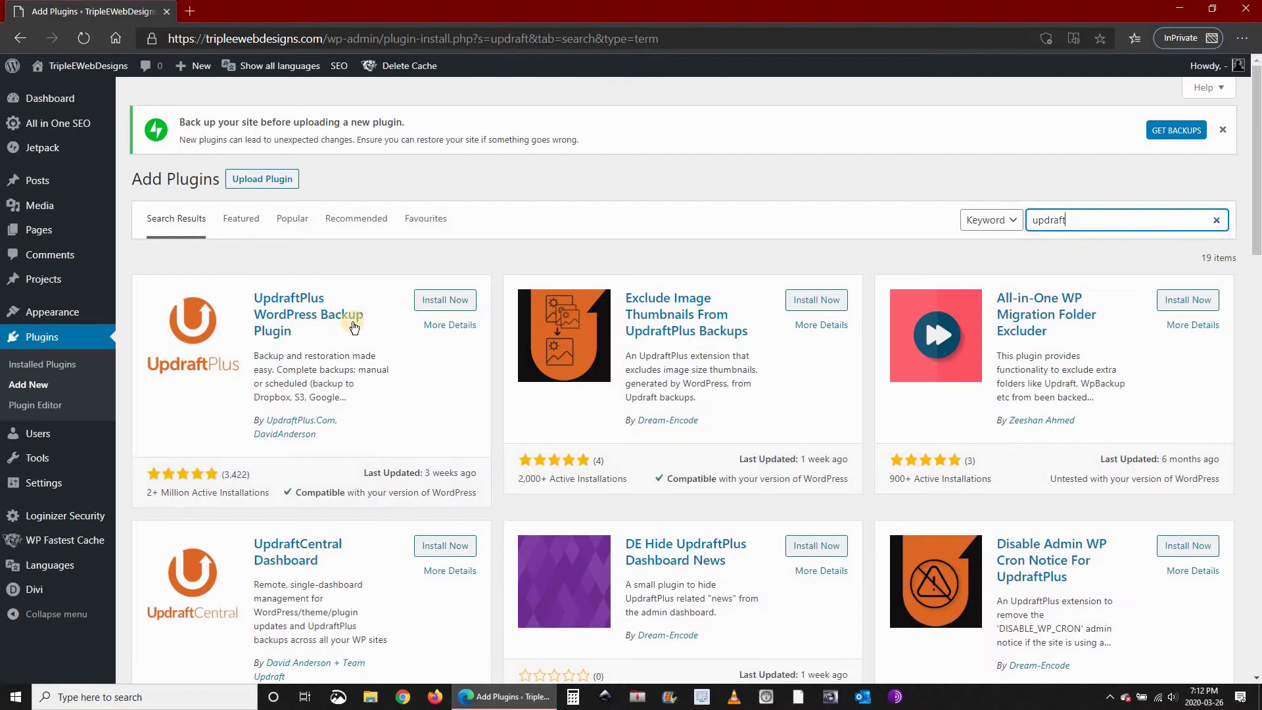
pyautogui.click(441, 301)
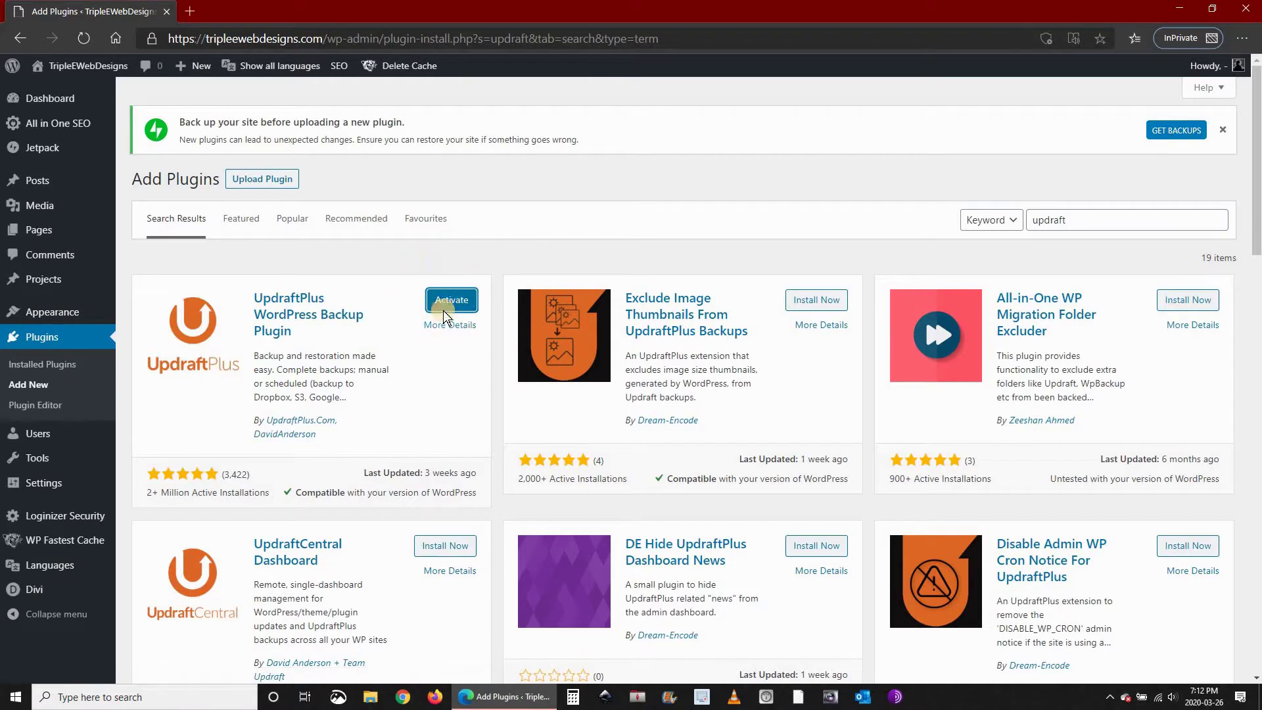
pyautogui.click(450, 301)
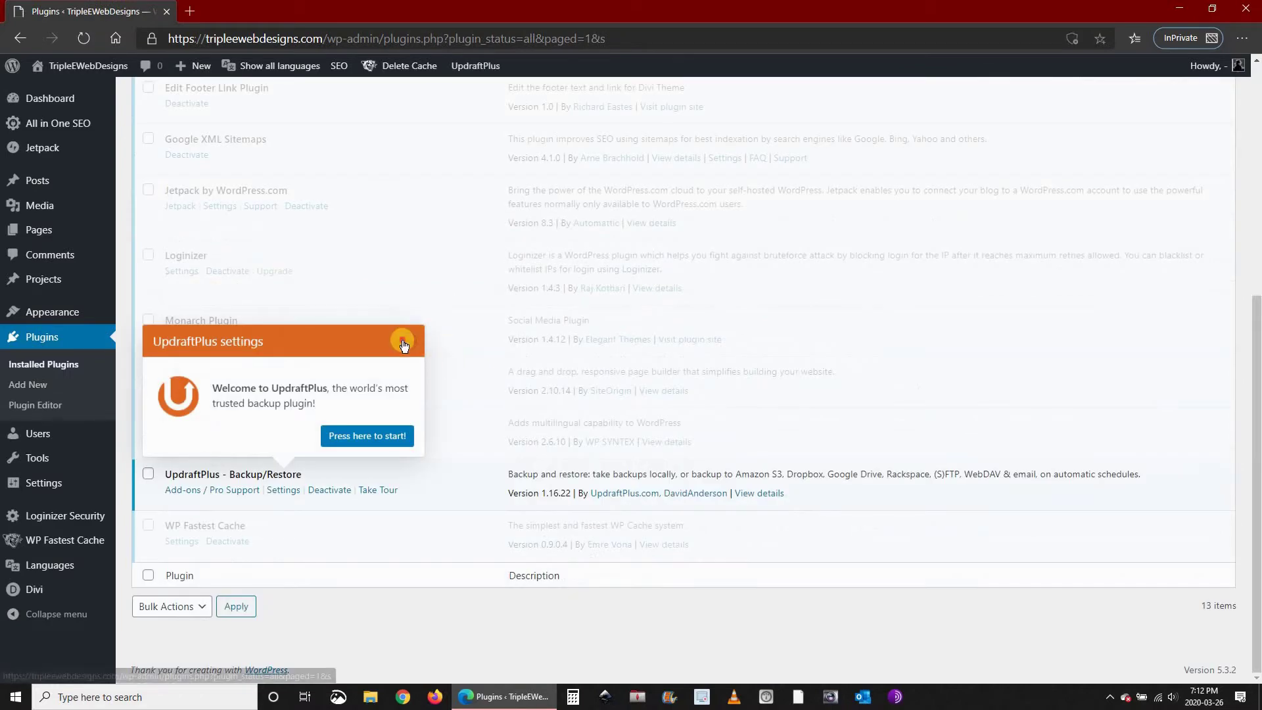
# Close the UpdraftPlus welcome message and go to Settings > UpdraftPlus Backups
pyautogui.click(402, 342)
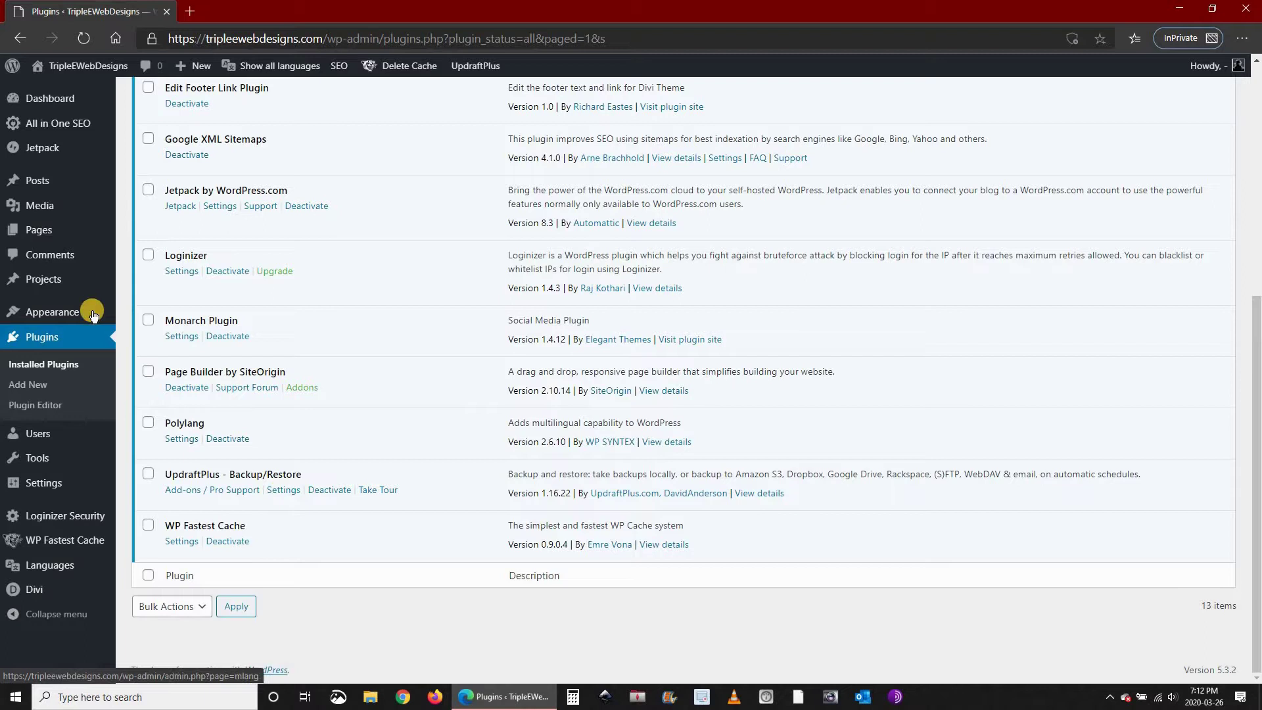
pyautogui.moveTo(46, 487)
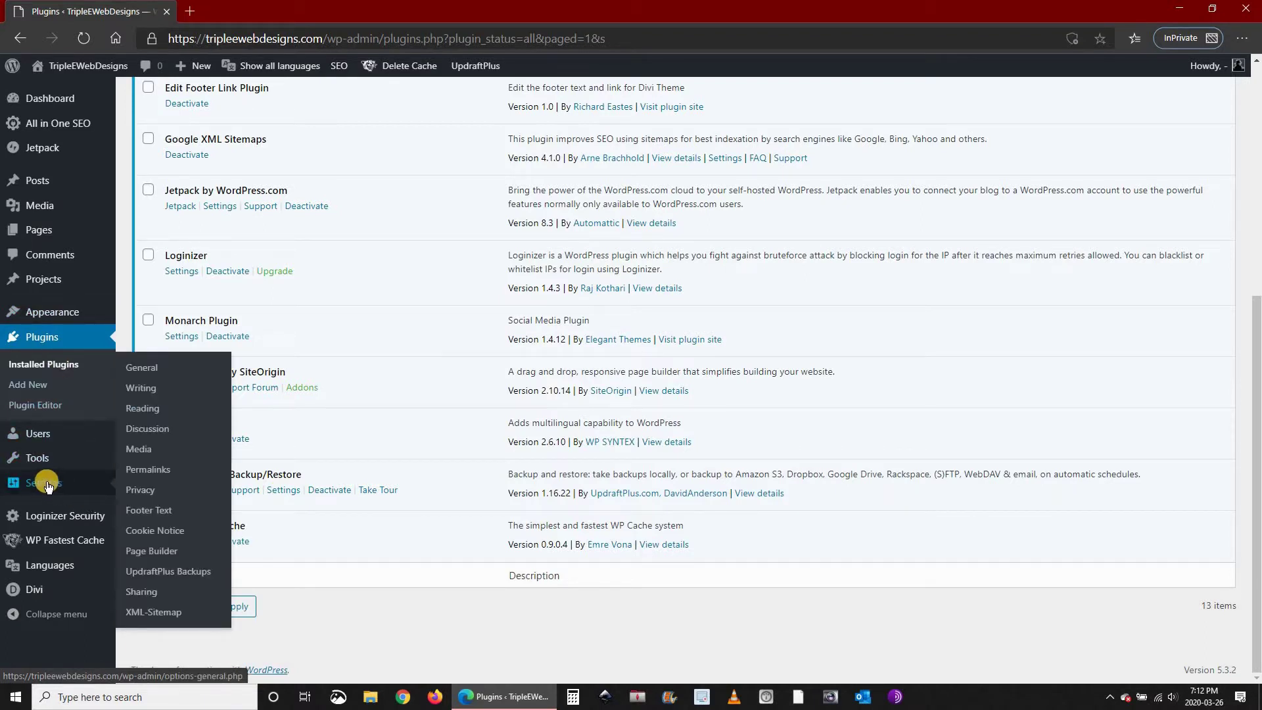
pyautogui.click(227, 564)
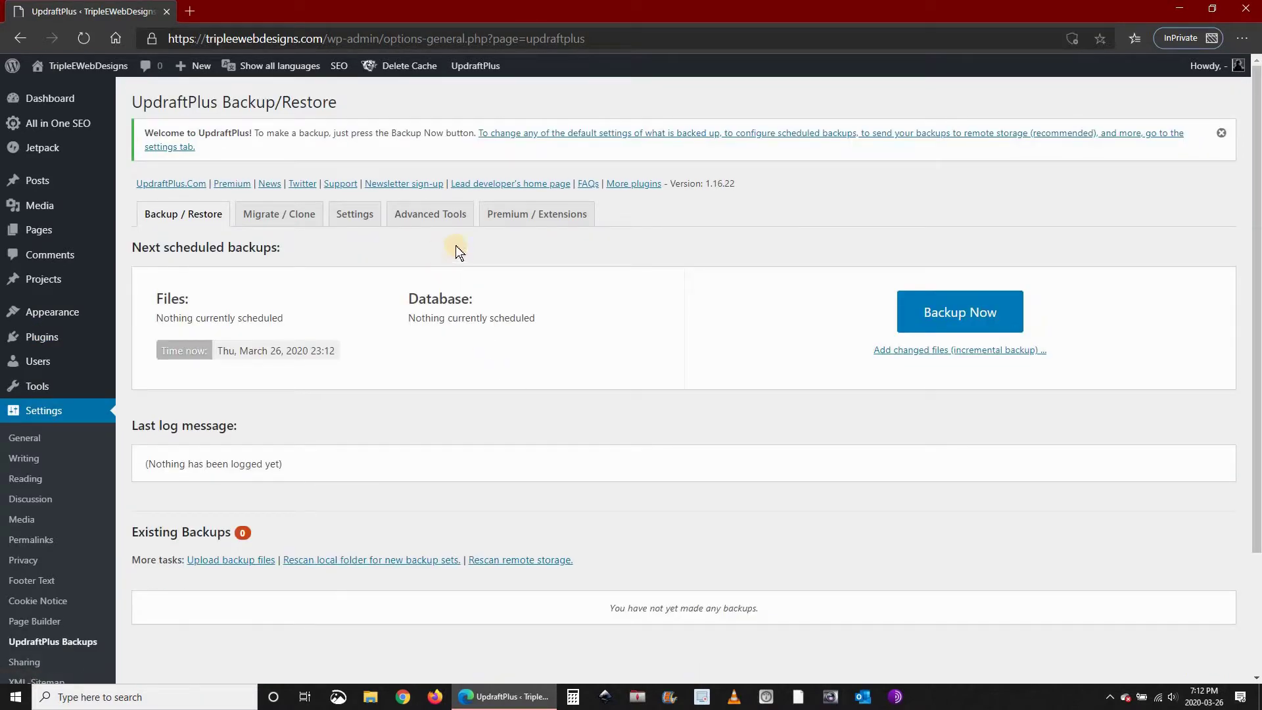
# In UpdraftPlus Settings, schedule files backups Daily and retain 4 of them
pyautogui.click(348, 218)
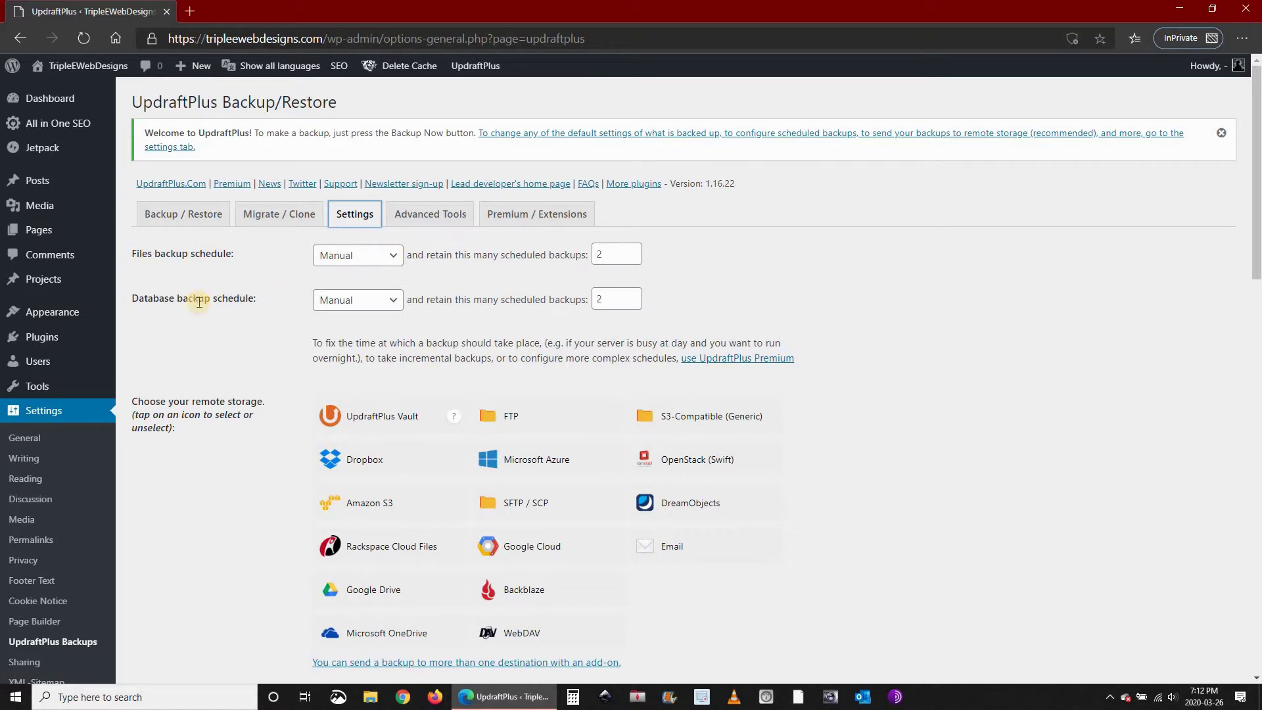
pyautogui.click(393, 258)
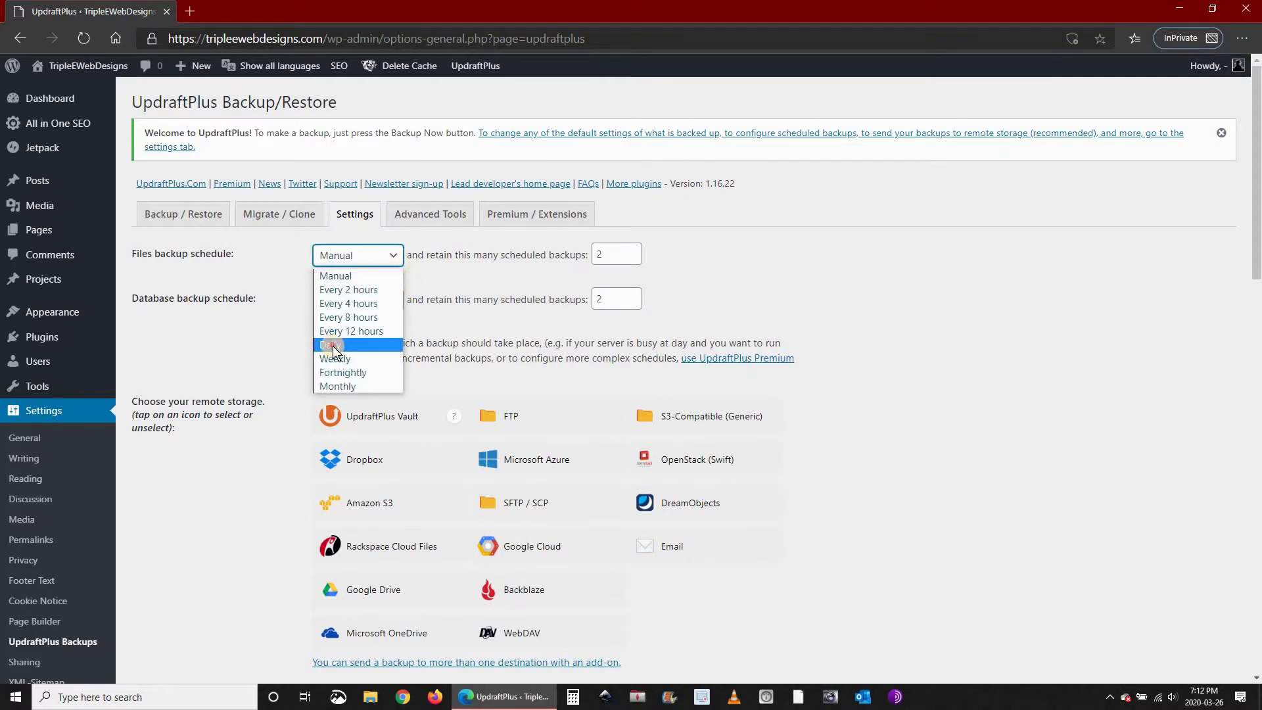
pyautogui.click(365, 342)
pyautogui.doubleClick(599, 254)
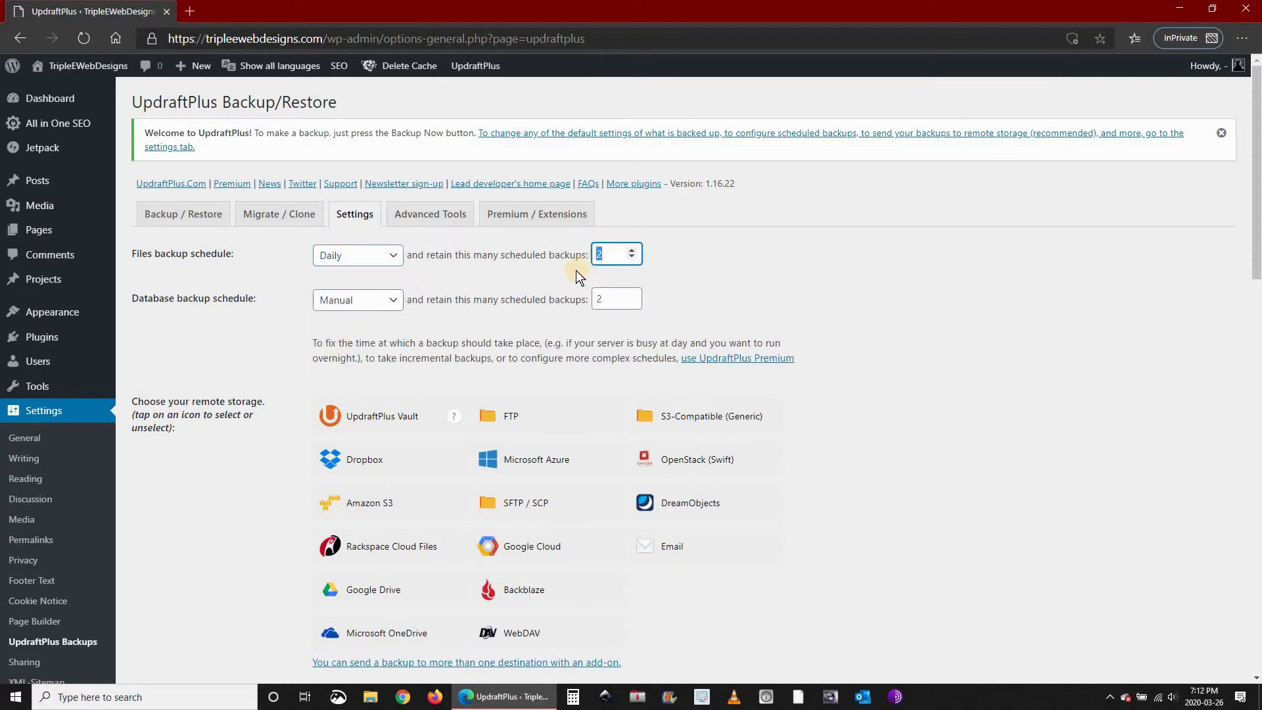
pyautogui.write('4')
# Schedule database backups Daily and retain 4 of them
pyautogui.click(393, 301)
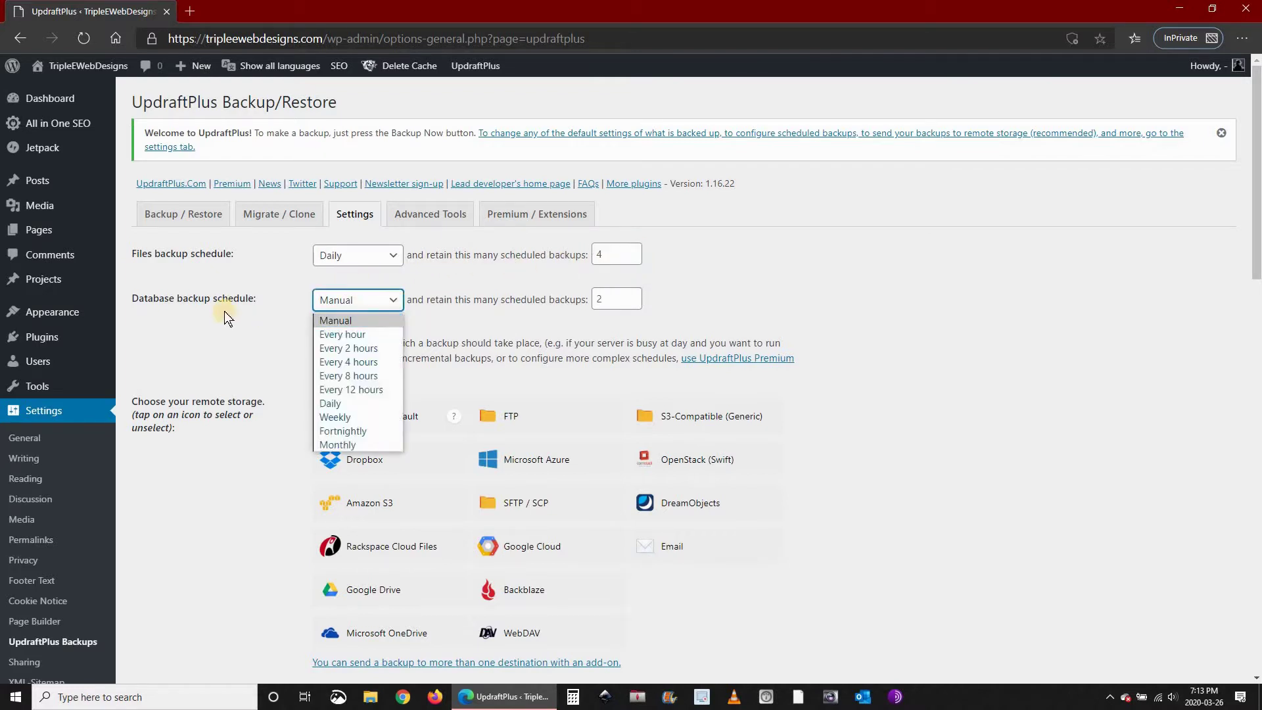
pyautogui.click(337, 404)
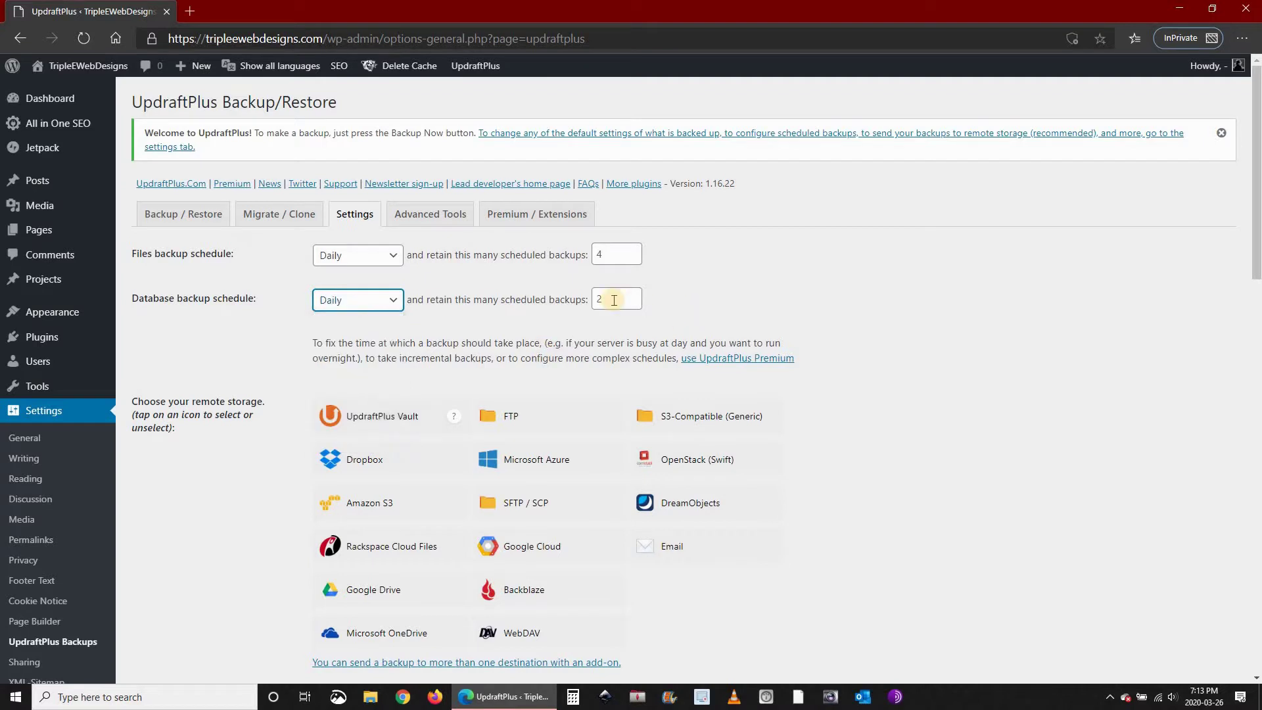
pyautogui.moveTo(614, 301); pyautogui.dragTo(569, 300)
pyautogui.write('4')
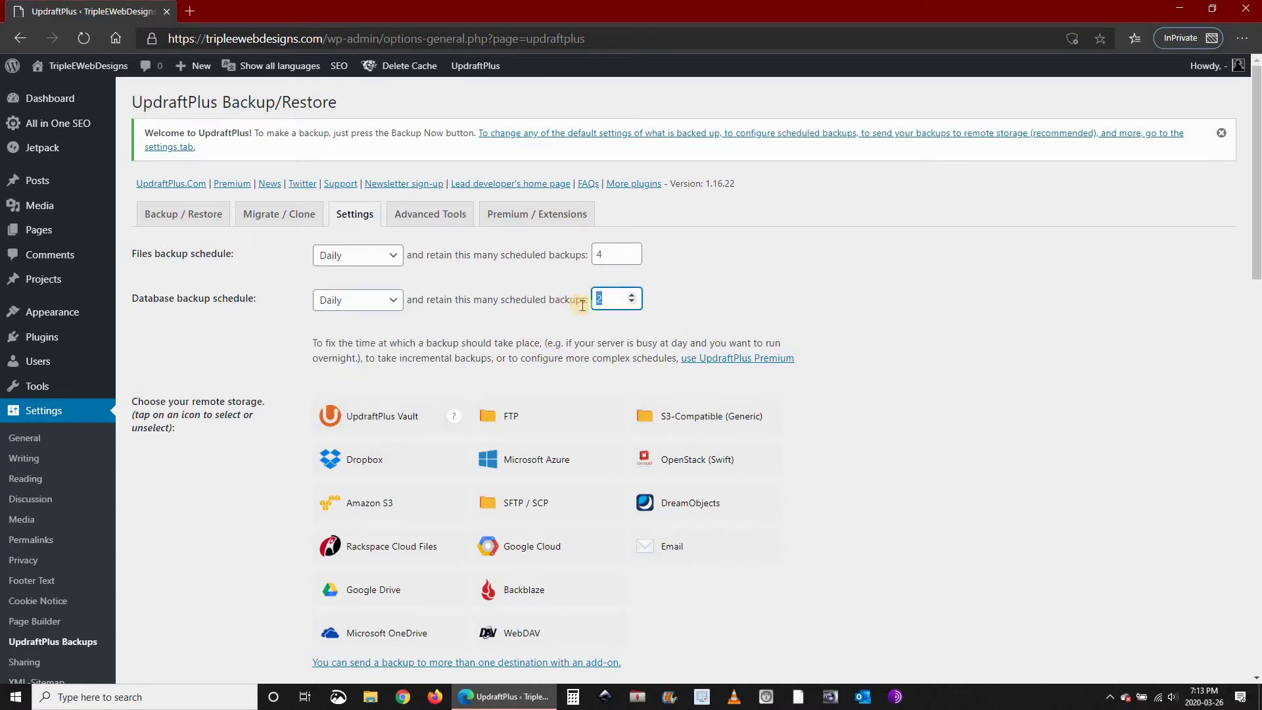
pyautogui.click(743, 295)
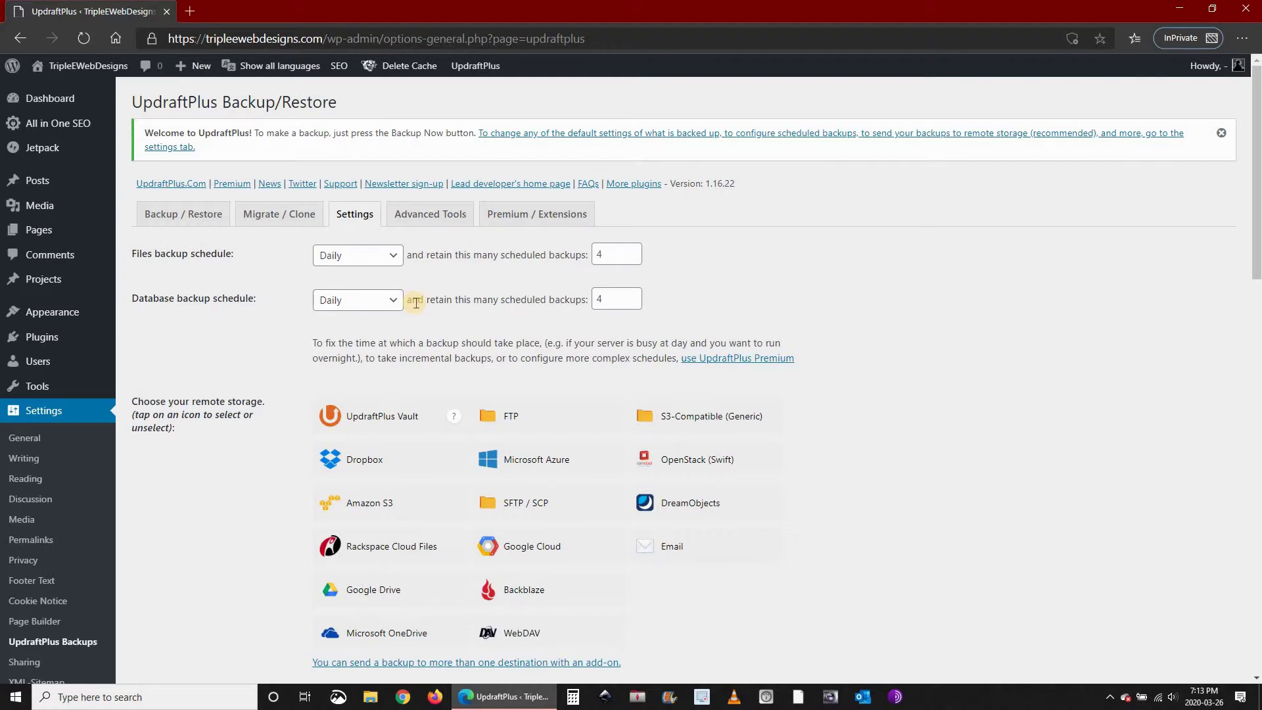
# Choose Google Drive as remote storage and tick Email for basic reports to the admin address
pyautogui.scroll(-2, 255, 329)
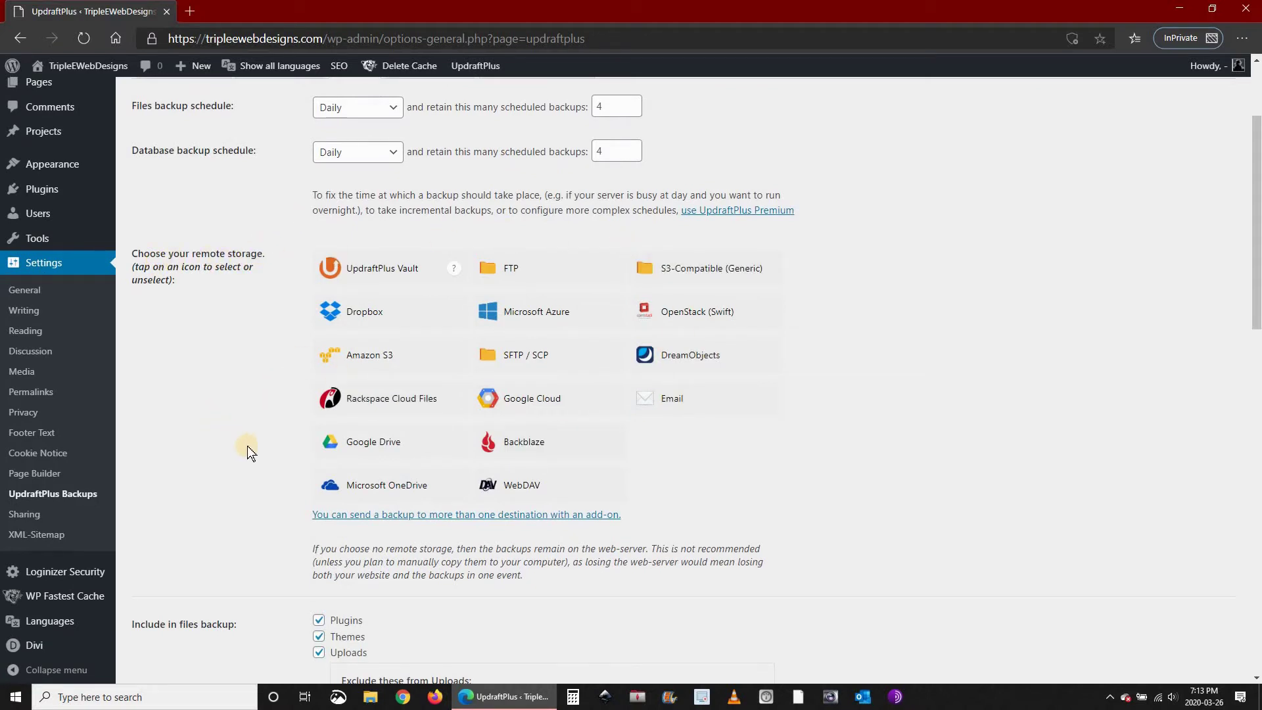
pyautogui.click(373, 440)
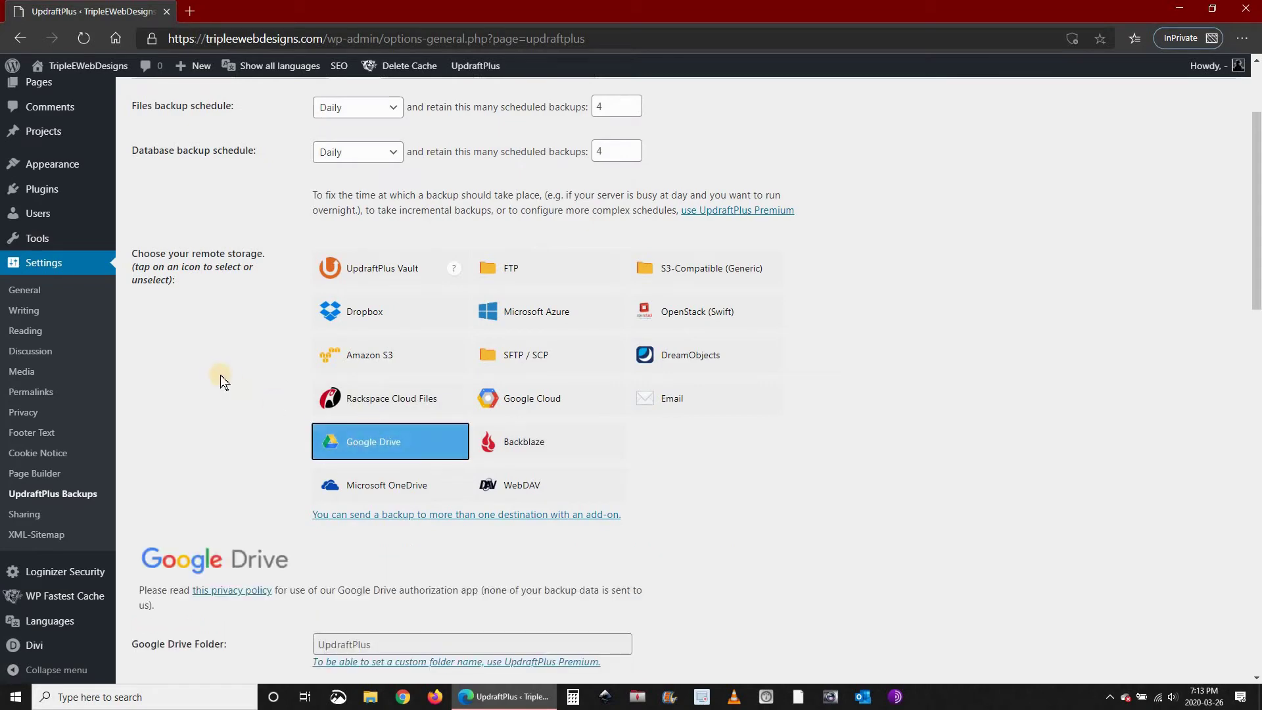
pyautogui.scroll(-3, 220, 373)
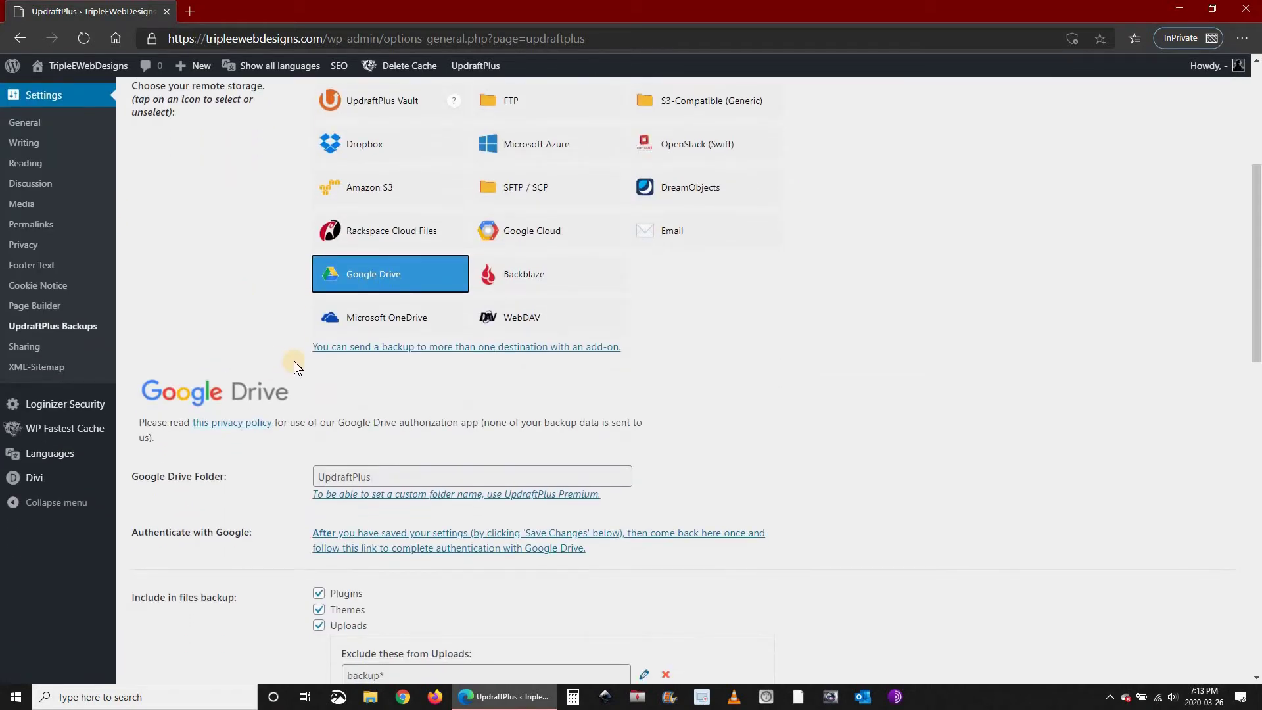
pyautogui.scroll(-2, 500, 358)
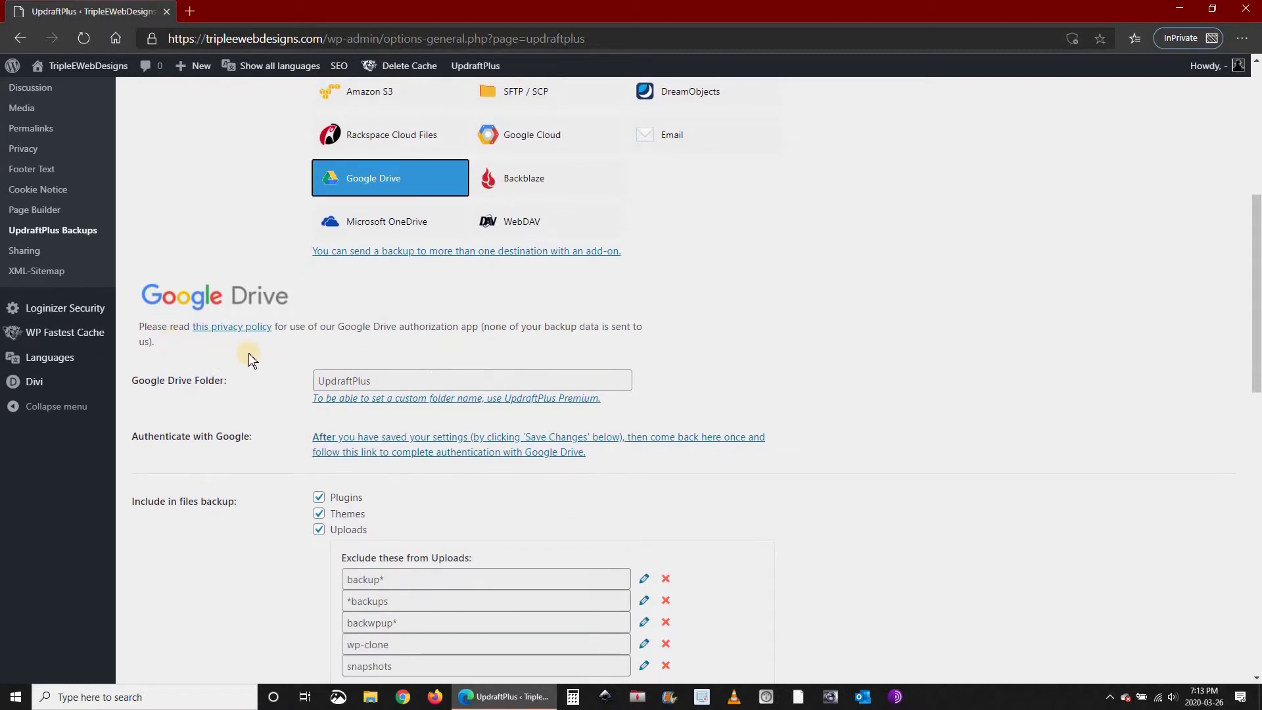
pyautogui.scroll(-2, 250, 355)
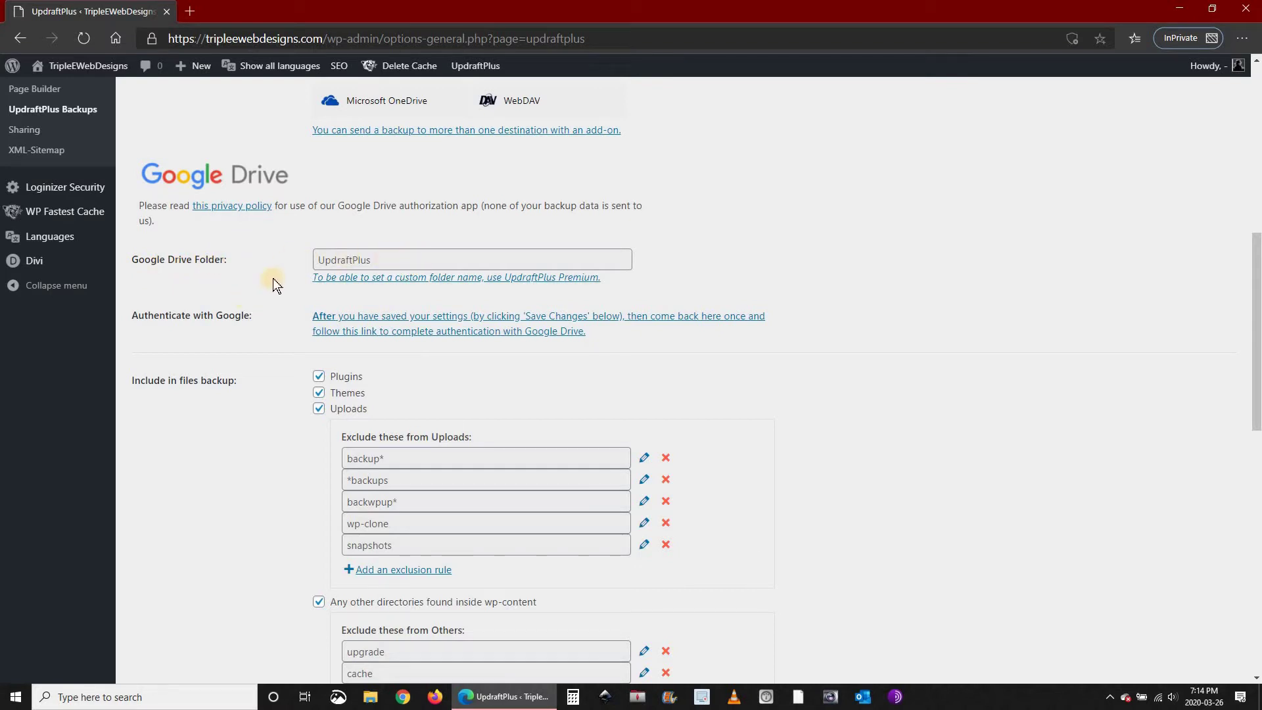
pyautogui.scroll(-1, 257, 276)
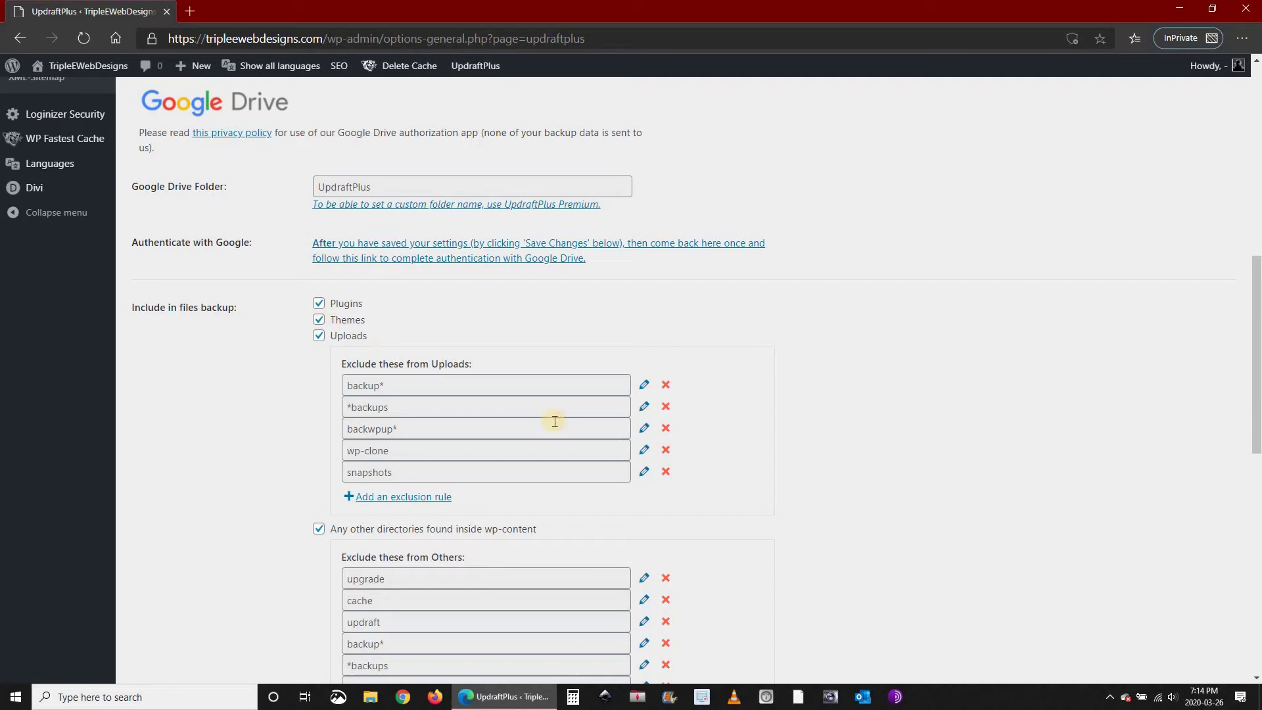
pyautogui.scroll(-7, 763, 403)
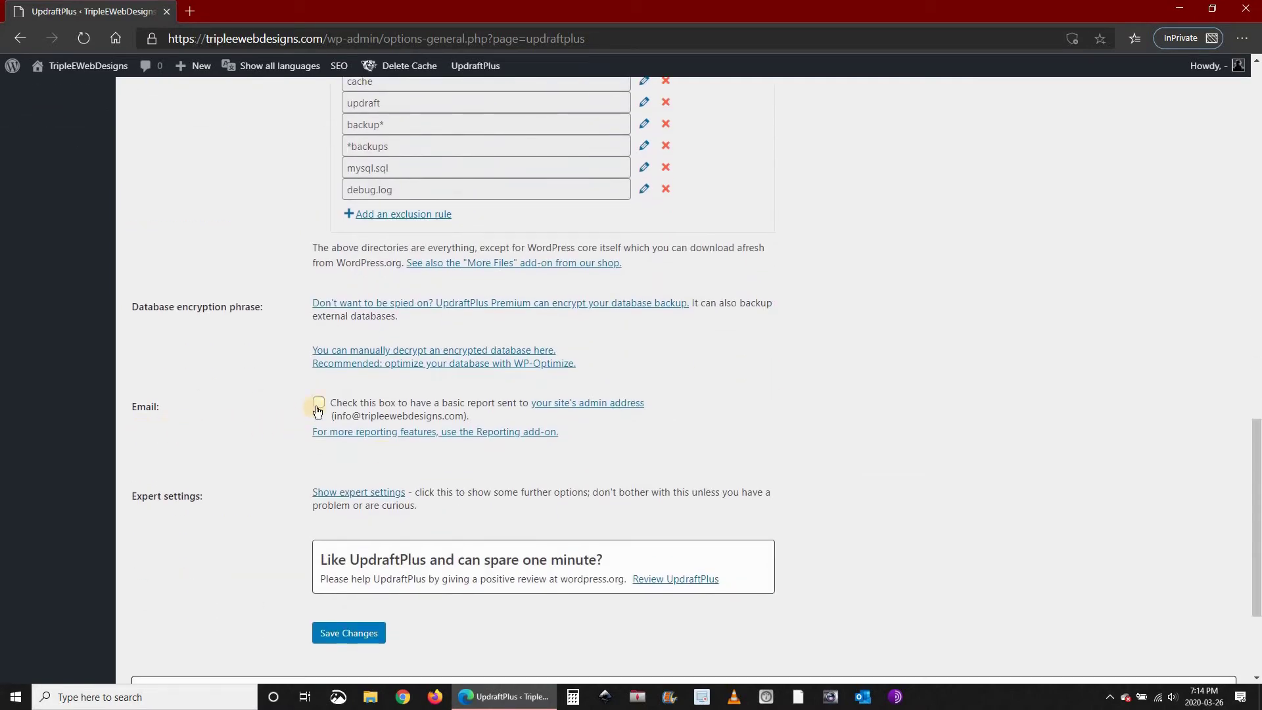
pyautogui.click(319, 404)
pyautogui.scroll(-3, 808, 405)
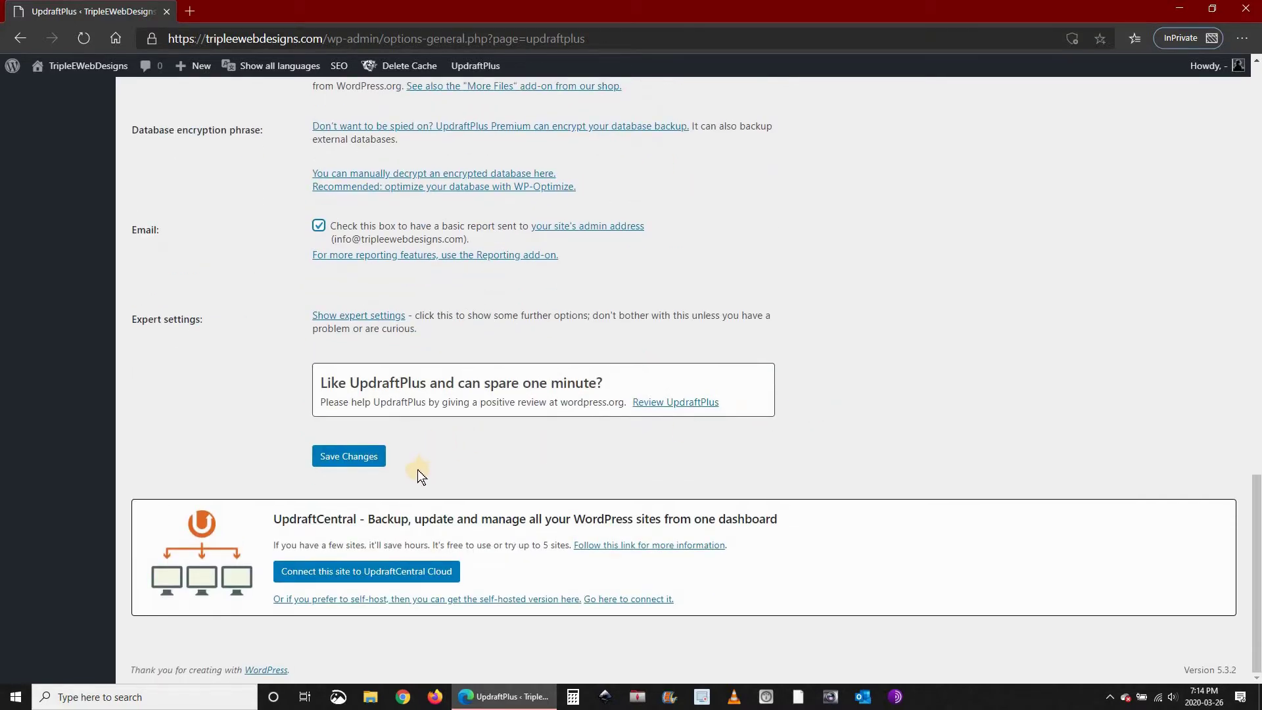
# Save the UpdraftPlus settings and follow the Google Drive authorization link
pyautogui.click(348, 458)
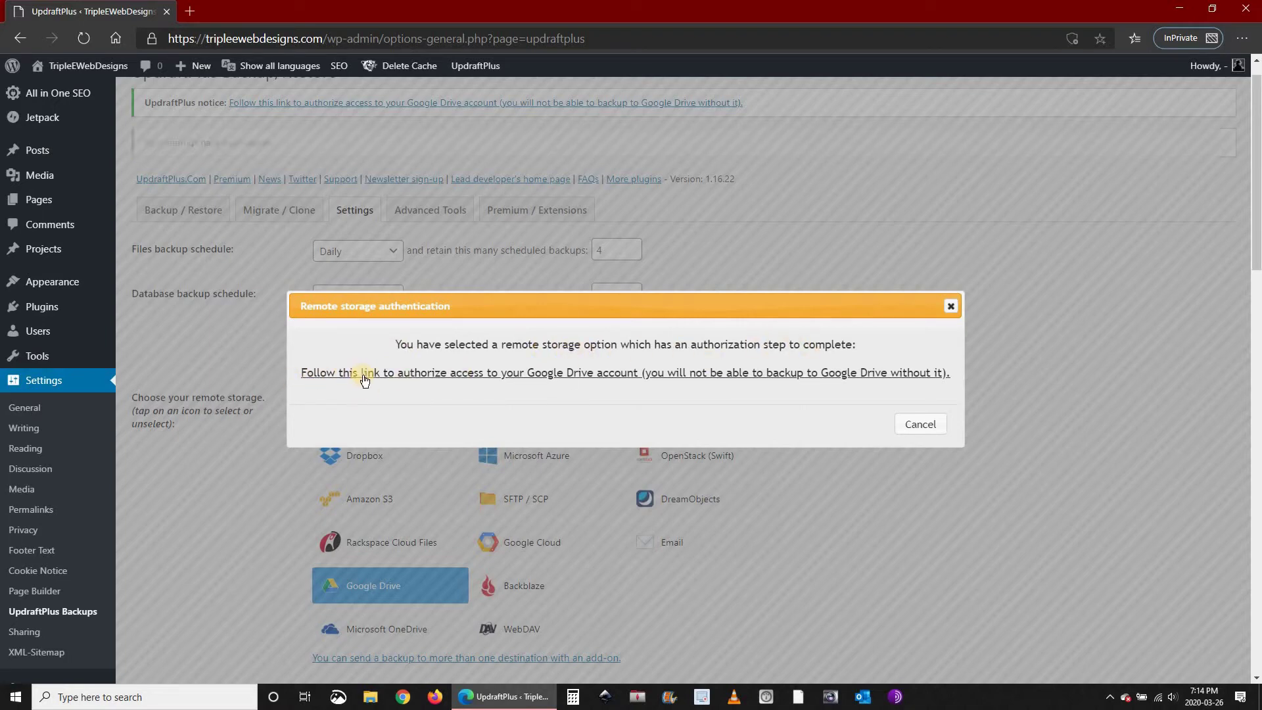
pyautogui.click(507, 378)
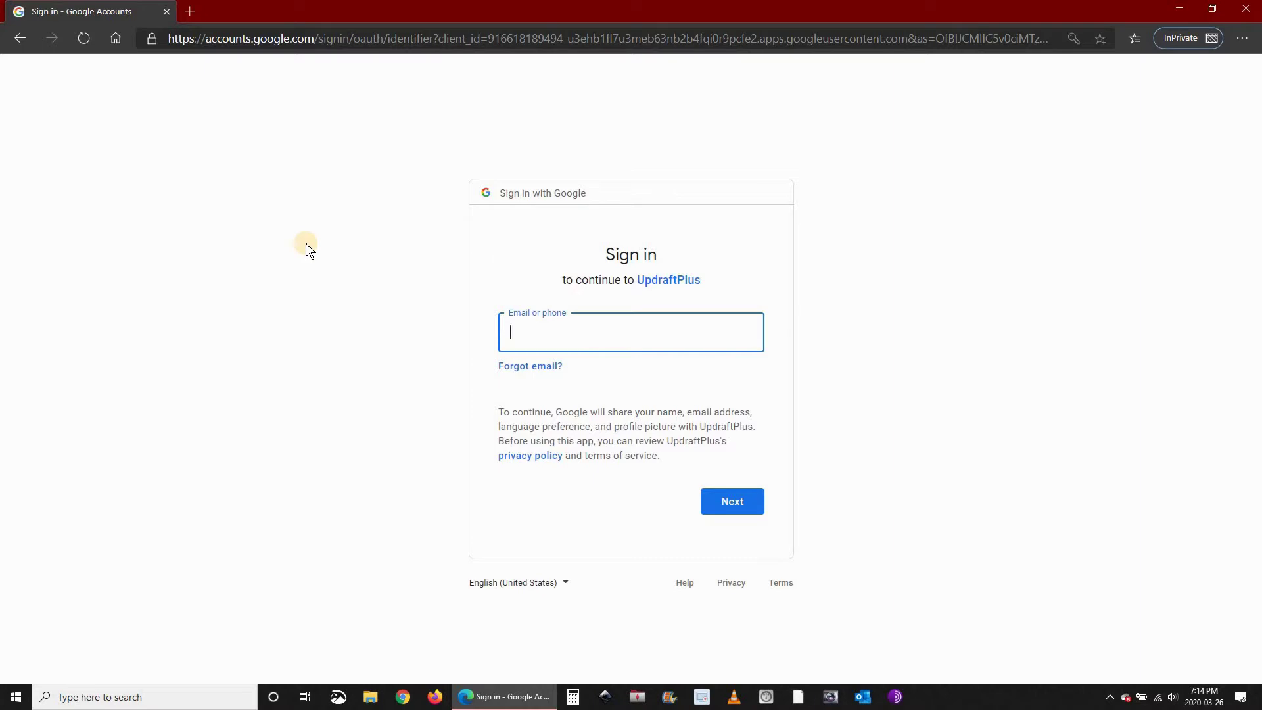
# Sign in with the Google account e-mail and password, then allow UpdraftPlus Drive access
pyautogui.press('Down')
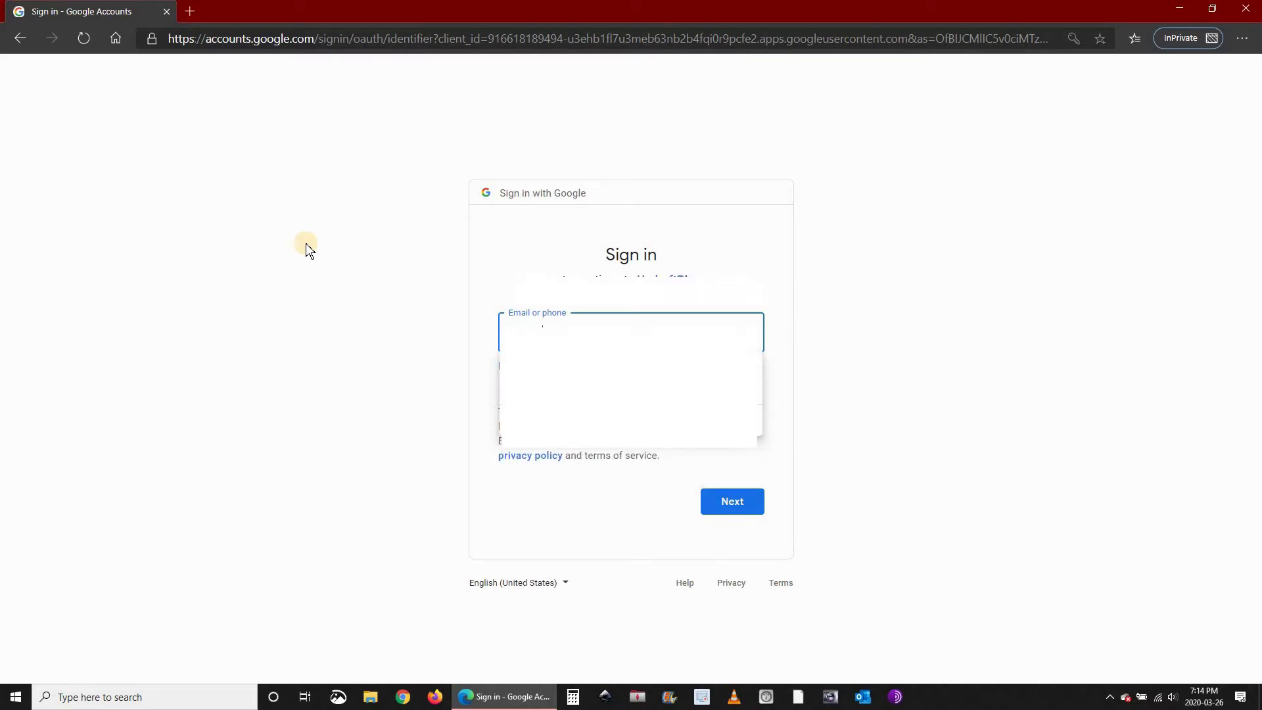
pyautogui.press('Return')
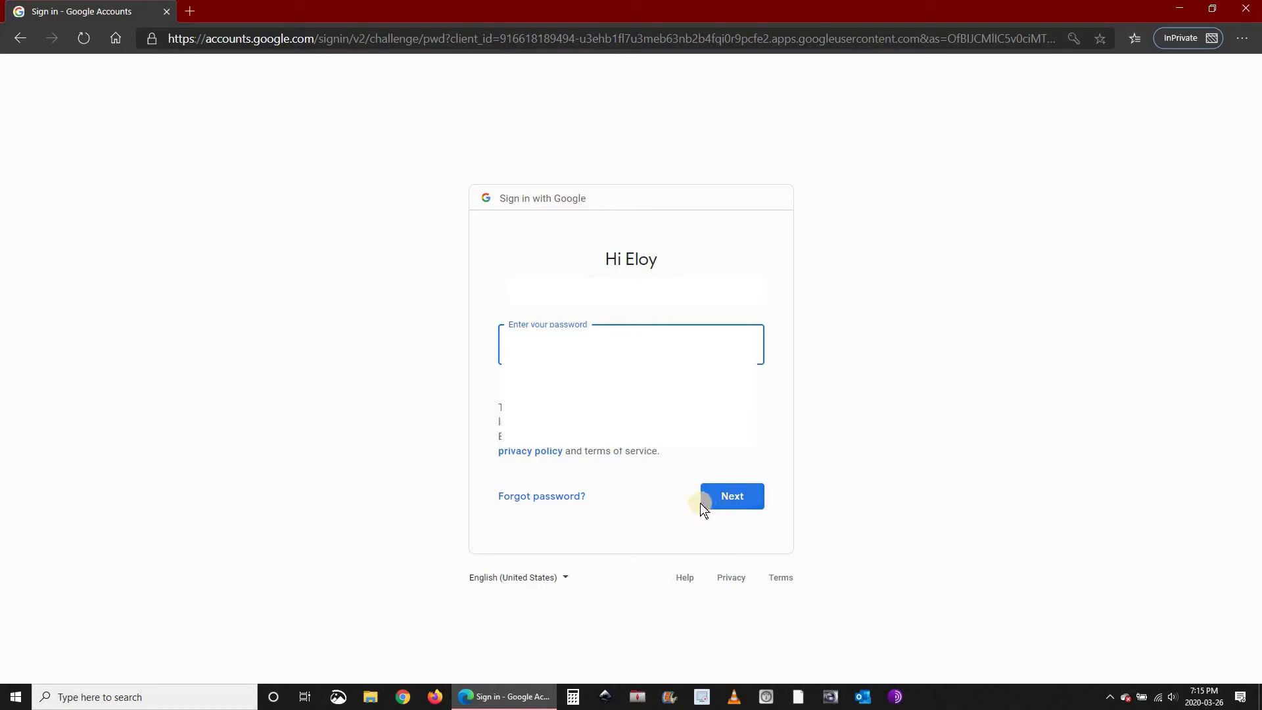
pyautogui.click(728, 501)
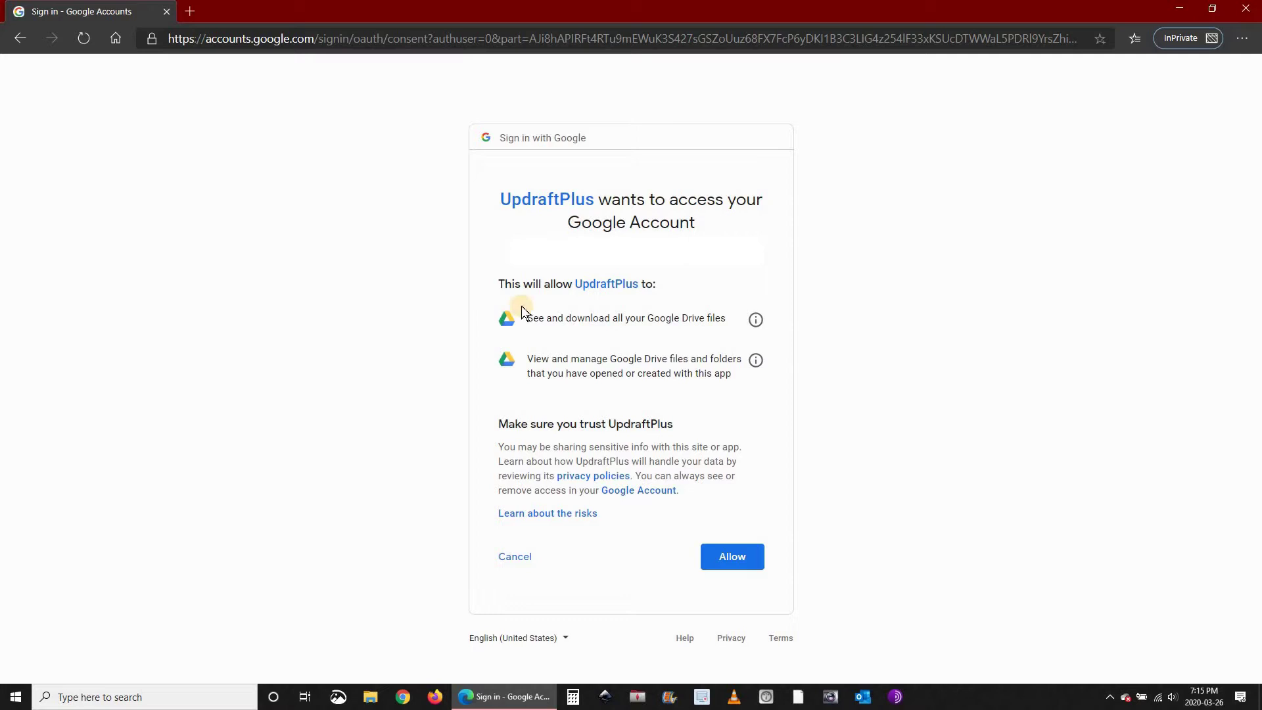
pyautogui.click(724, 560)
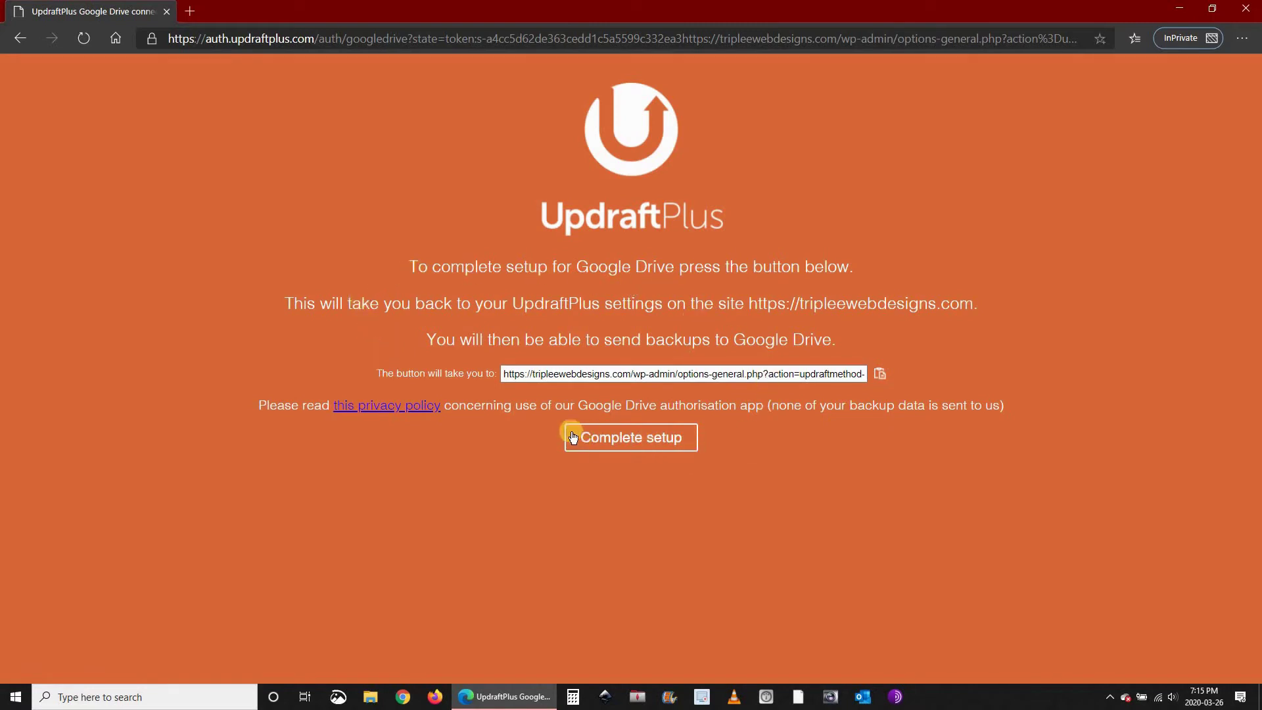
# Complete the Drive setup and check the Settings tab shows Google Drive selected
pyautogui.click(646, 440)
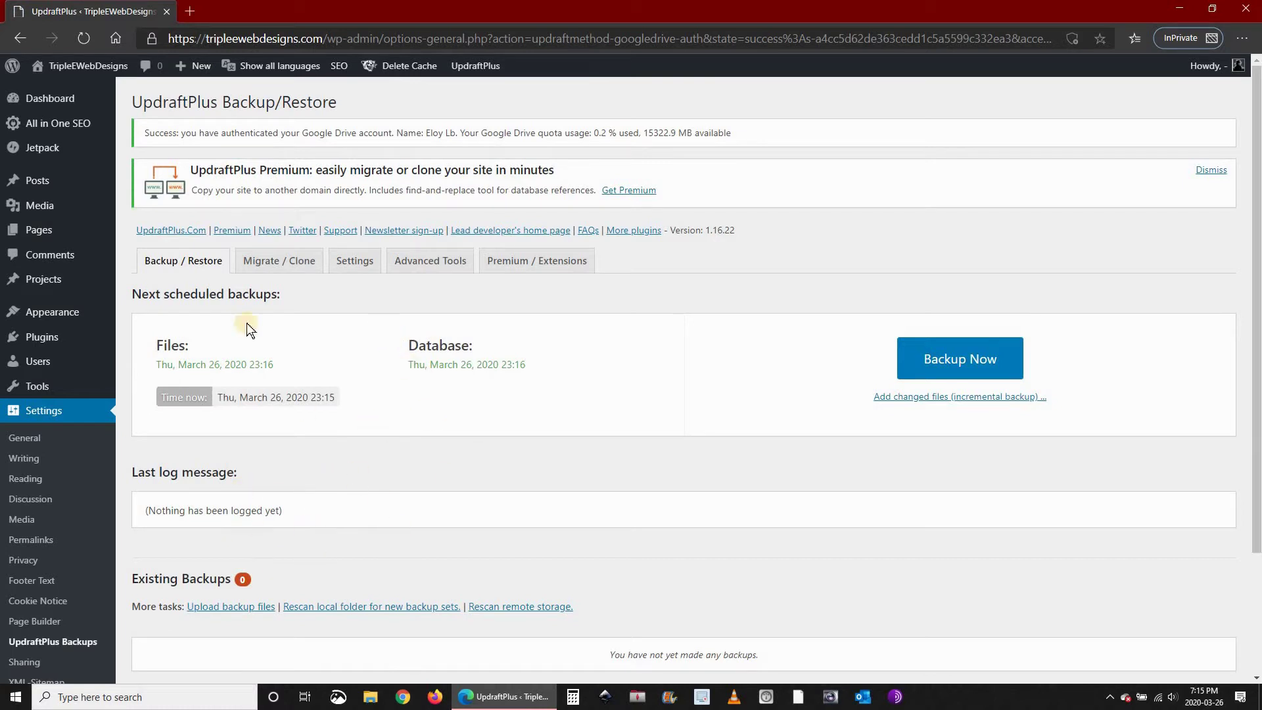
pyautogui.click(361, 262)
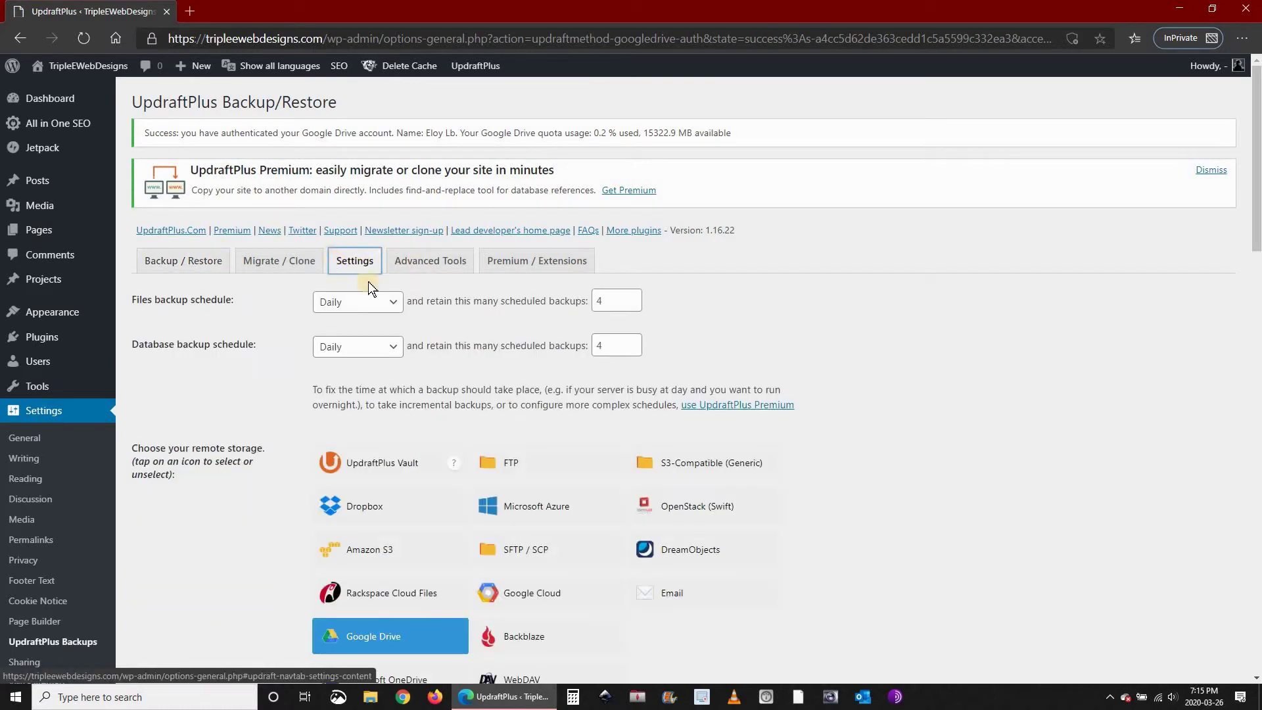
pyautogui.scroll(-3, 869, 352)
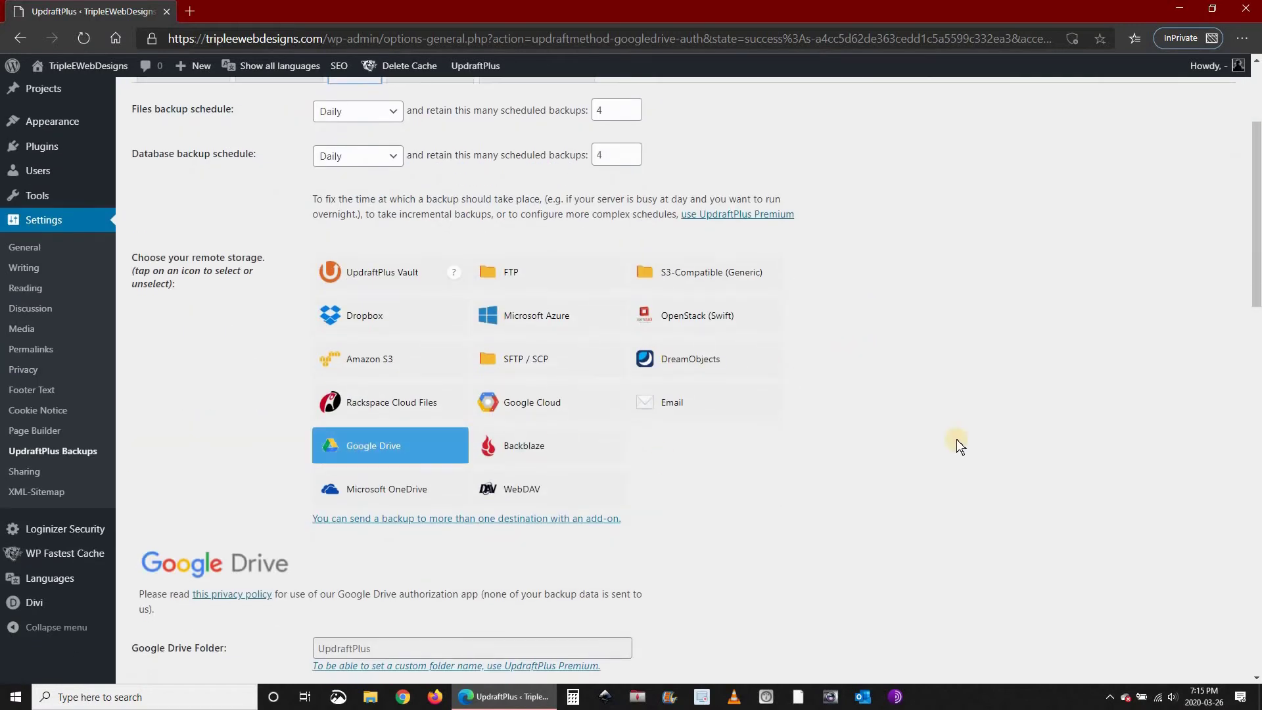
pyautogui.scroll(-4, 955, 435)
pyautogui.scroll(8, 953, 429)
# Review the Backup/Restore tab's next scheduled backups for March 26, 2020 23:16
pyautogui.click(177, 259)
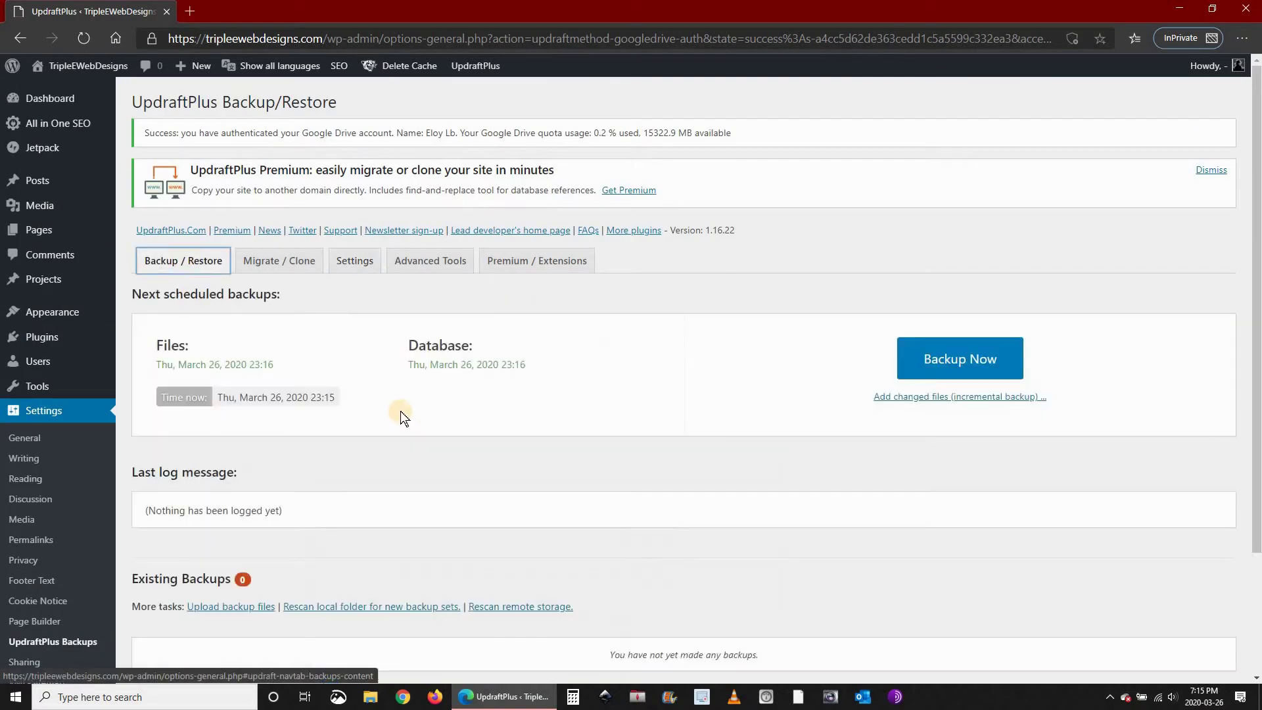
pyautogui.scroll(-1, 407, 405)
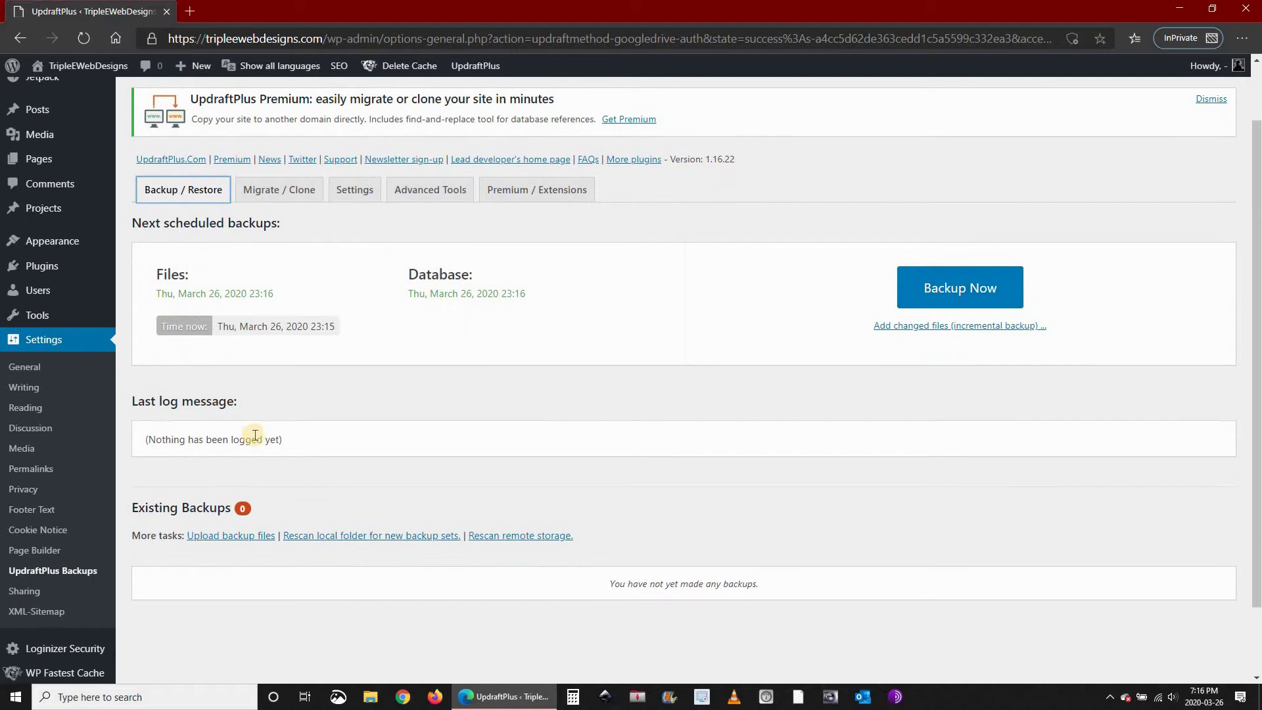
pyautogui.scroll(1, 165, 297)
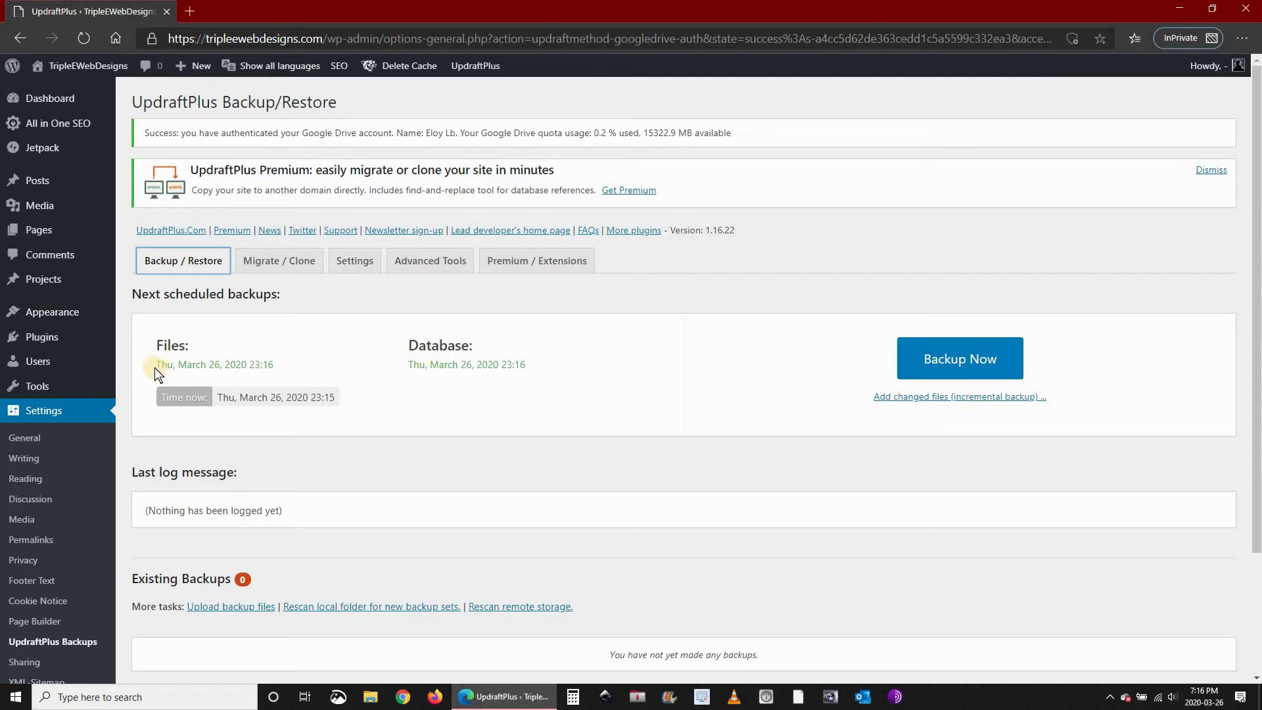
pyautogui.moveTo(159, 365); pyautogui.dragTo(525, 365)
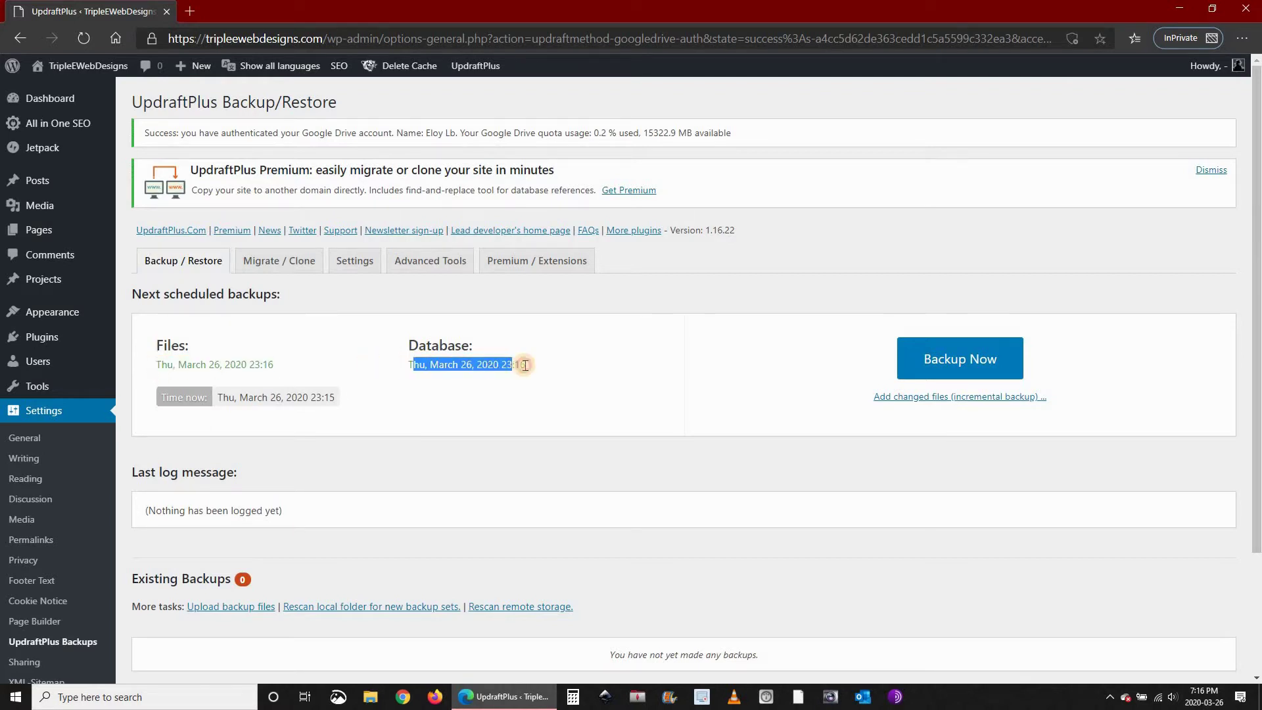
pyautogui.click(530, 401)
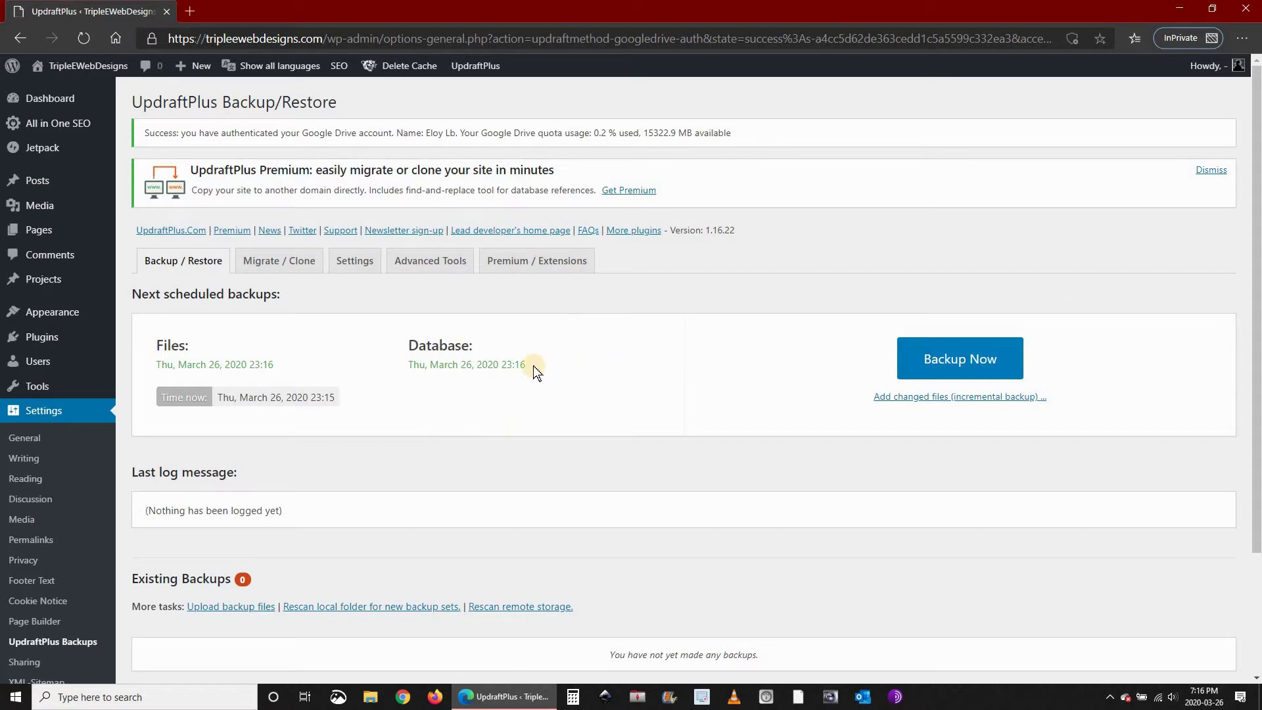
# Run Backup Now with database, files and remote storage, then close the finished message
pyautogui.click(961, 362)
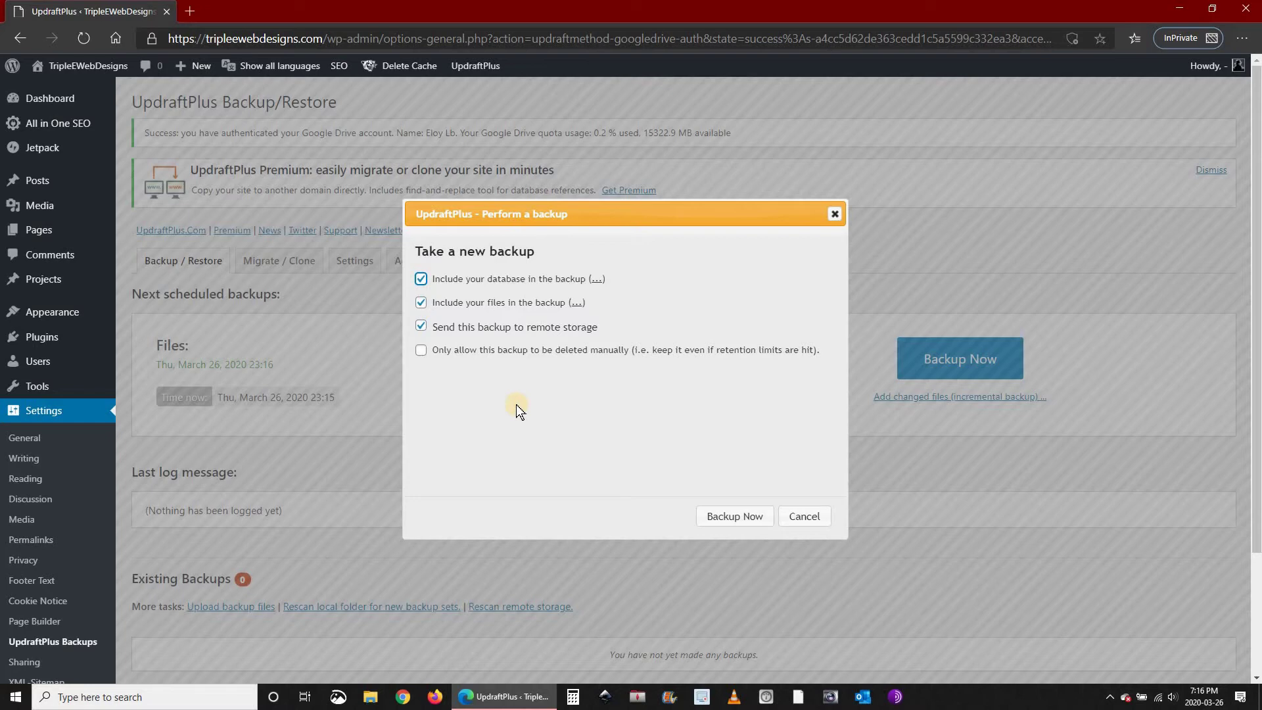
pyautogui.click(740, 516)
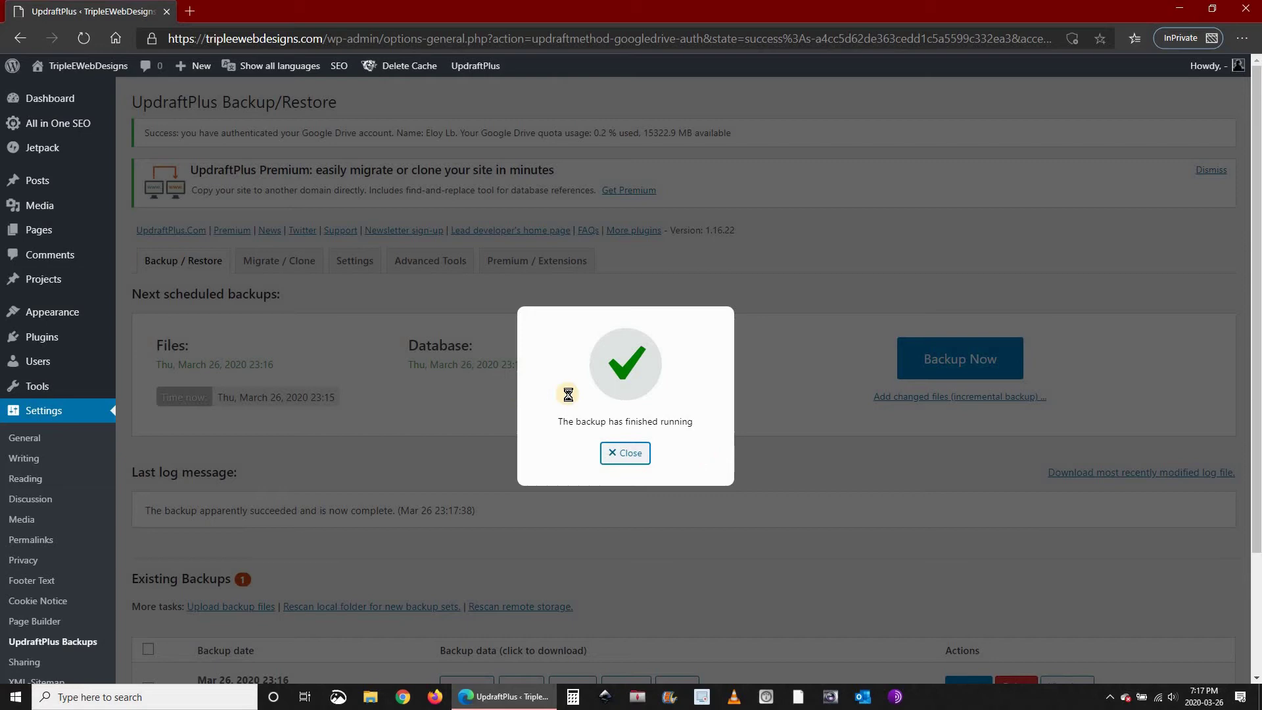
pyautogui.press('Escape')
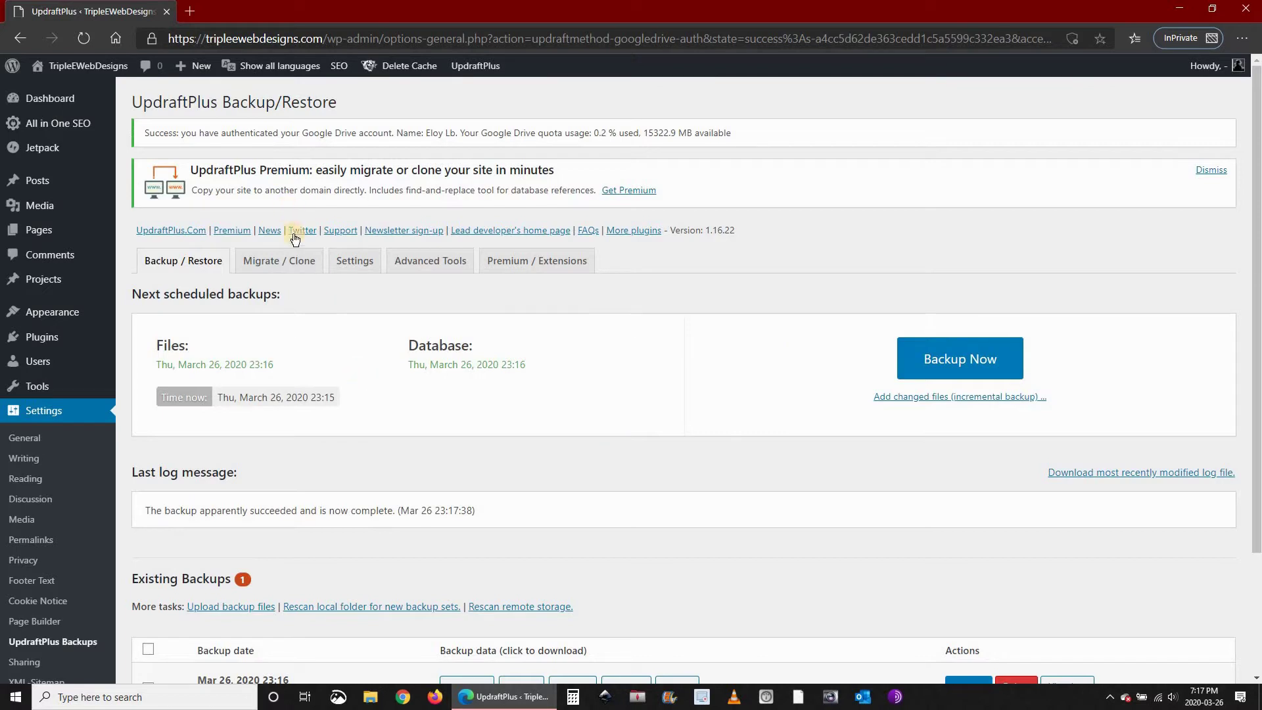
pyautogui.click(341, 266)
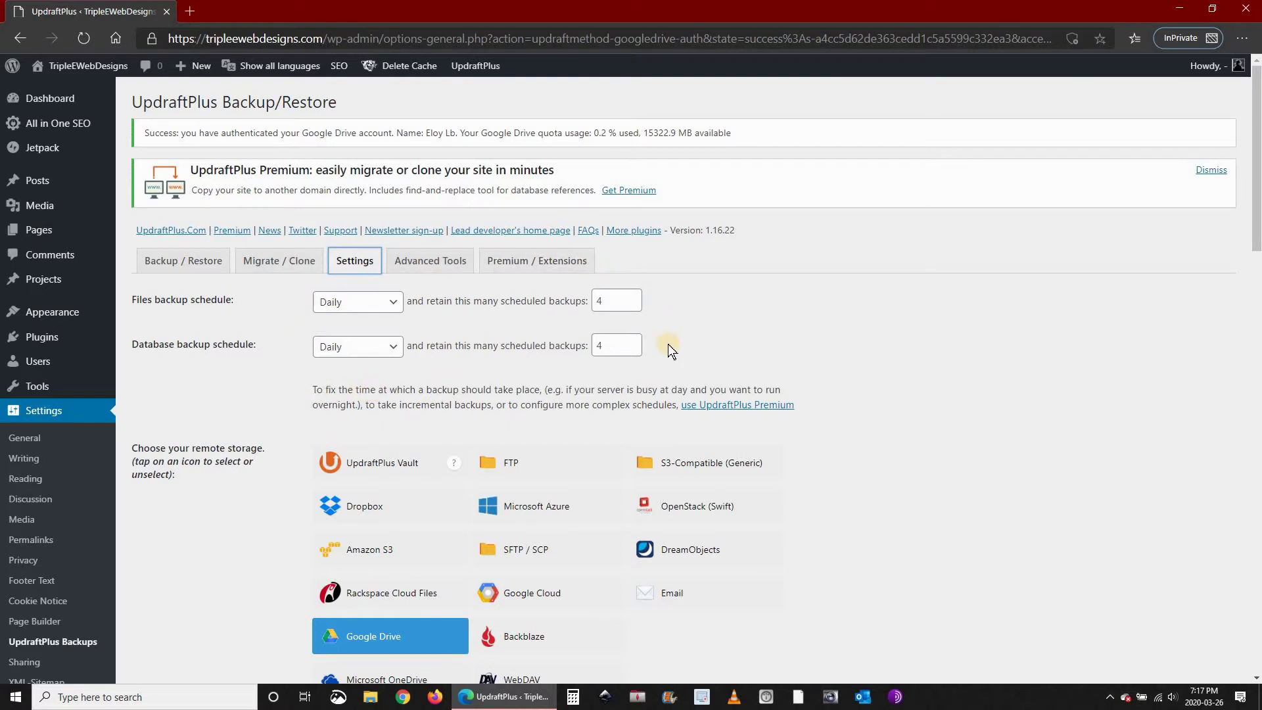
pyautogui.click(194, 270)
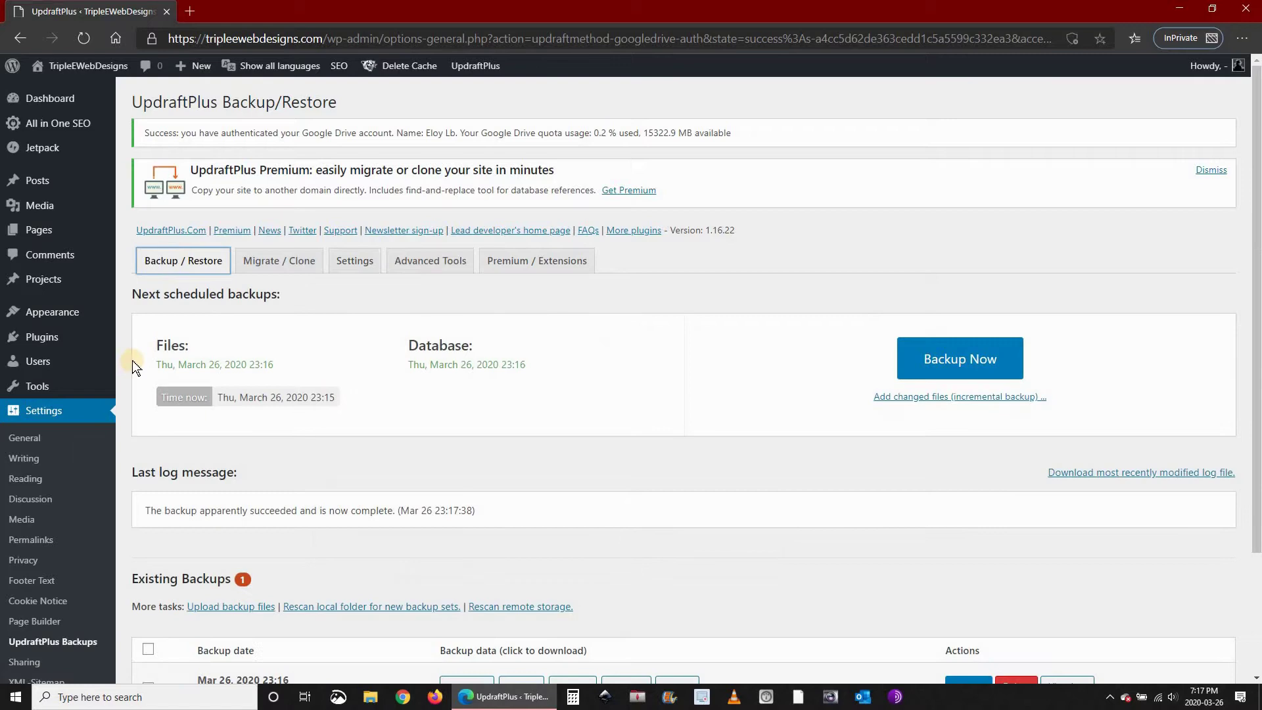
pyautogui.scroll(-3, 496, 406)
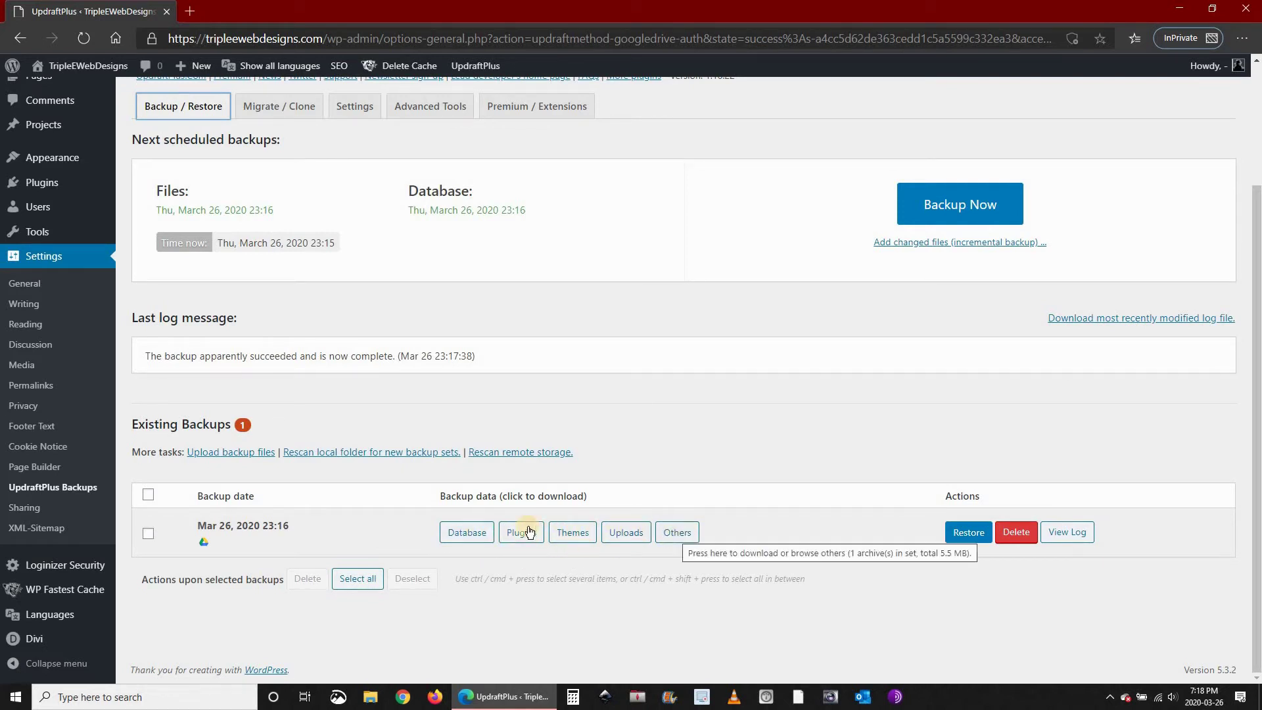
# Check the backup_2020-03-26 files in Google Drive's My Drive, then return to the site tab
pyautogui.click(193, 14)
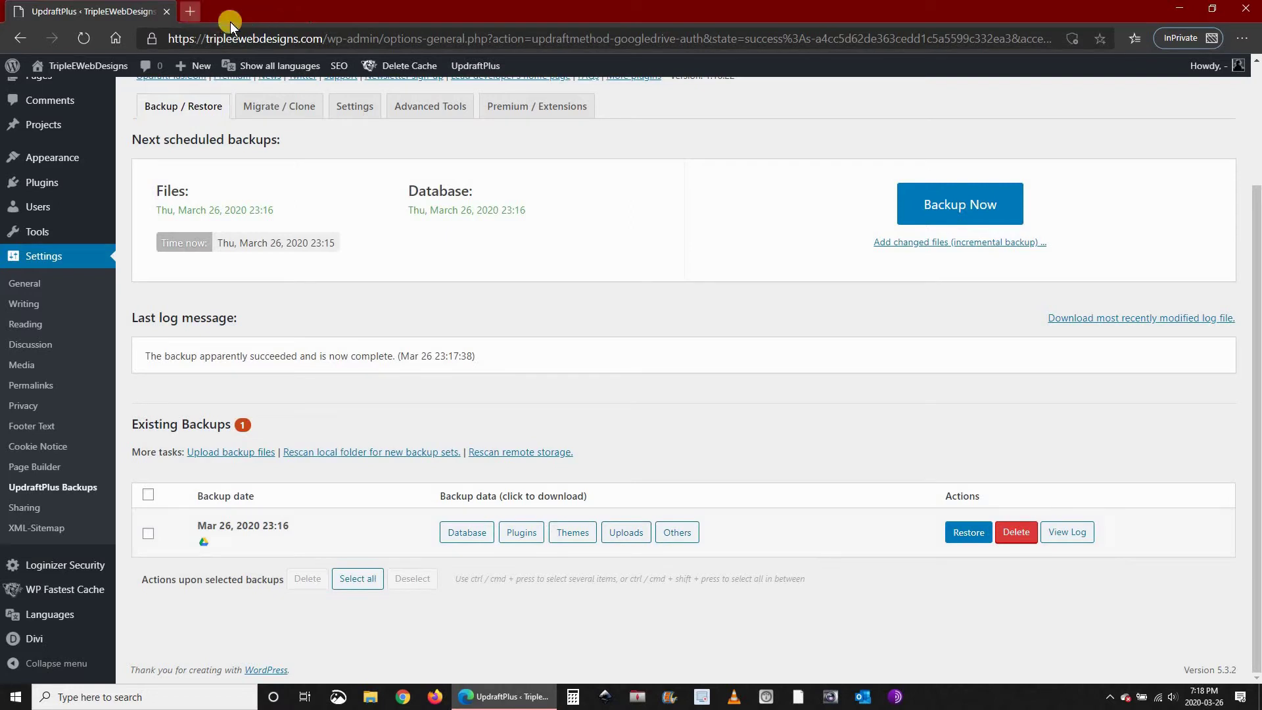
pyautogui.write('drive.google.com')
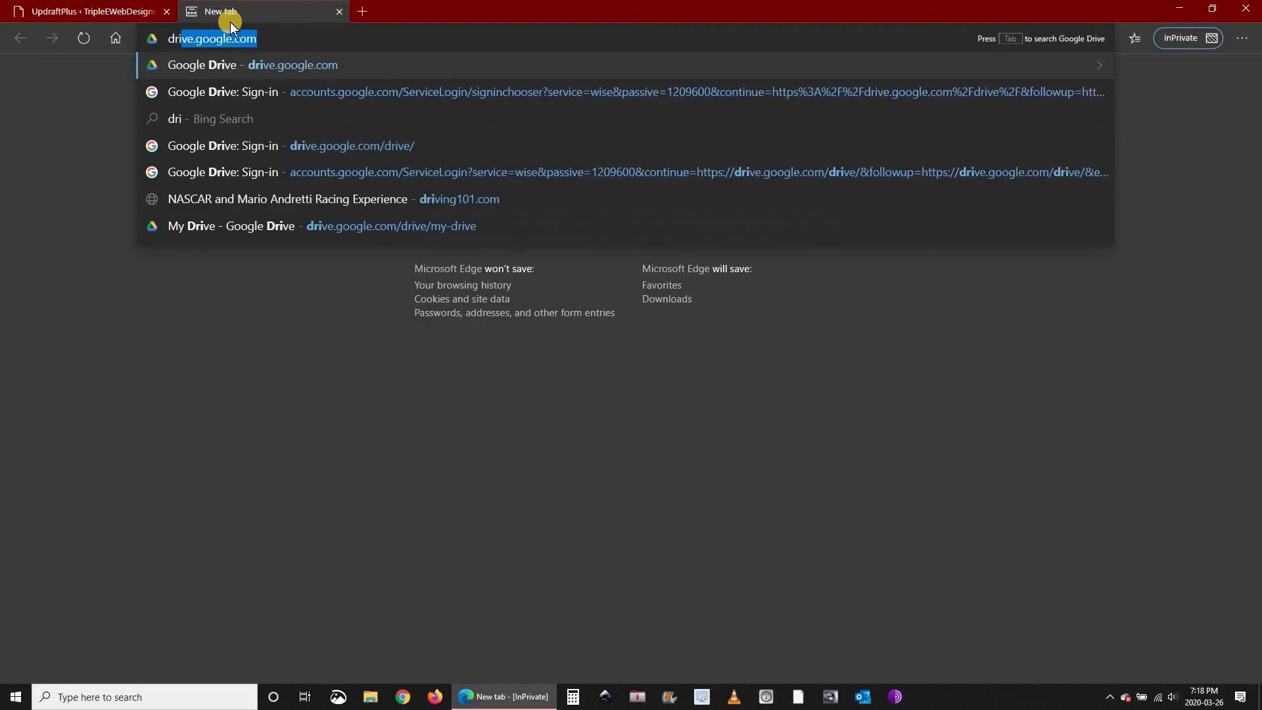
pyautogui.press('Return')
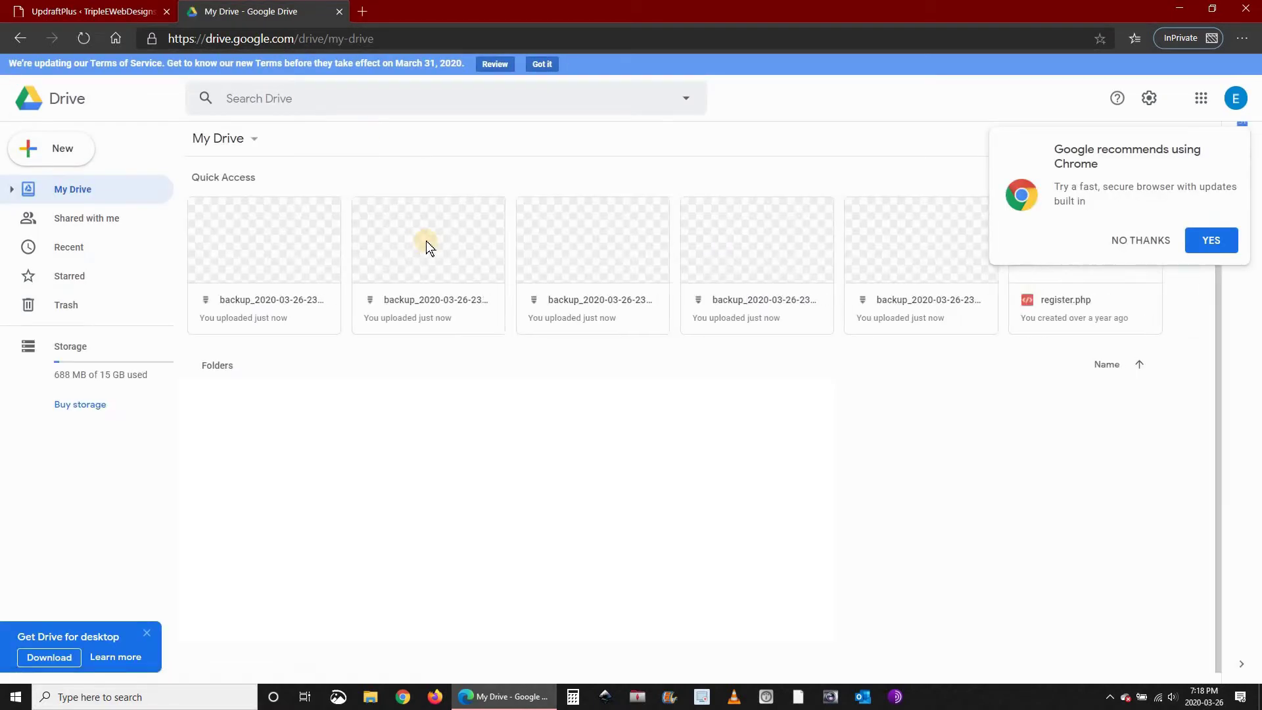
pyautogui.click(1155, 241)
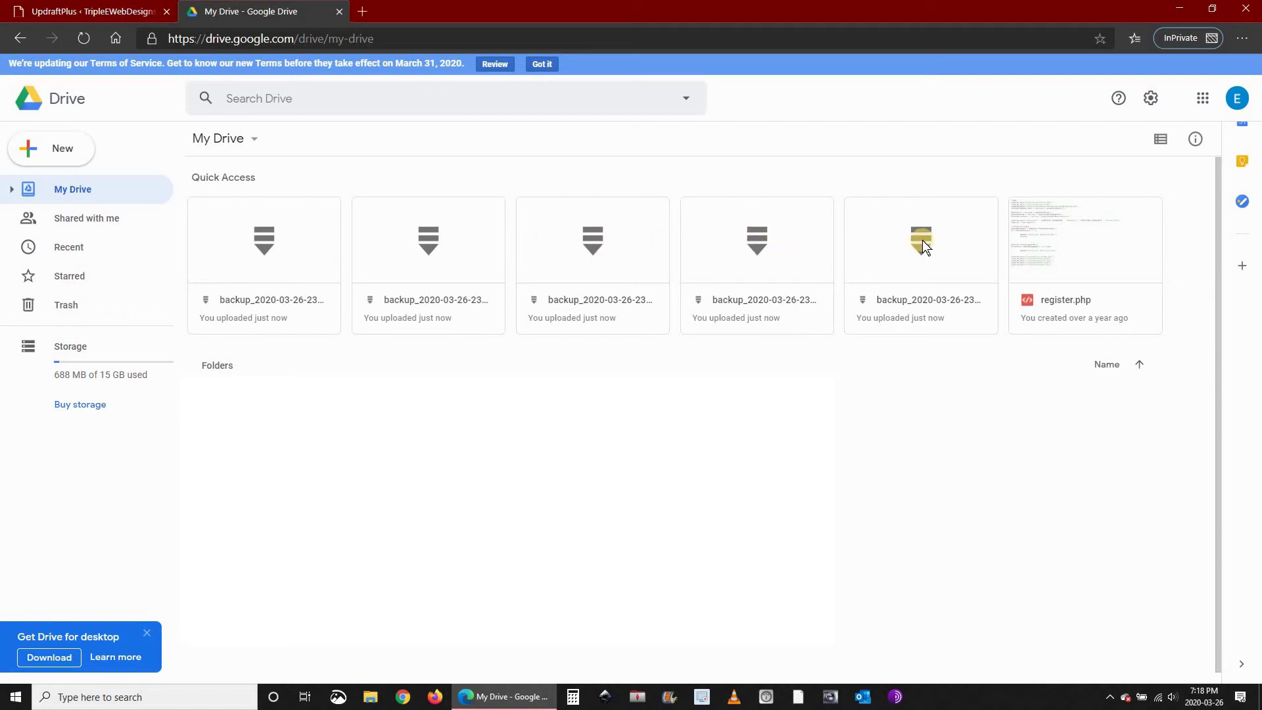
pyautogui.click(77, 12)
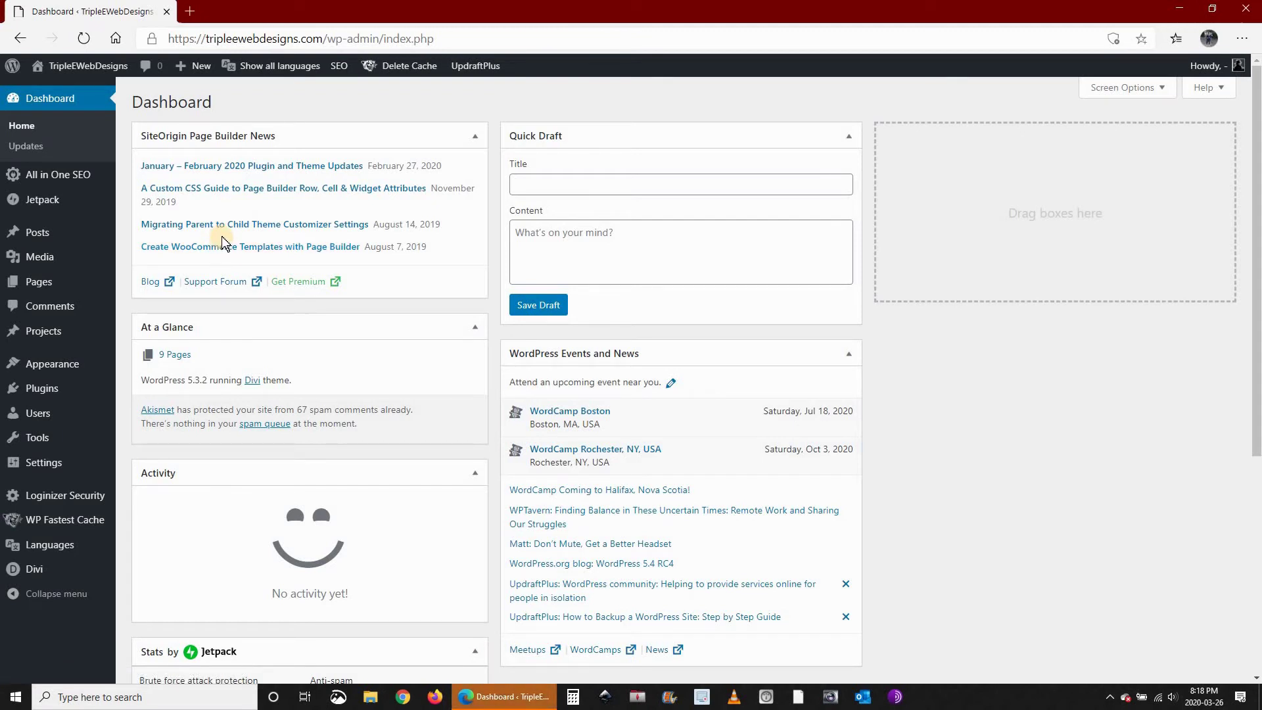
# Open Pages > All Pages and scroll through the 9 published pages
pyautogui.moveTo(40, 283)
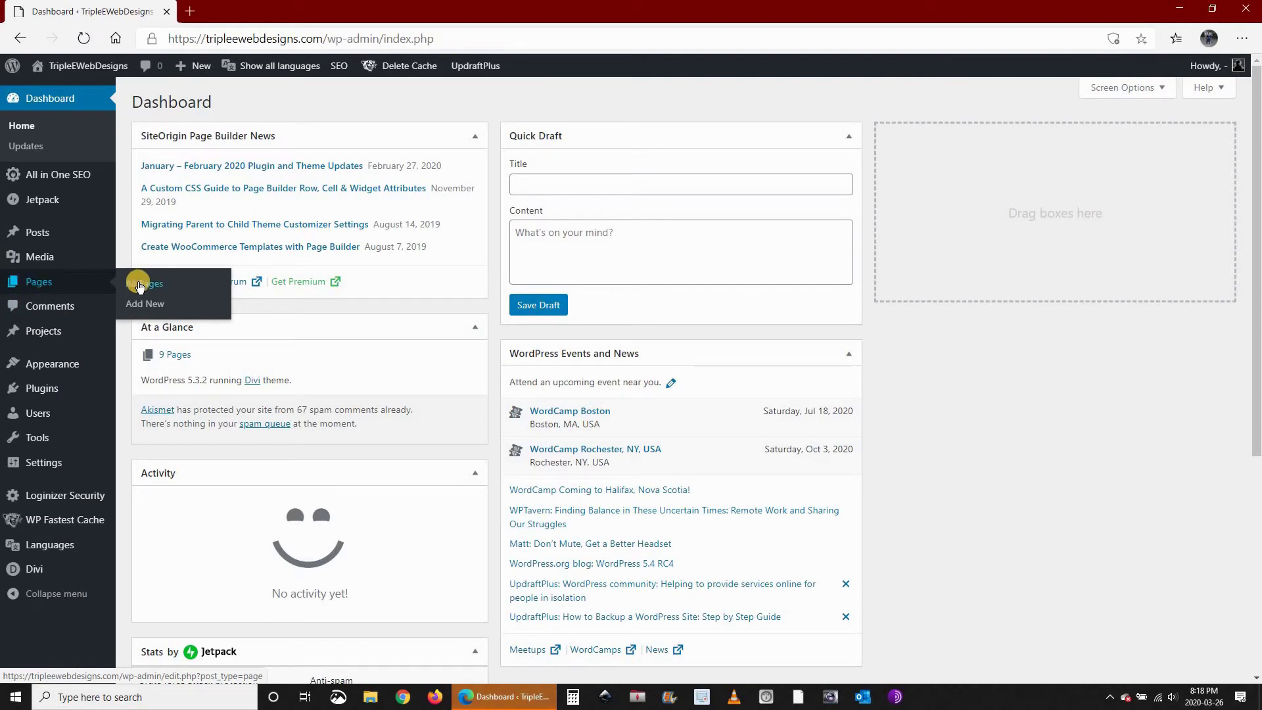
pyautogui.click(139, 284)
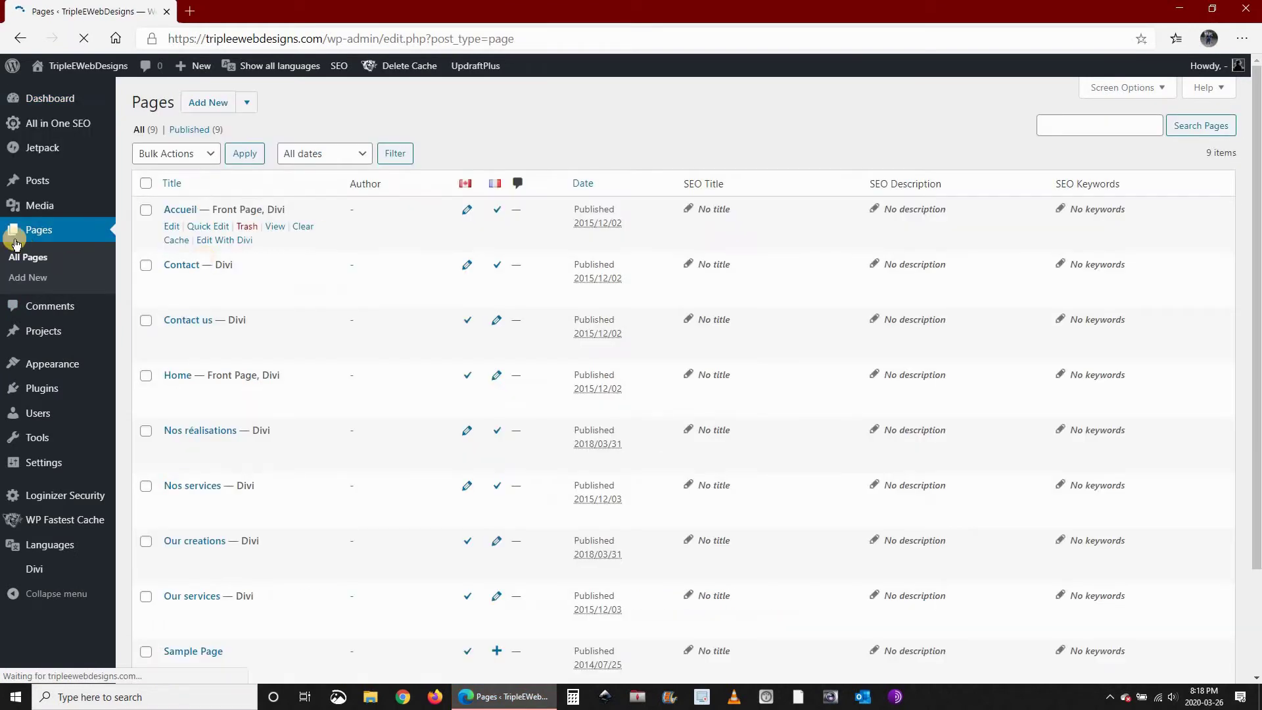
pyautogui.scroll(-2, 305, 299)
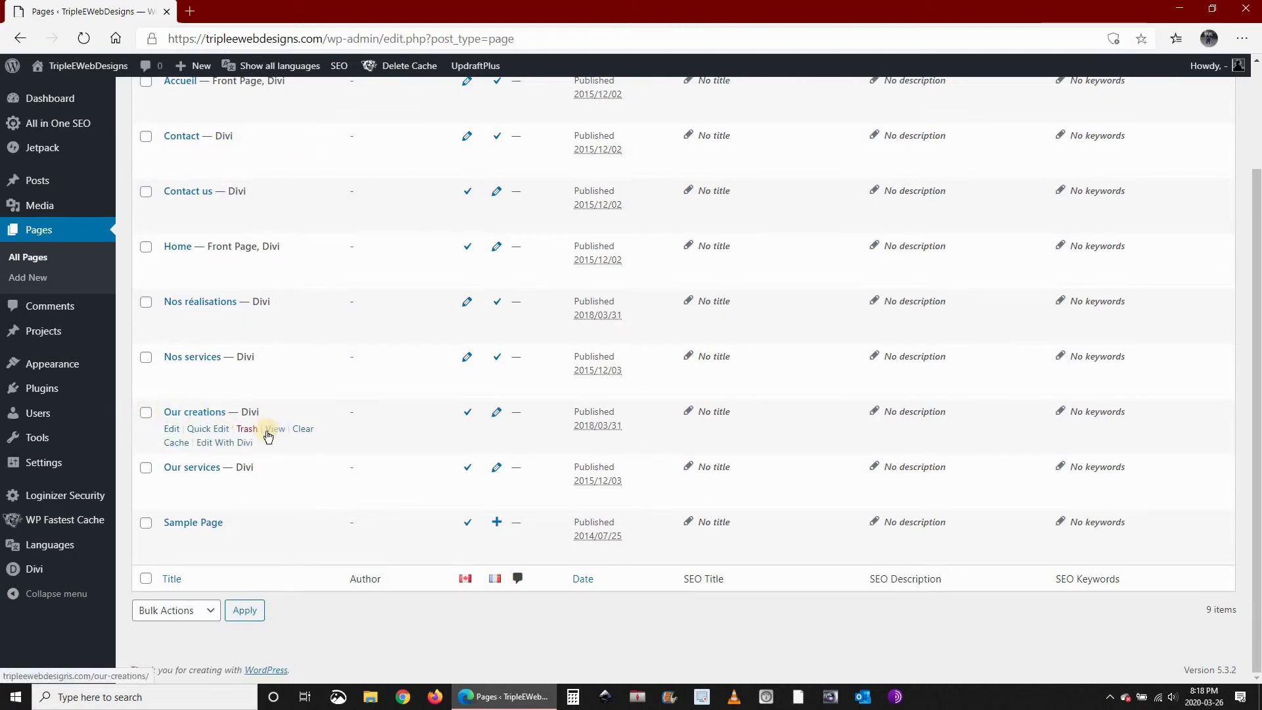
# Delete the Purple Minds project module from the Our creations page in Divi Builder
pyautogui.click(225, 447)
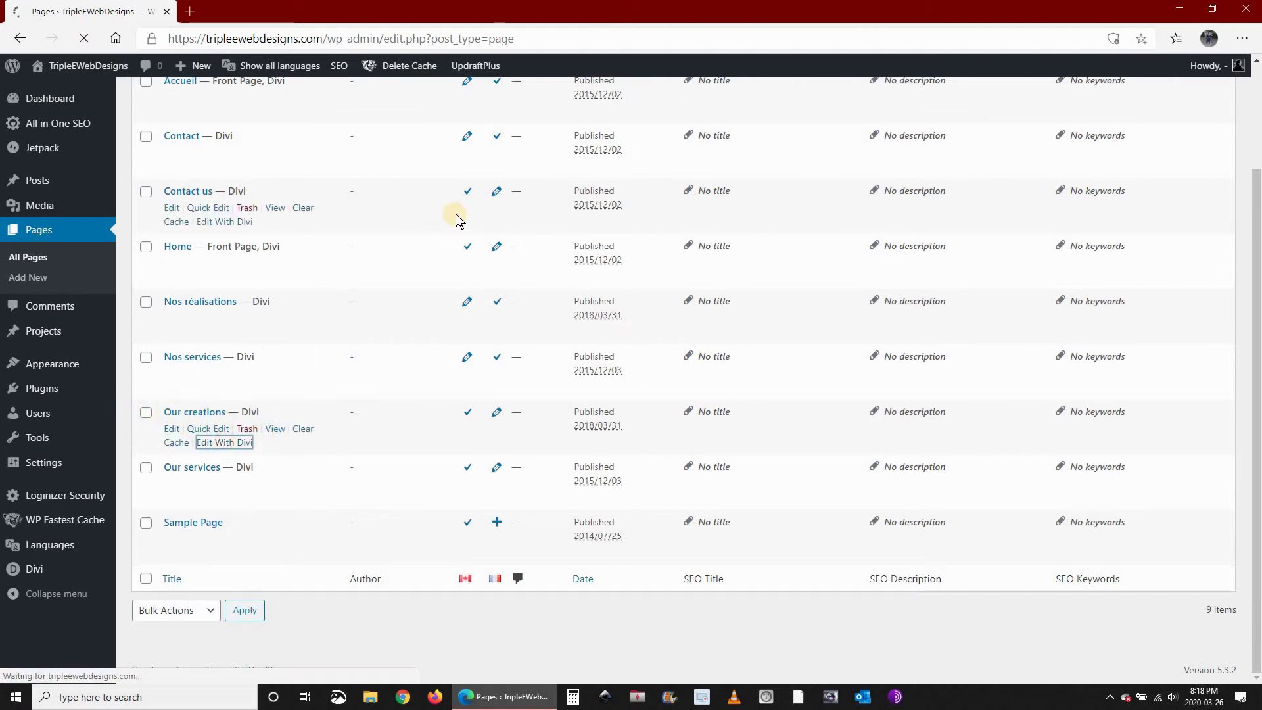
pyautogui.scroll(1, 458, 216)
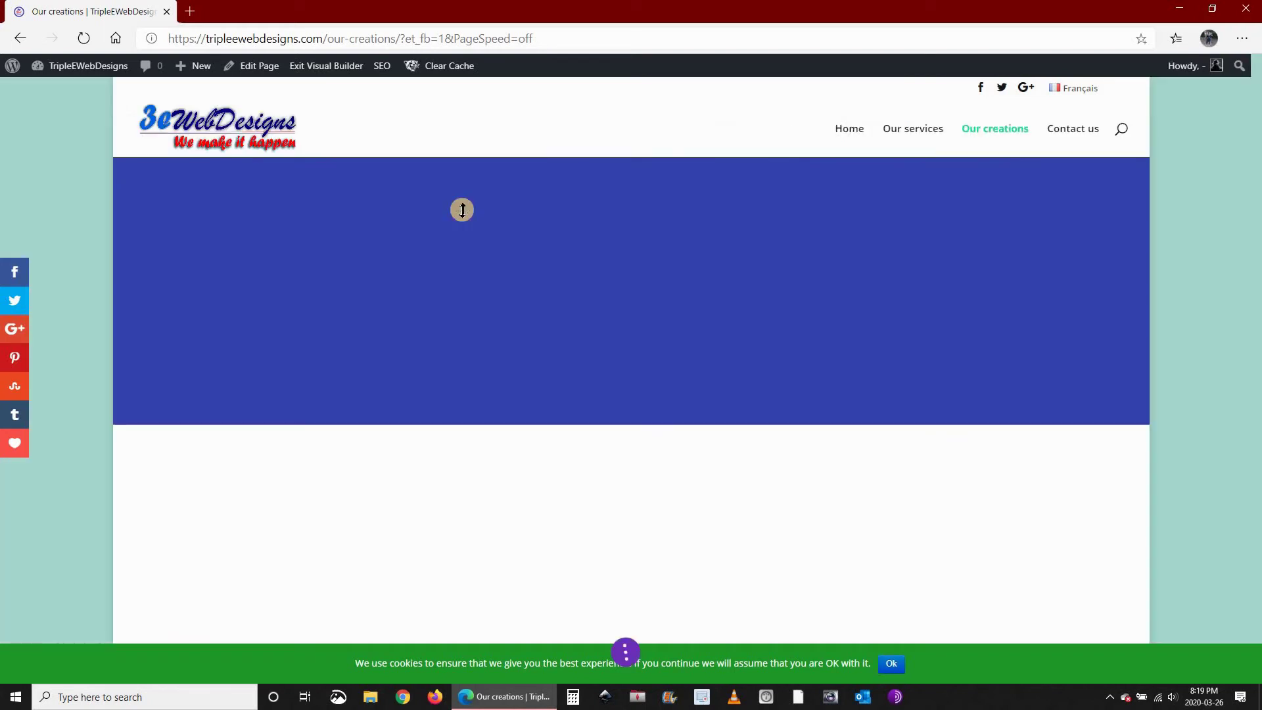
pyautogui.scroll(-5, 463, 209)
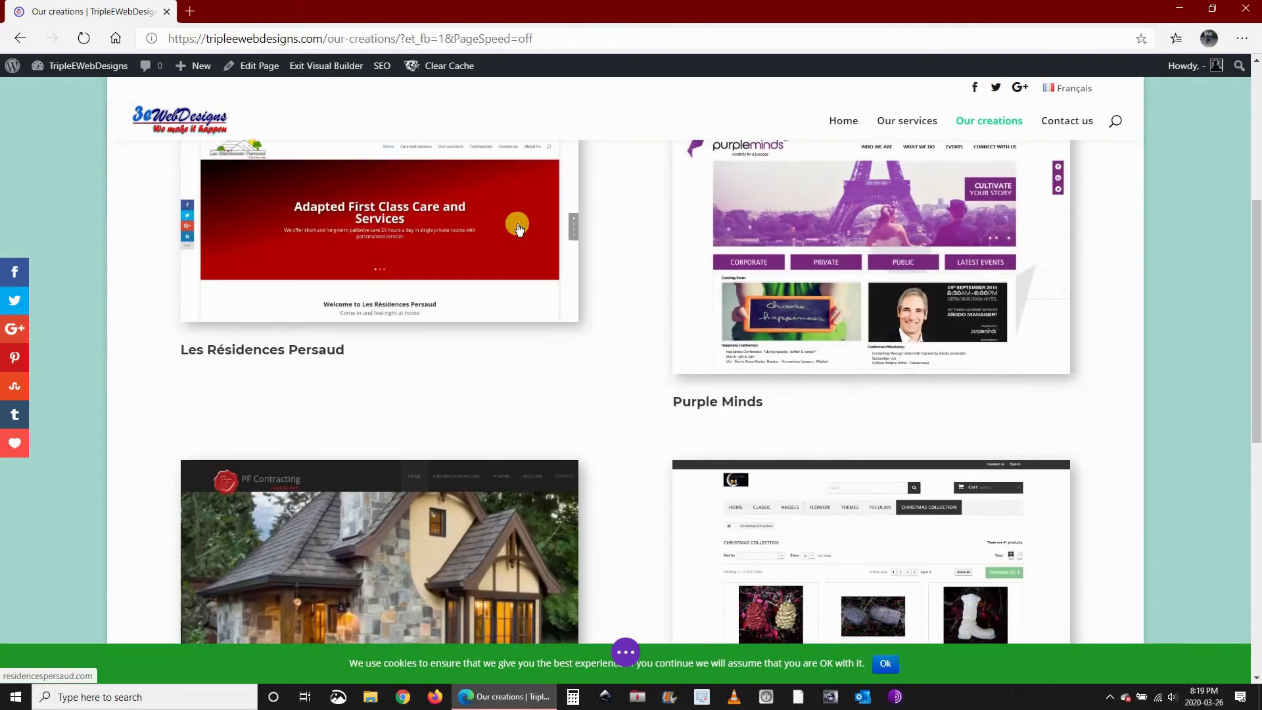
pyautogui.scroll(2, 861, 342)
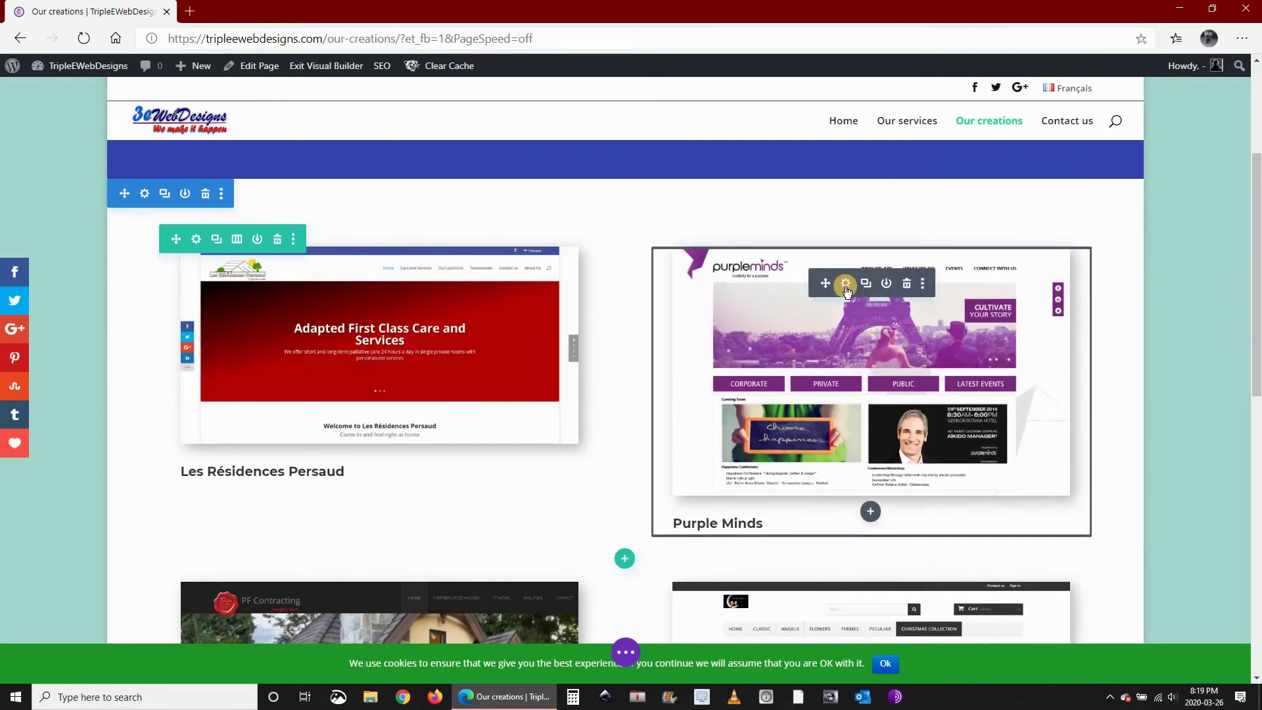
pyautogui.click(909, 284)
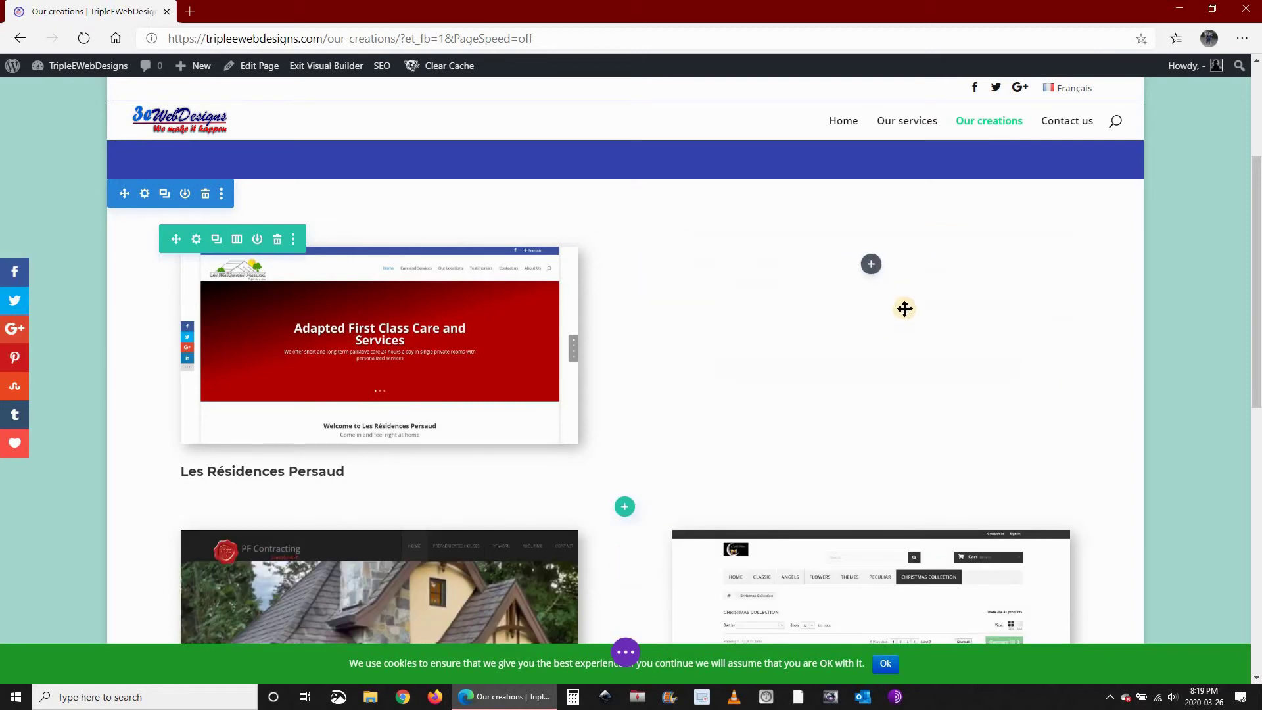
# Save the edited Our creations page and go back to the WordPress dashboard
pyautogui.click(626, 651)
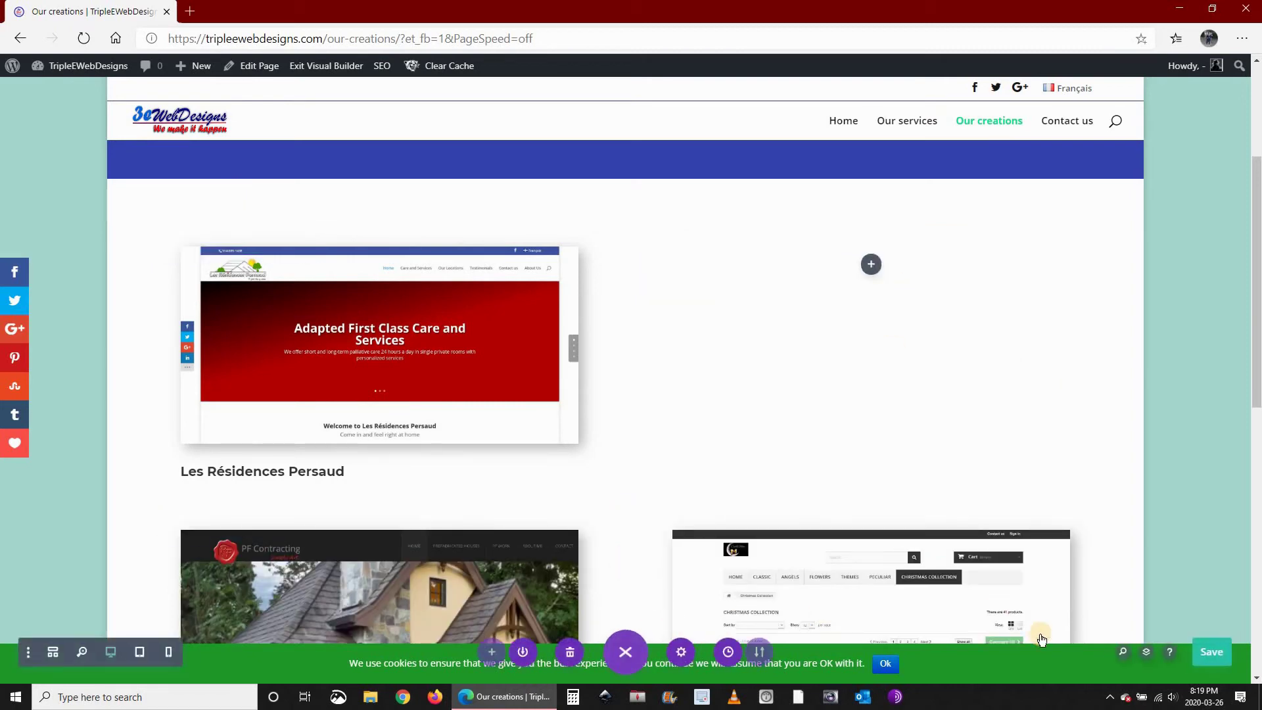
pyautogui.click(1213, 651)
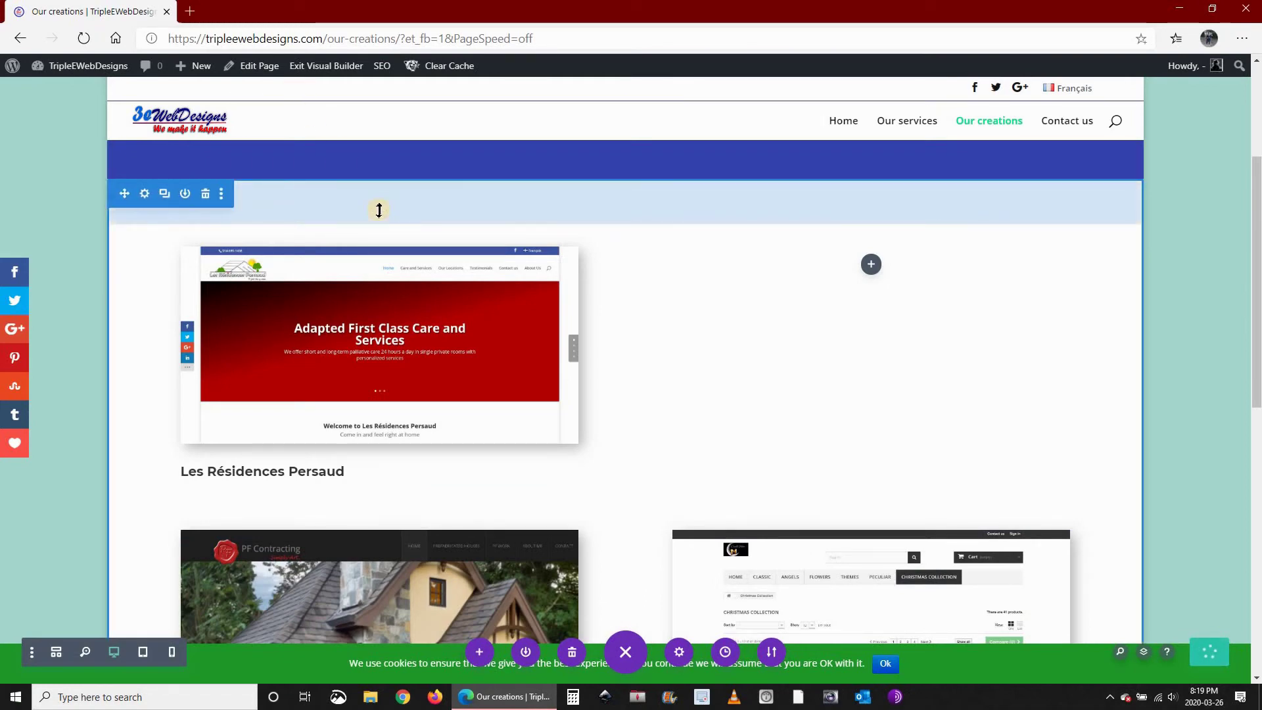
pyautogui.click(82, 68)
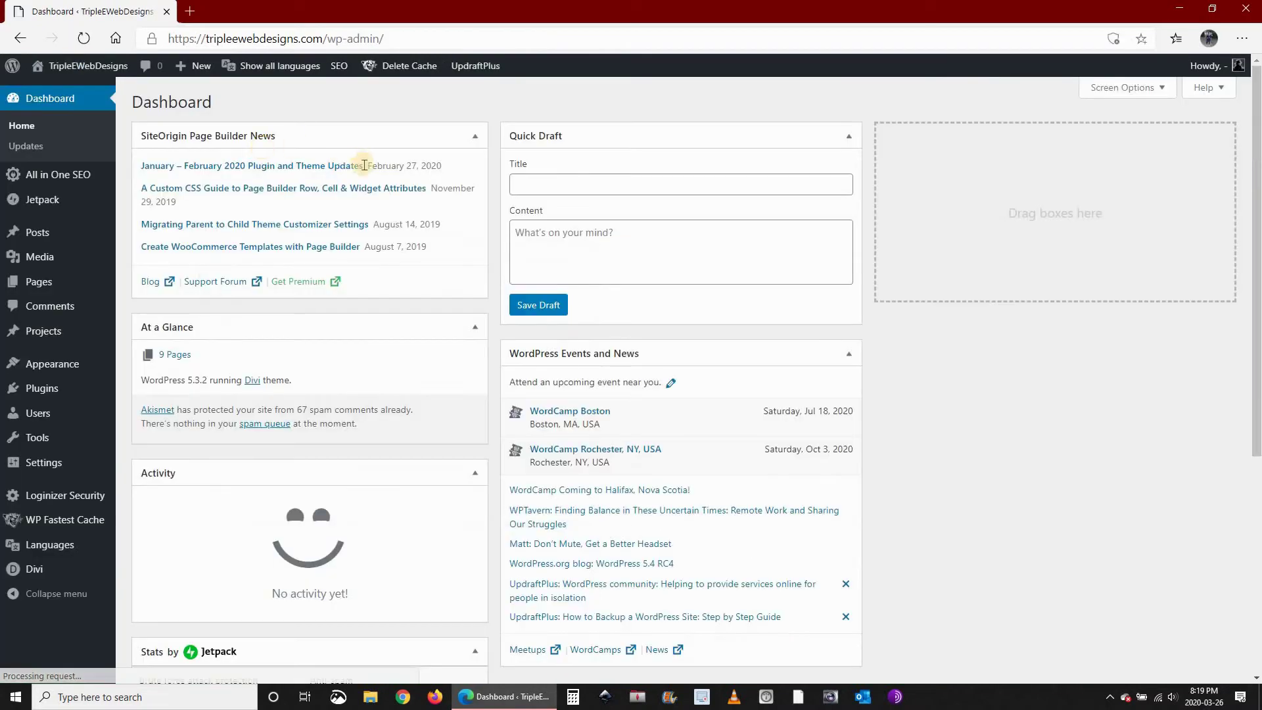
# Open the live site in a new tab and check its Our creations page for Purple Minds
pyautogui.moveTo(39, 64)
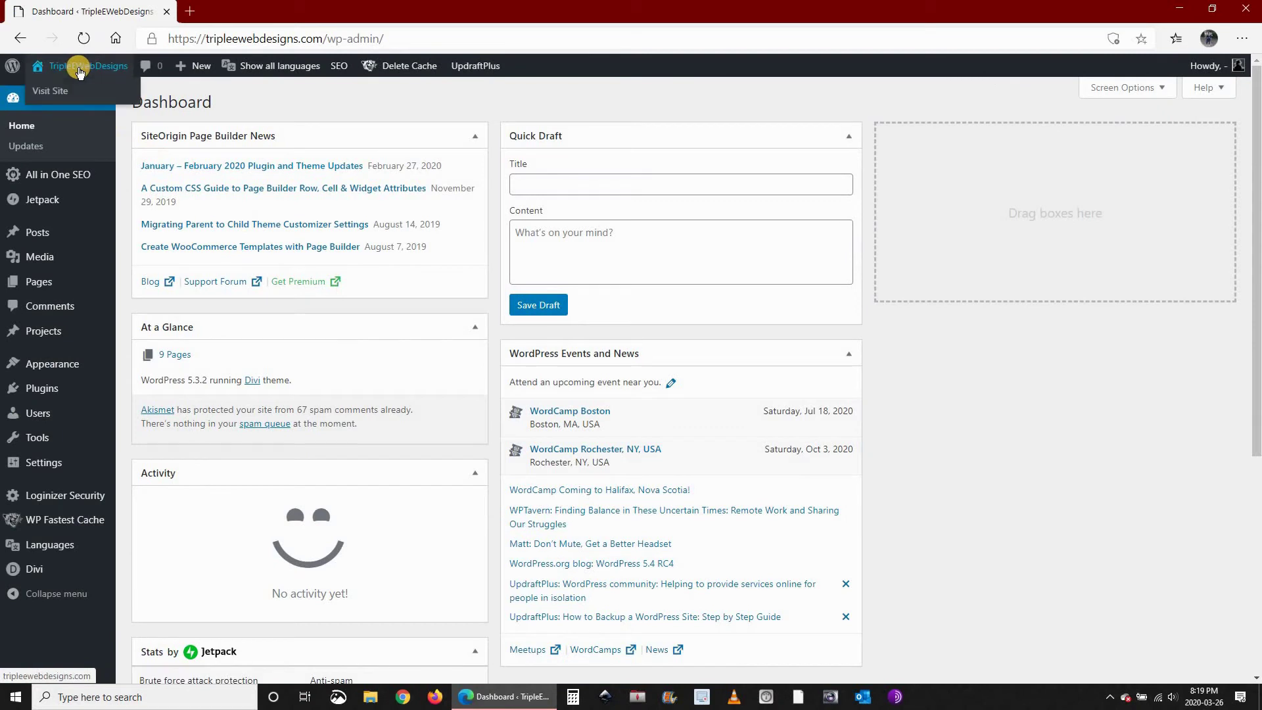
pyautogui.middleClick(55, 96)
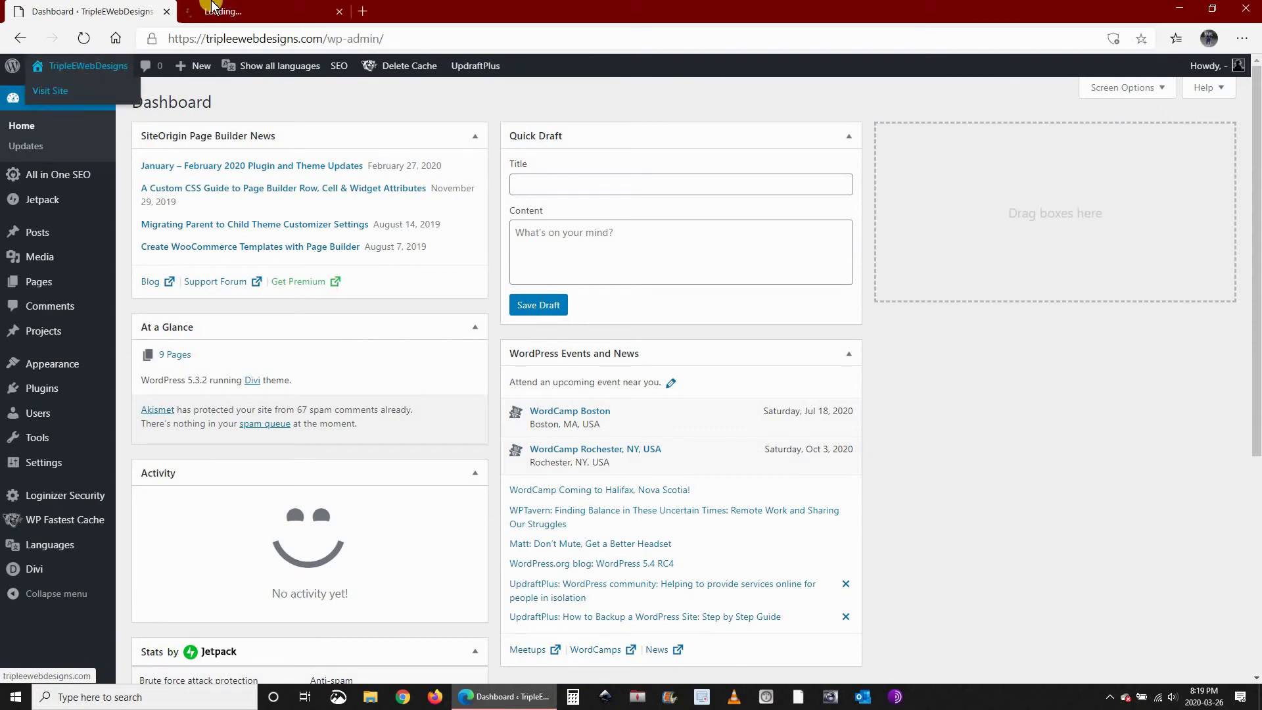
pyautogui.click(243, 12)
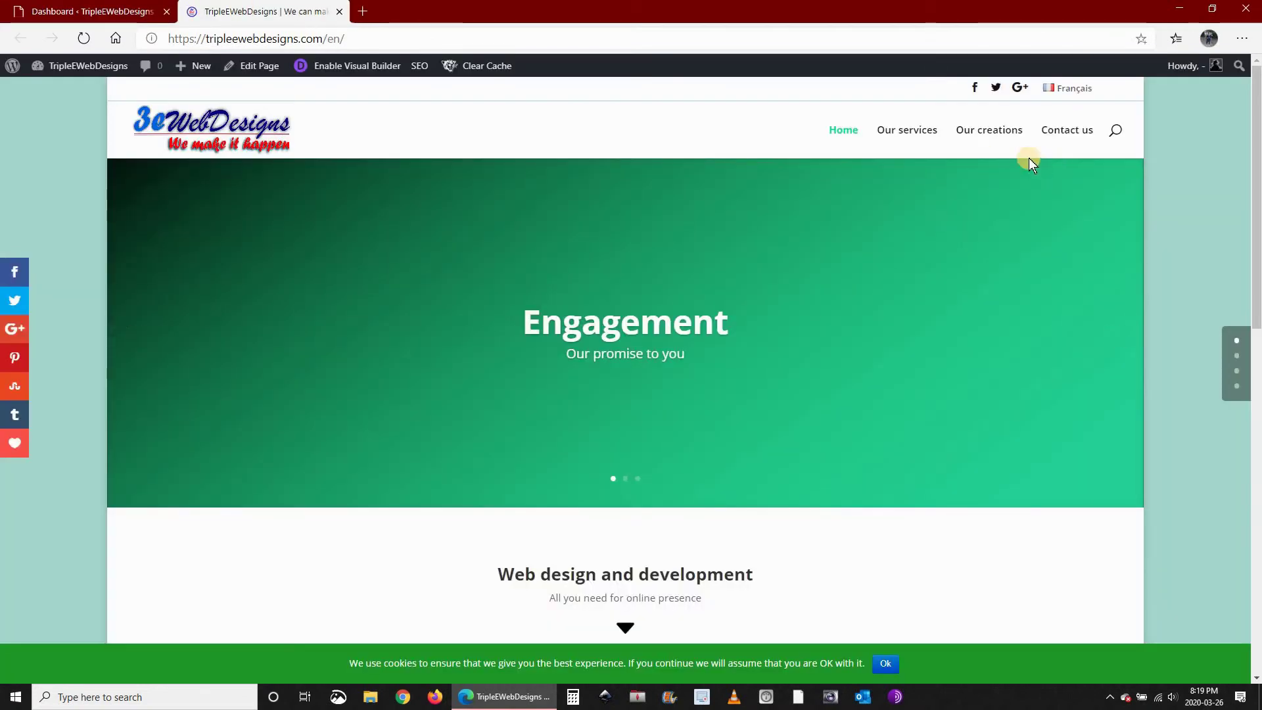
pyautogui.click(981, 134)
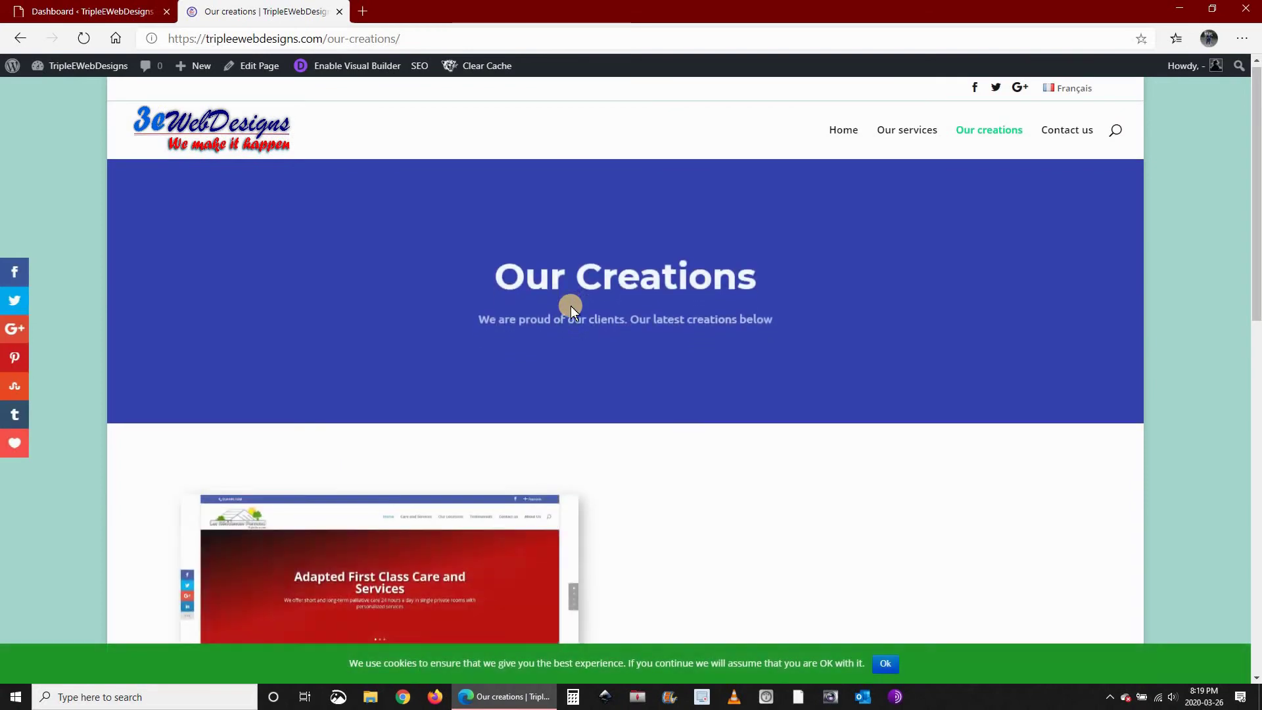
pyautogui.scroll(-5, 569, 304)
pyautogui.scroll(2, 907, 277)
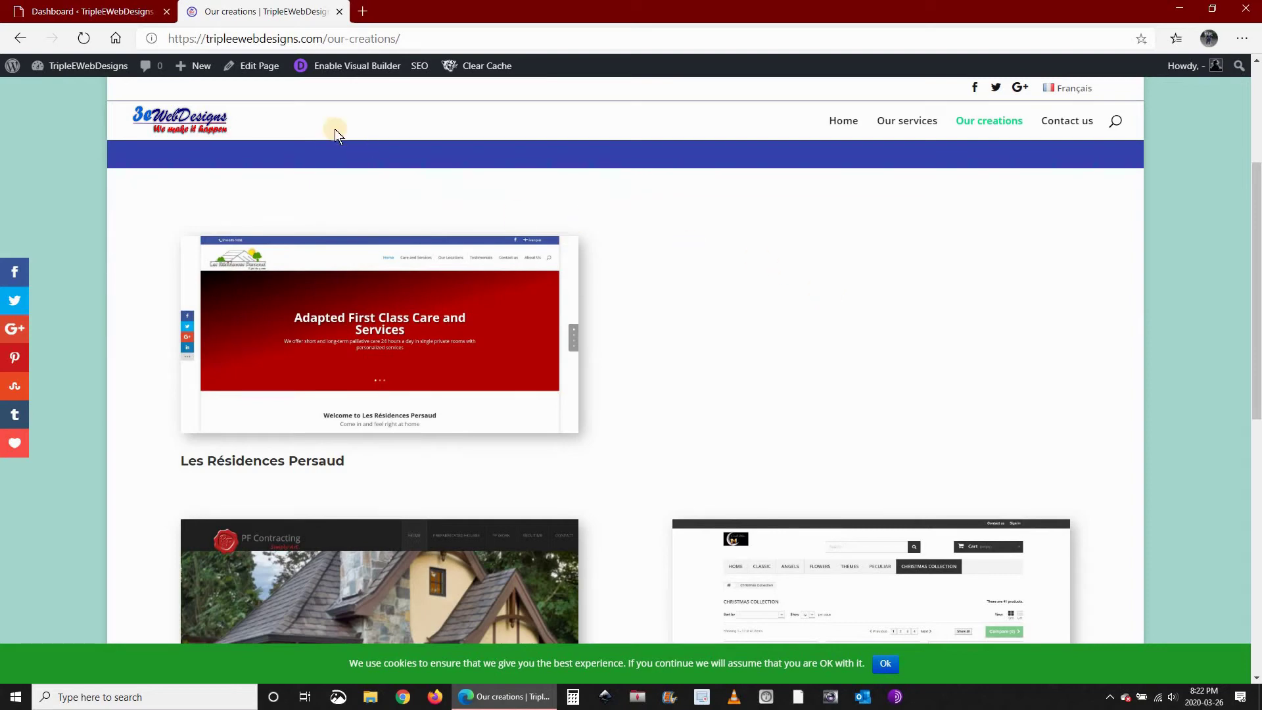
# Go to UpdraftPlus Backups and find the Mar 26, 2020 23:16 backup under Existing Backups
pyautogui.click(74, 13)
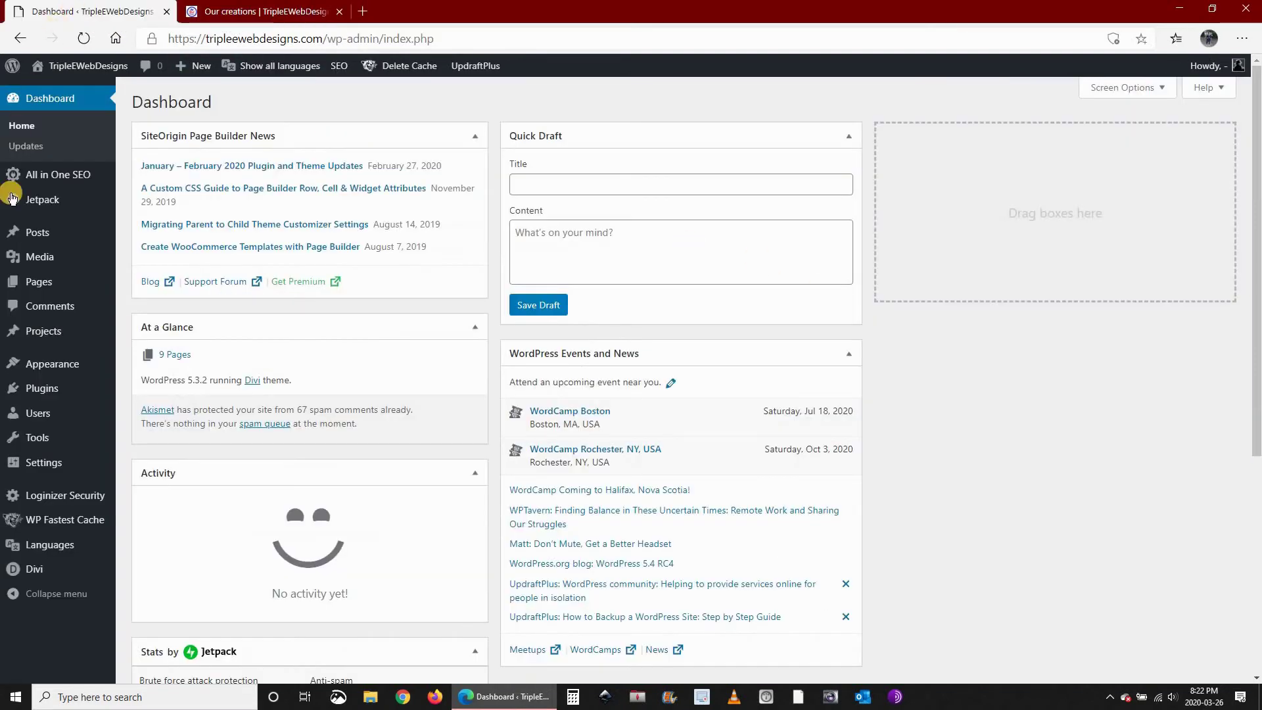
pyautogui.click(28, 468)
pyautogui.moveTo(28, 468)
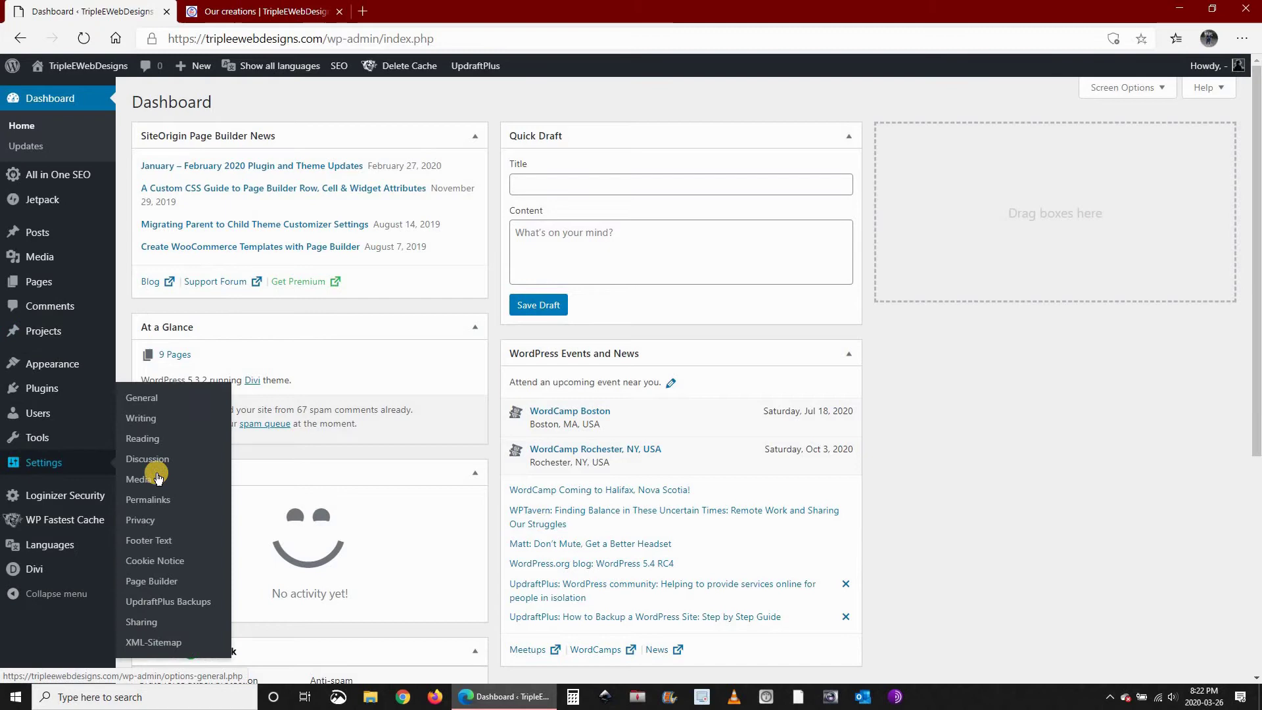
pyautogui.click(156, 602)
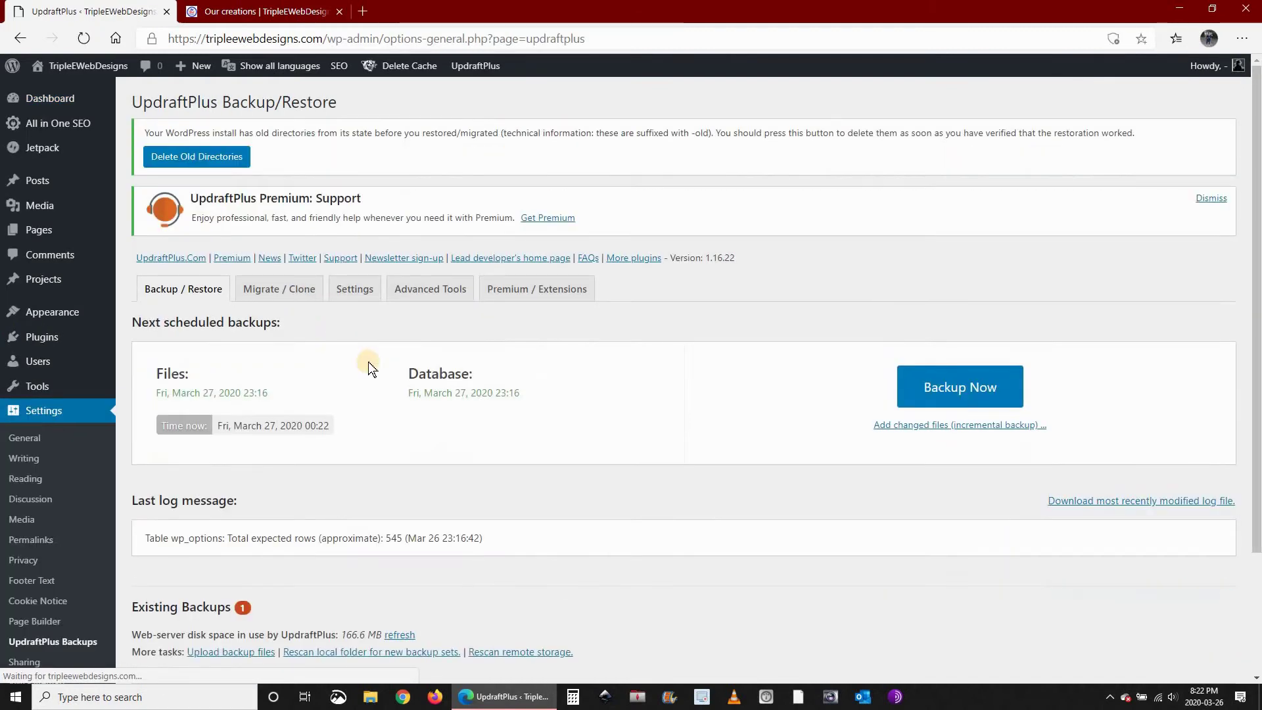
pyautogui.scroll(-3, 366, 361)
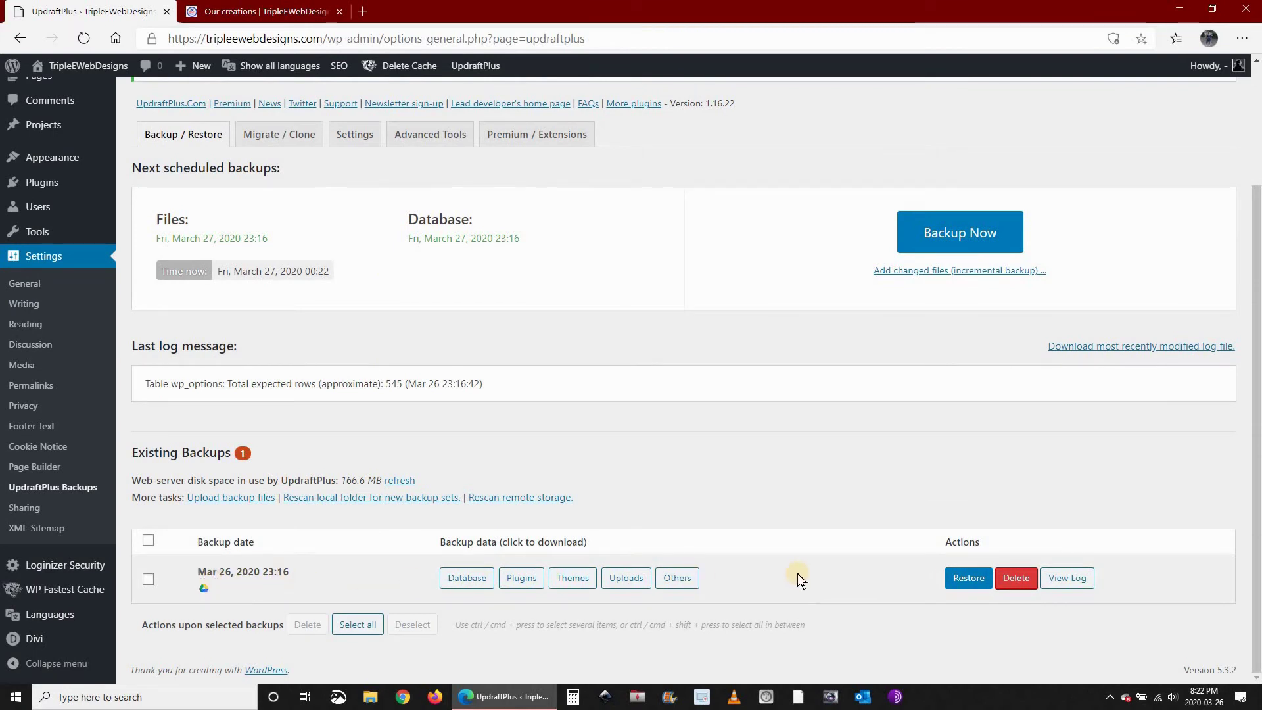
# Restore only the database from the Mar 26, 2020 23:16 backup, then switch to the Our creations tab
pyautogui.click(970, 580)
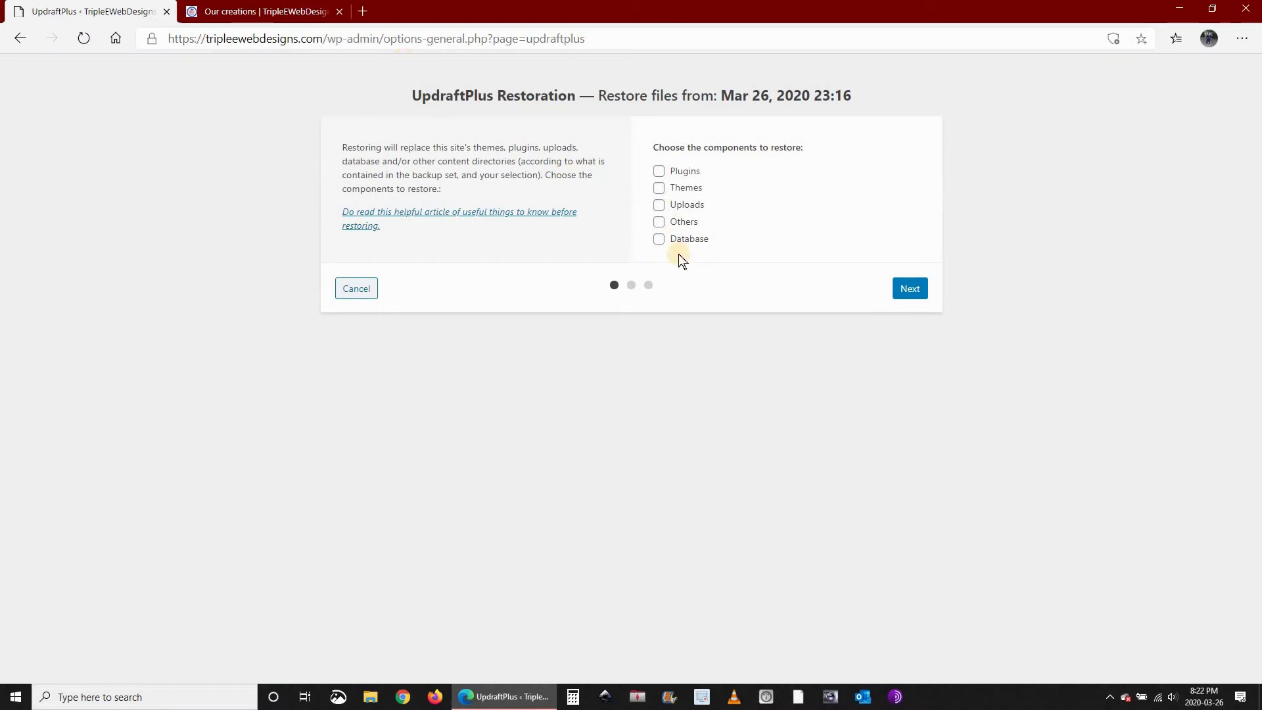
pyautogui.click(677, 244)
pyautogui.click(910, 288)
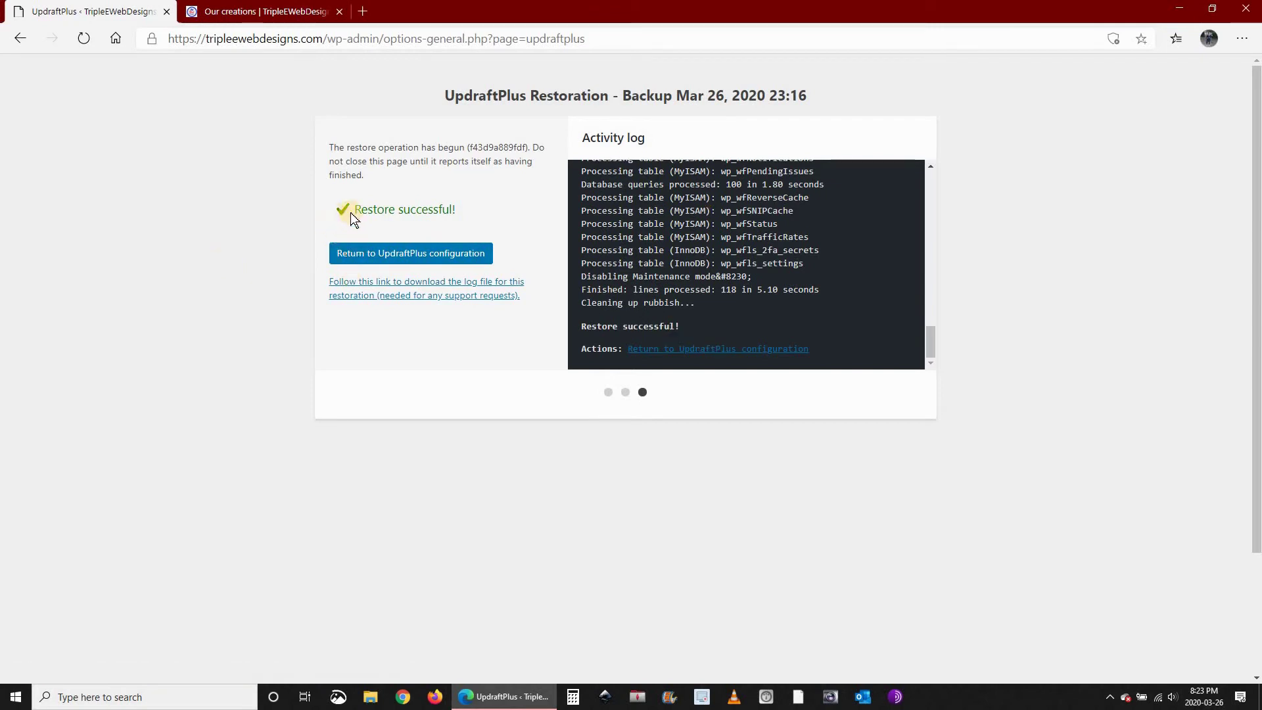
pyautogui.tripleClick(453, 211)
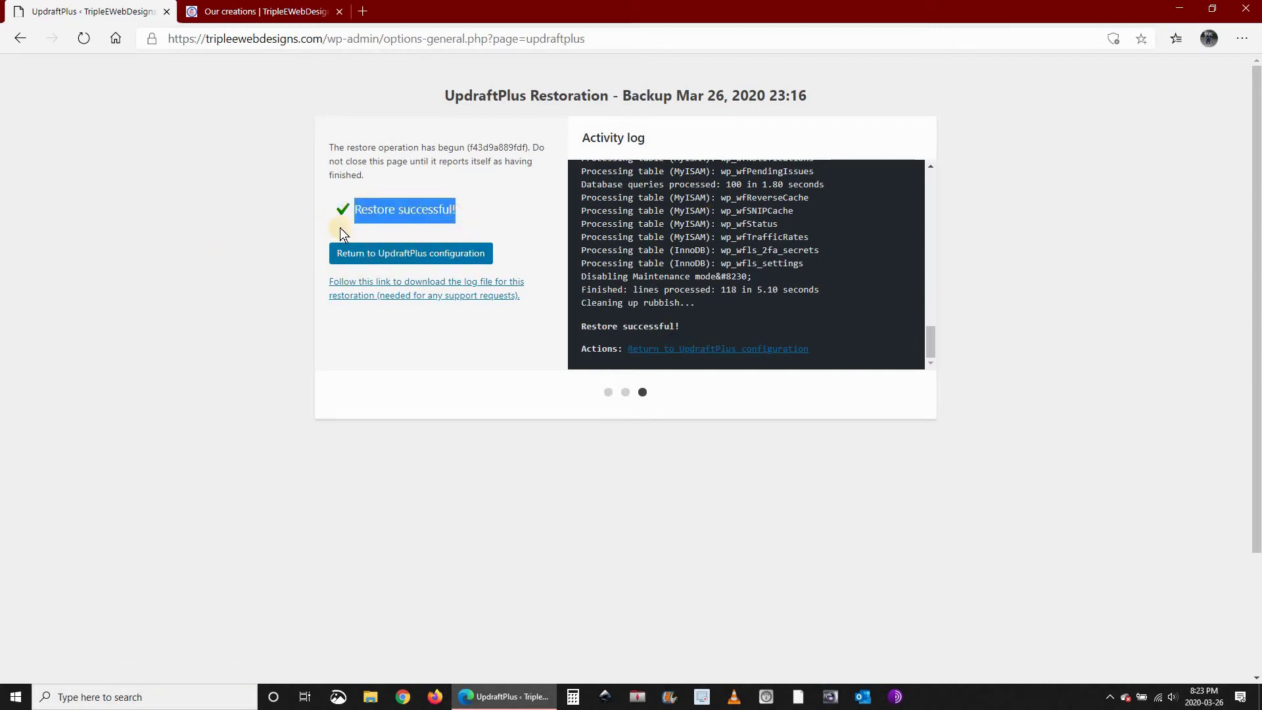
pyautogui.click(220, 11)
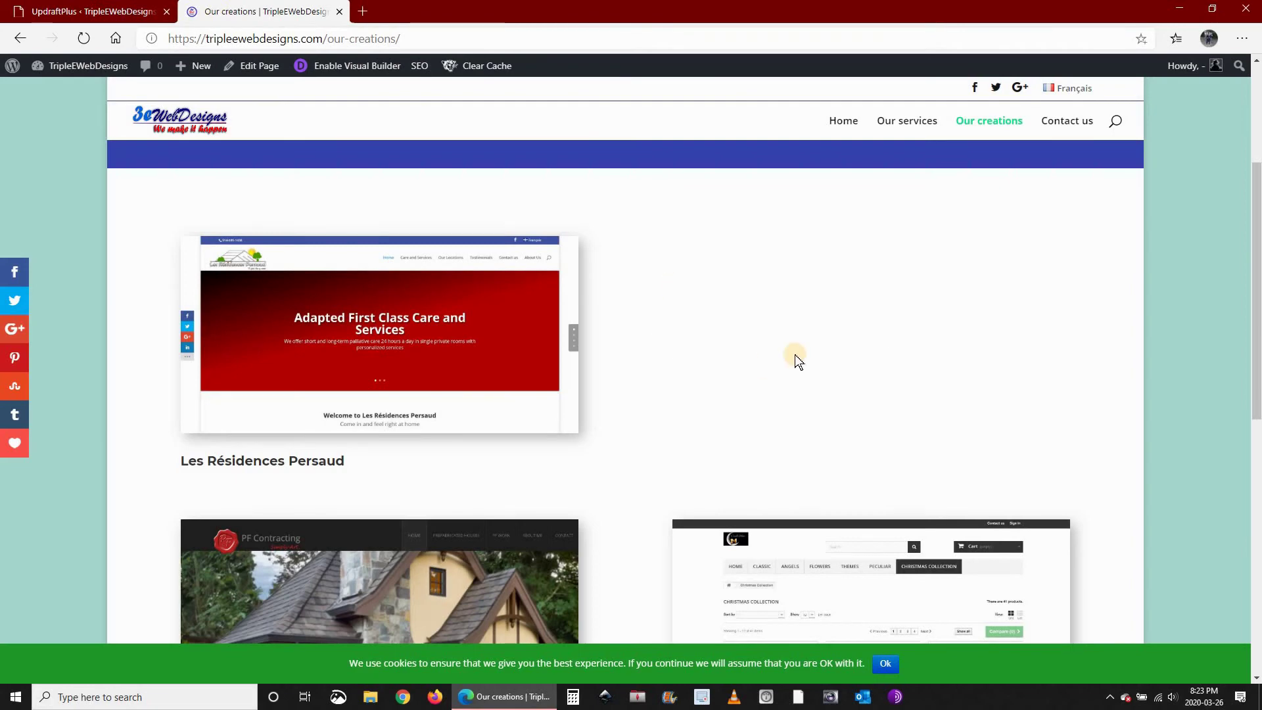
# Reload the live Our creations page to see the restored content
pyautogui.click(82, 40)
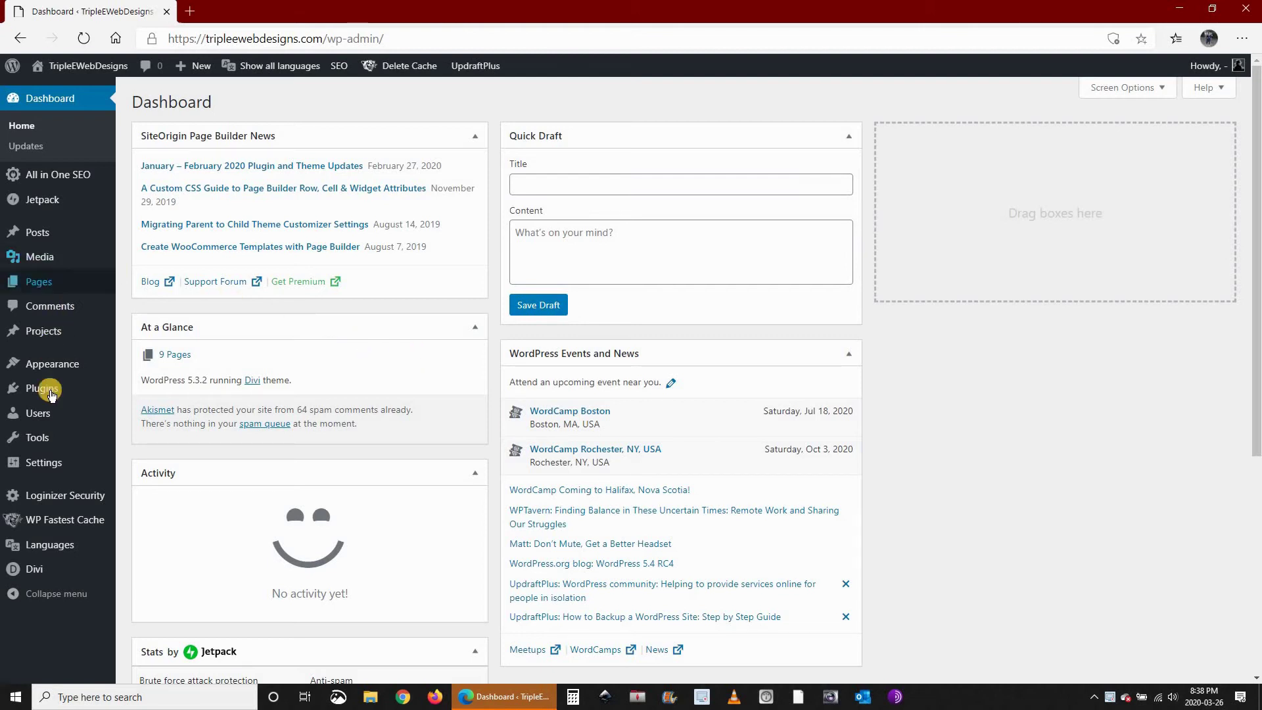
# Wipe all UpdraftPlus settings from Advanced Tools and confirm the deletion
pyautogui.moveTo(47, 469)
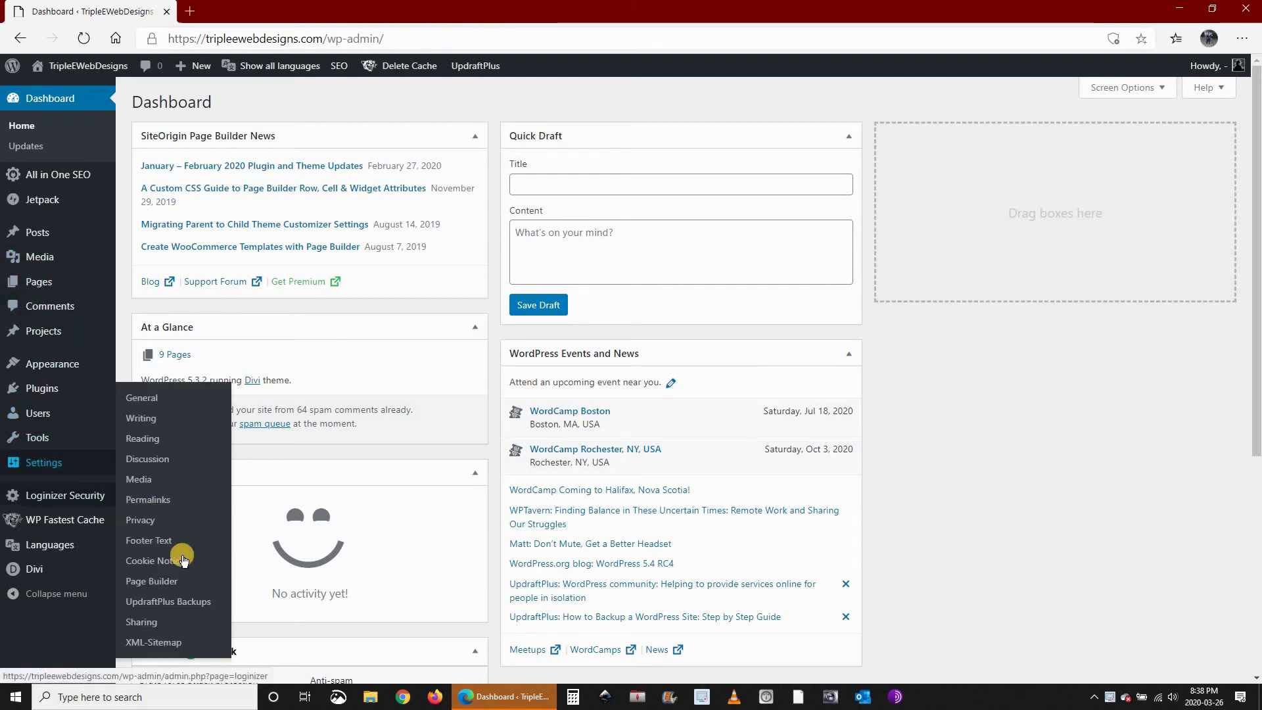
pyautogui.click(167, 604)
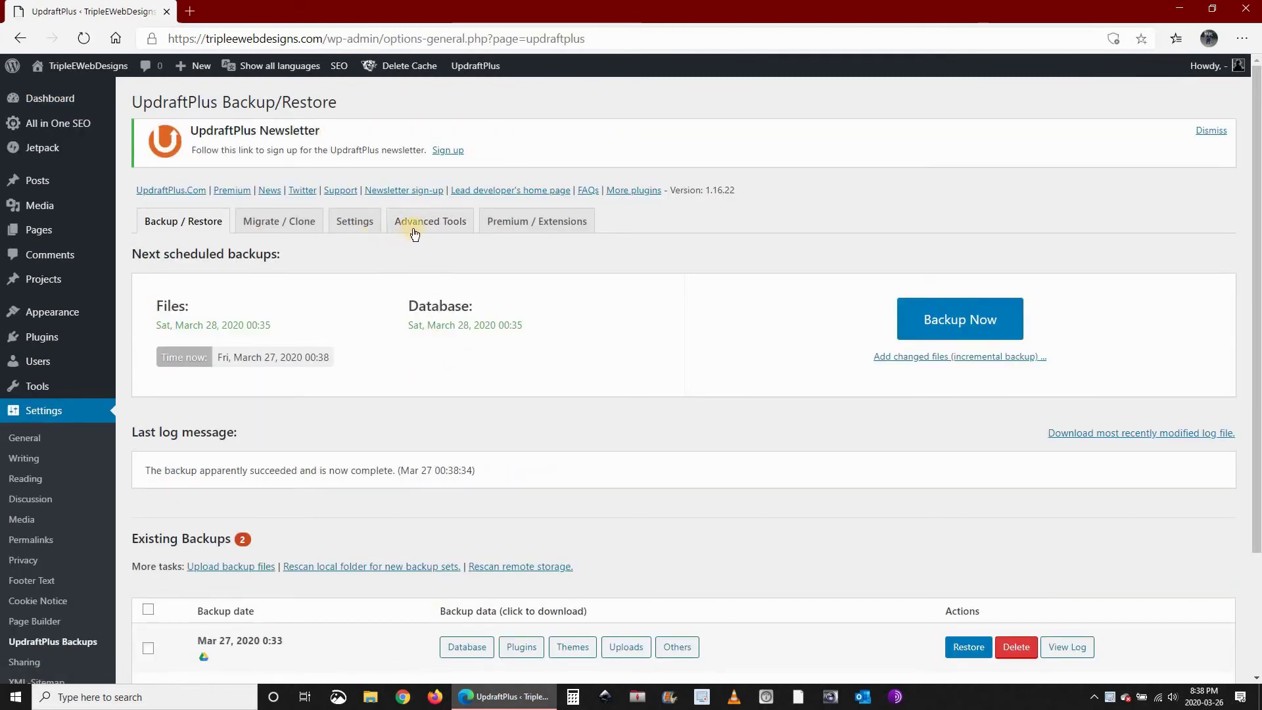
pyautogui.click(414, 230)
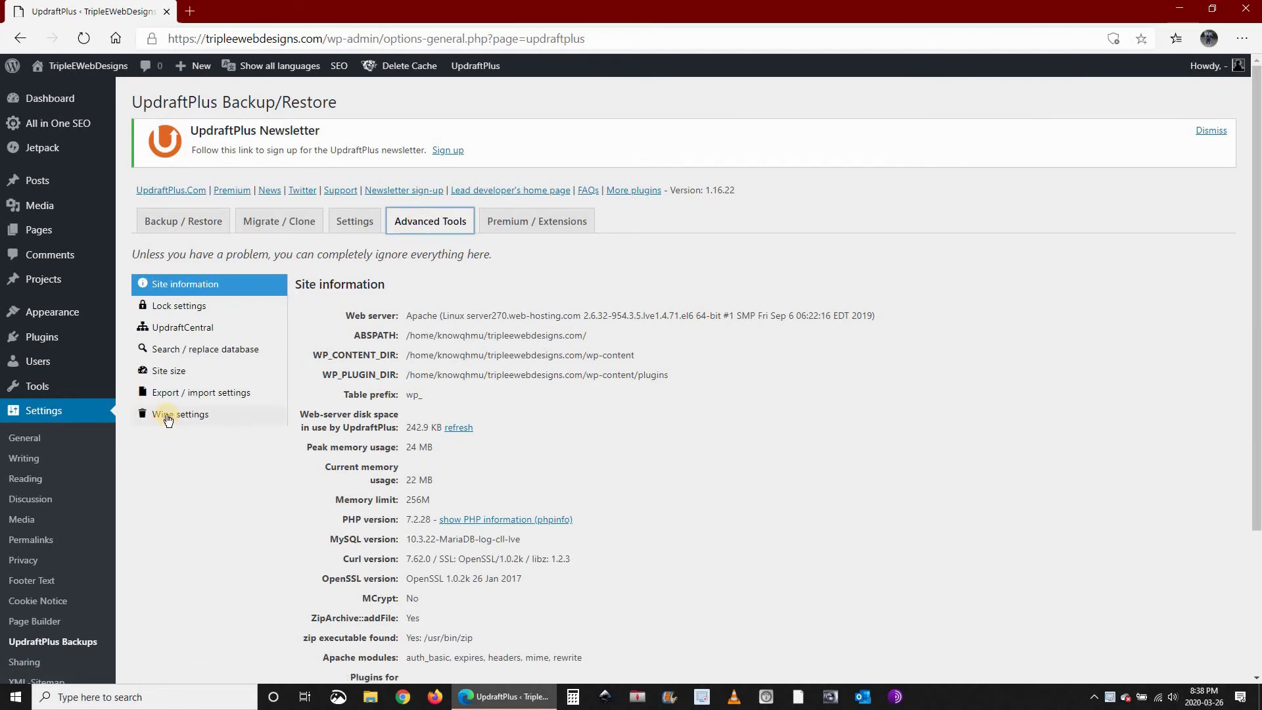
pyautogui.click(168, 420)
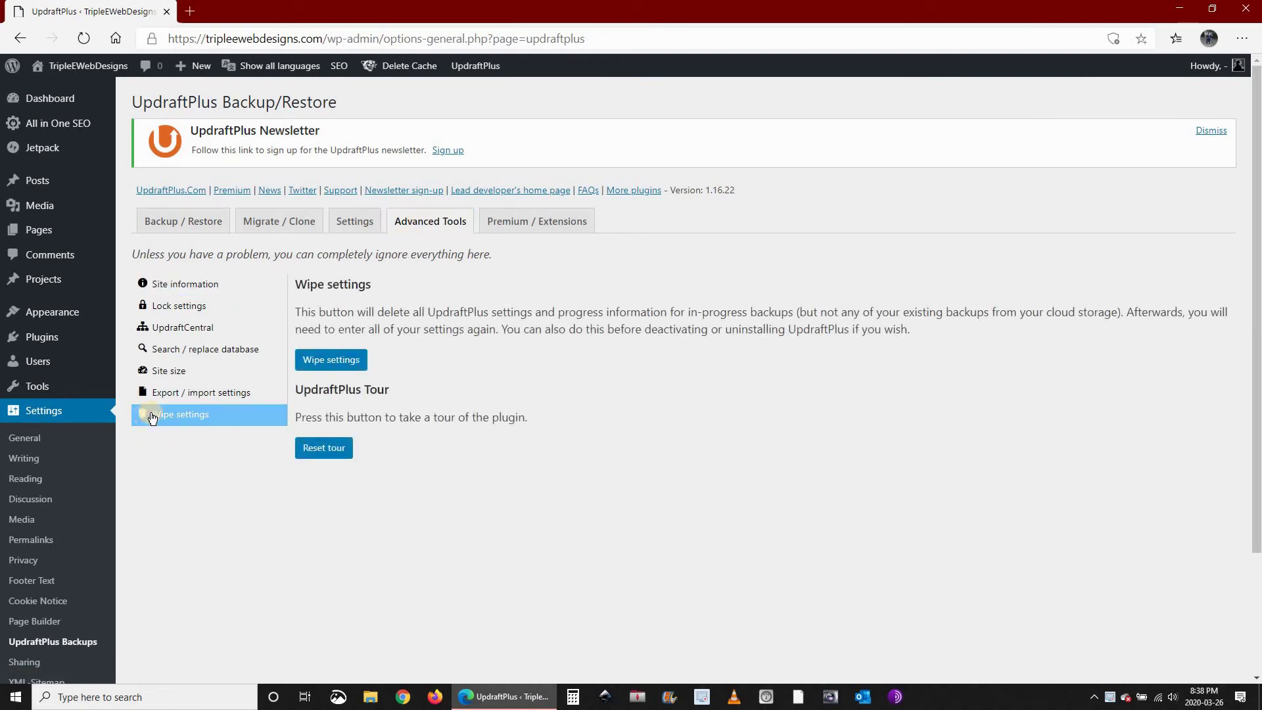
pyautogui.click(331, 361)
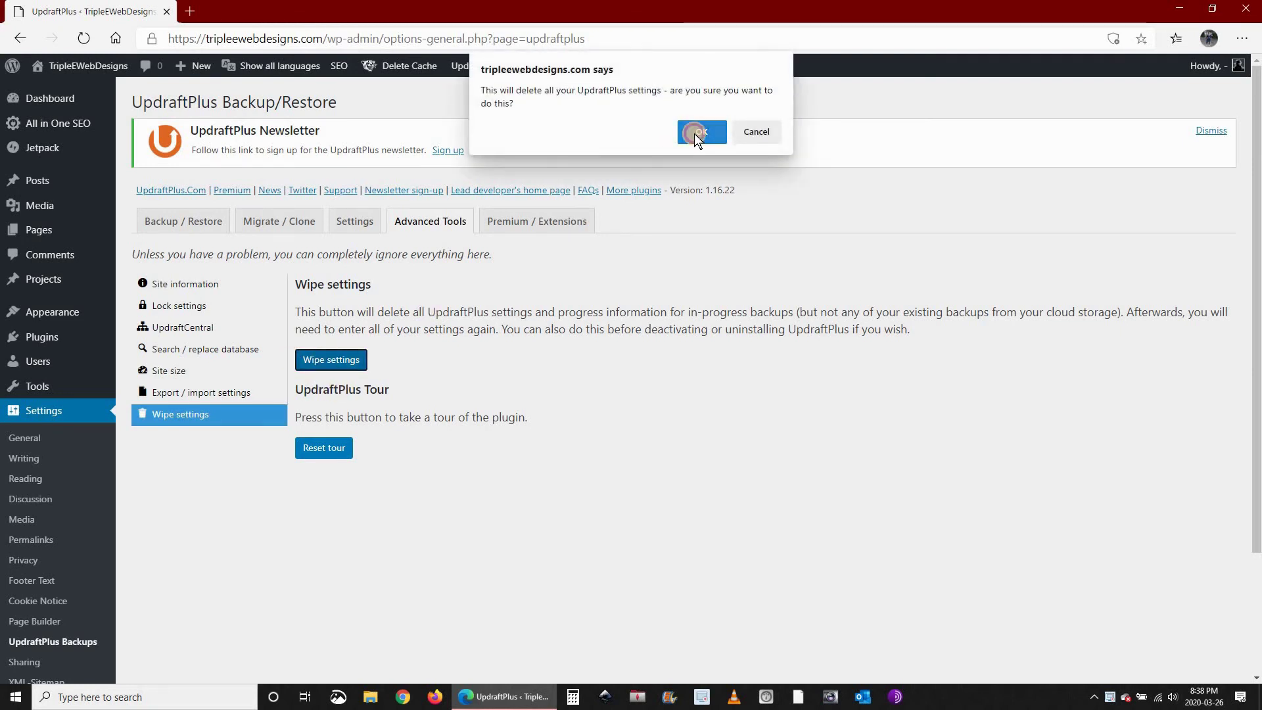
pyautogui.click(697, 132)
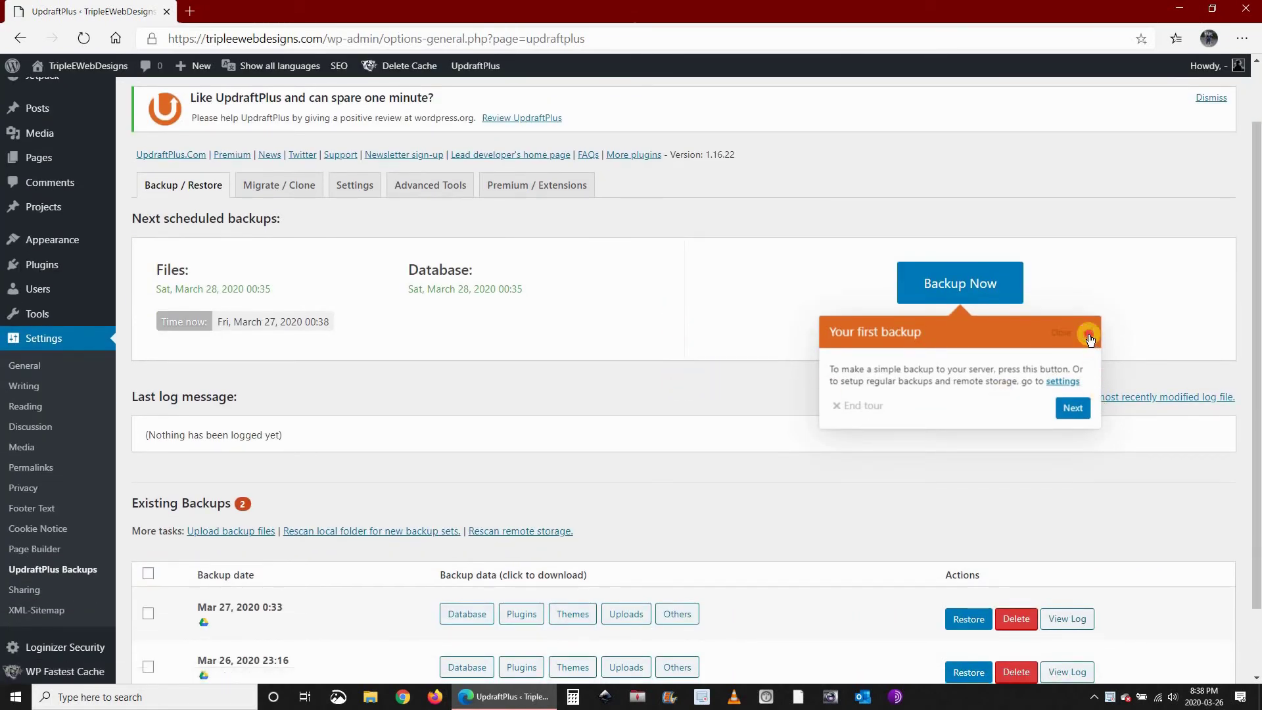
# Close the first-backup tour, review the UpdraftPlus settings, and return to the Backup / Restore tab
pyautogui.click(1086, 332)
pyautogui.click(353, 185)
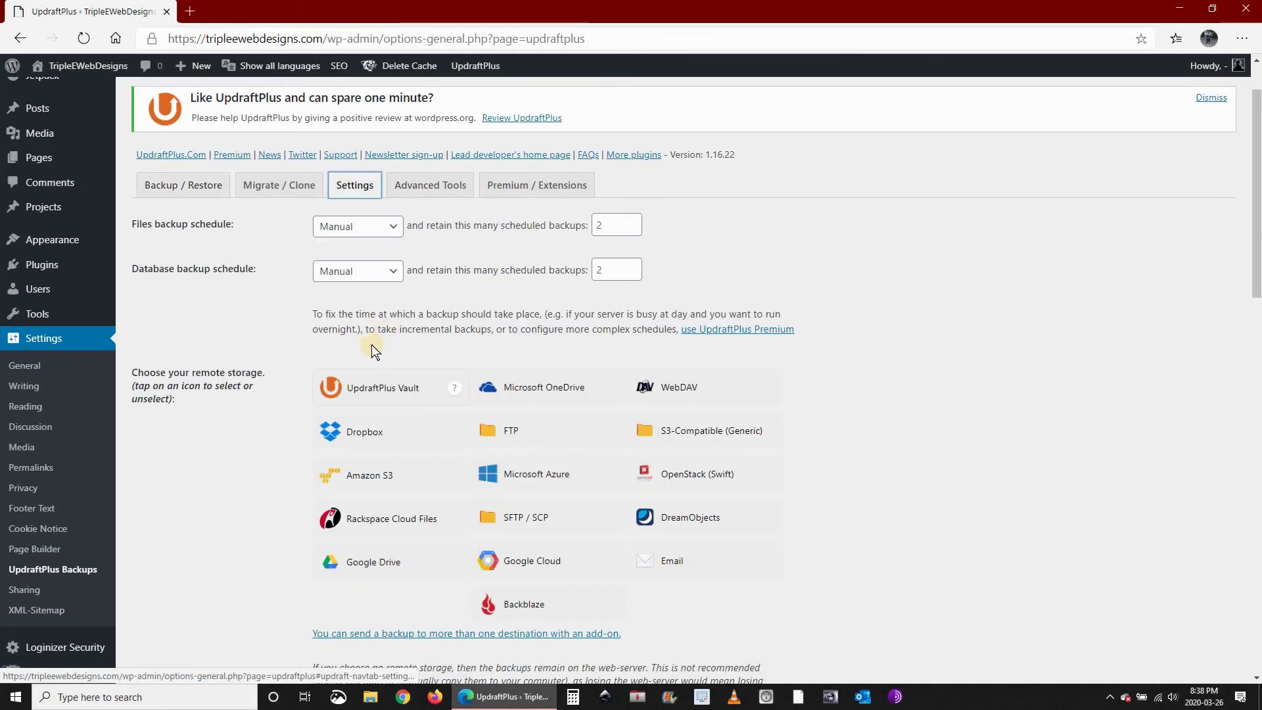
pyautogui.scroll(-5, 368, 342)
pyautogui.scroll(2, 365, 349)
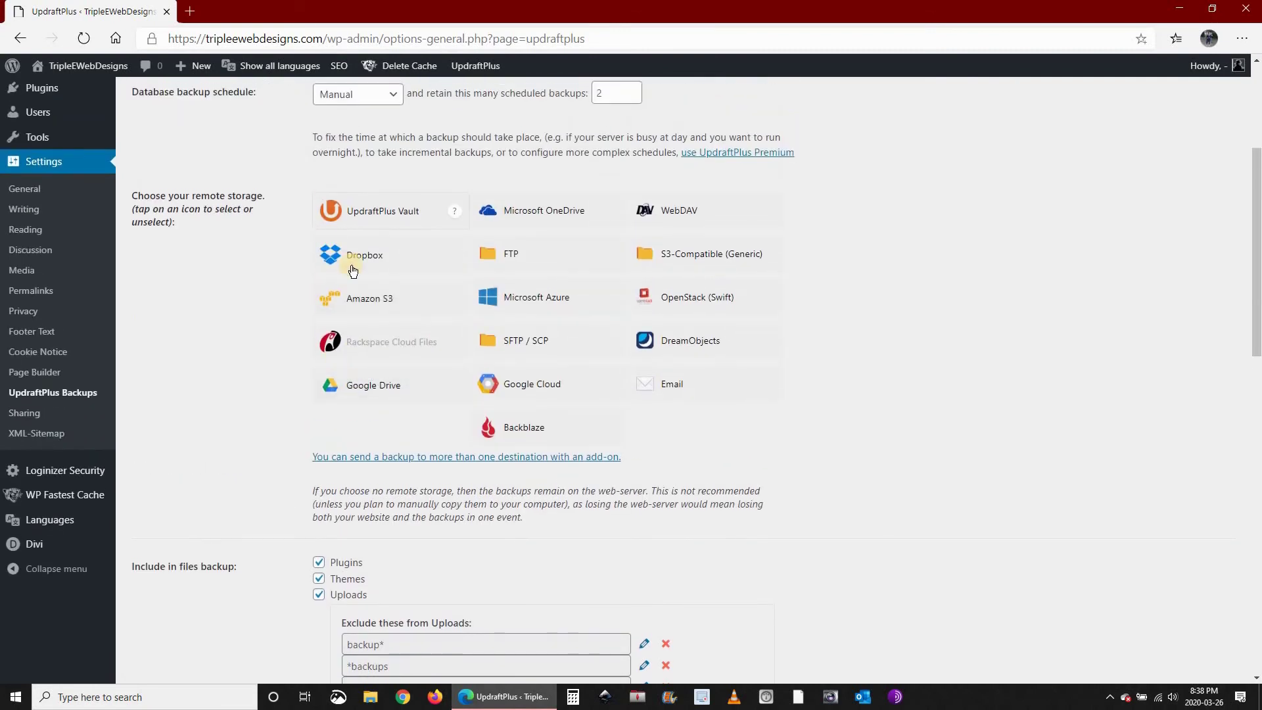
pyautogui.scroll(-15, 308, 361)
pyautogui.scroll(-2, 308, 359)
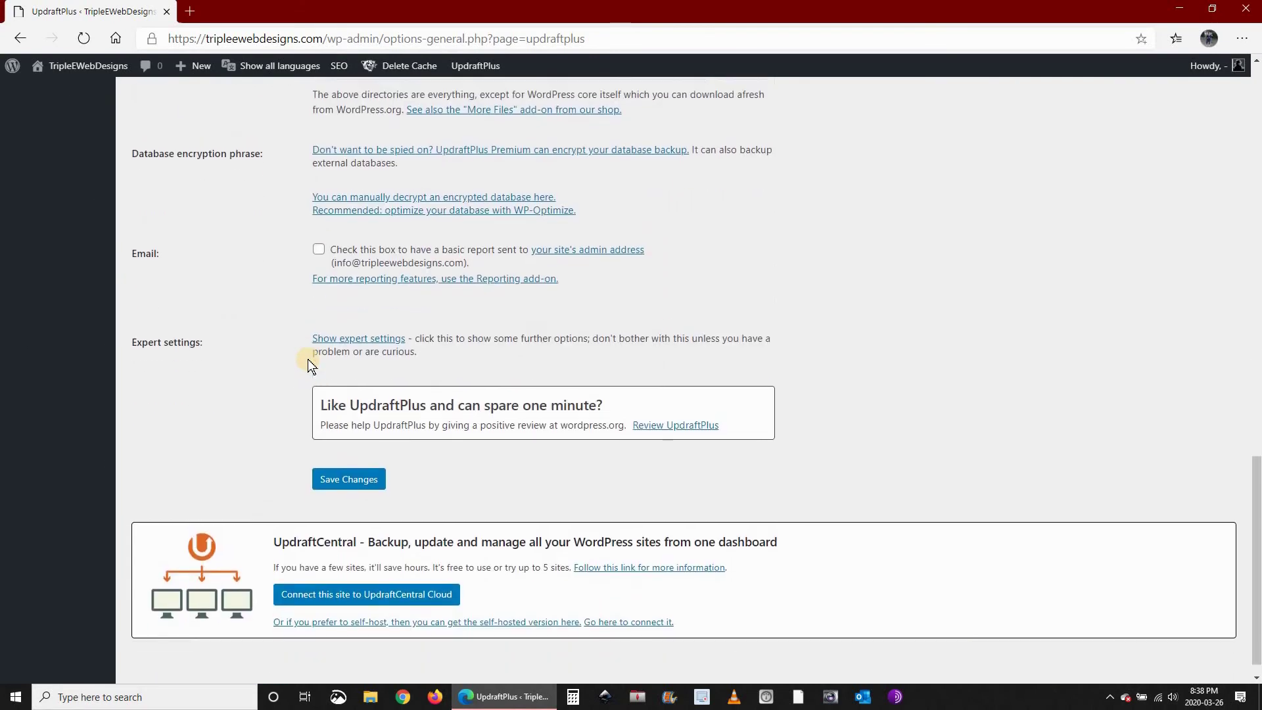
pyautogui.scroll(1, 135, 325)
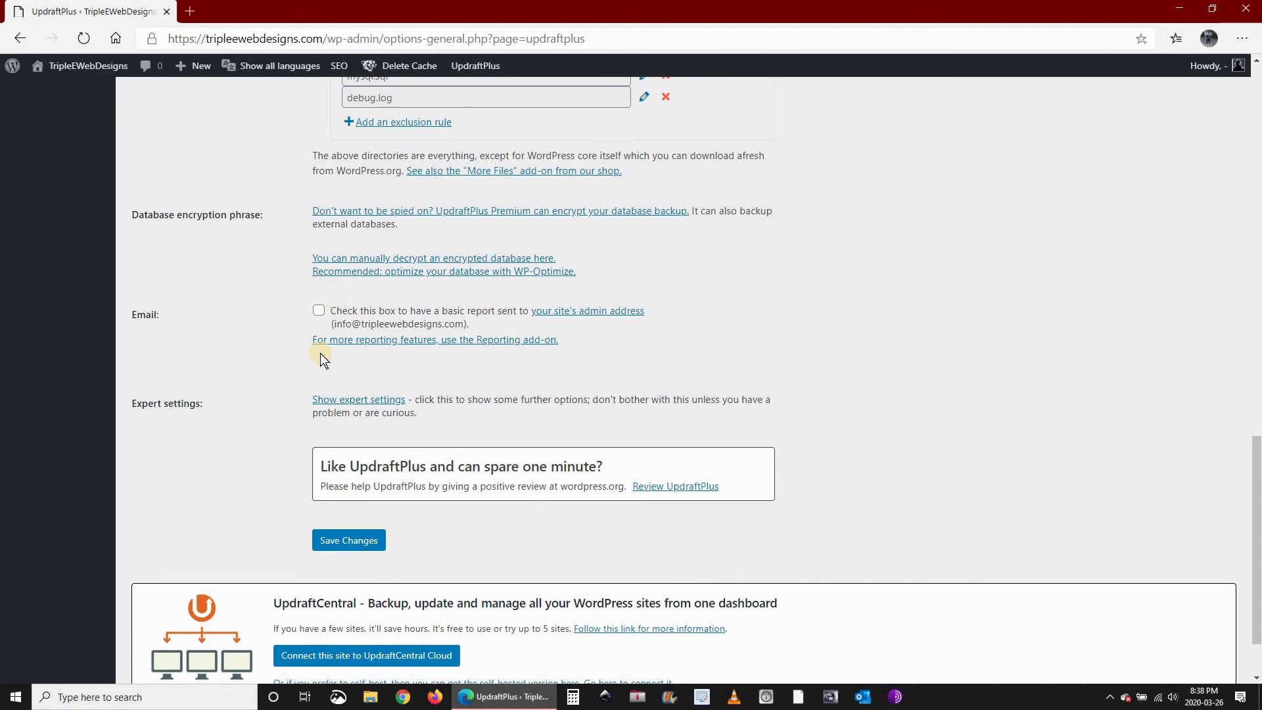
pyautogui.scroll(15, 328, 332)
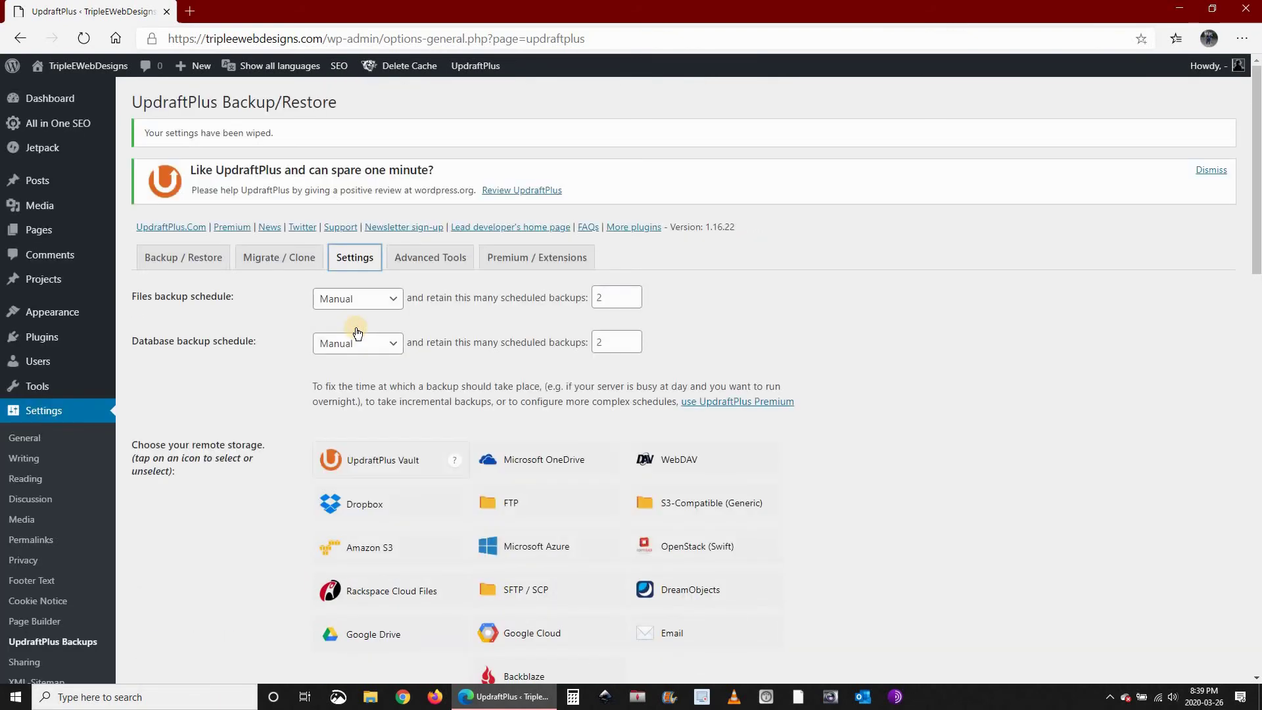
pyautogui.click(184, 258)
pyautogui.scroll(-3, 461, 417)
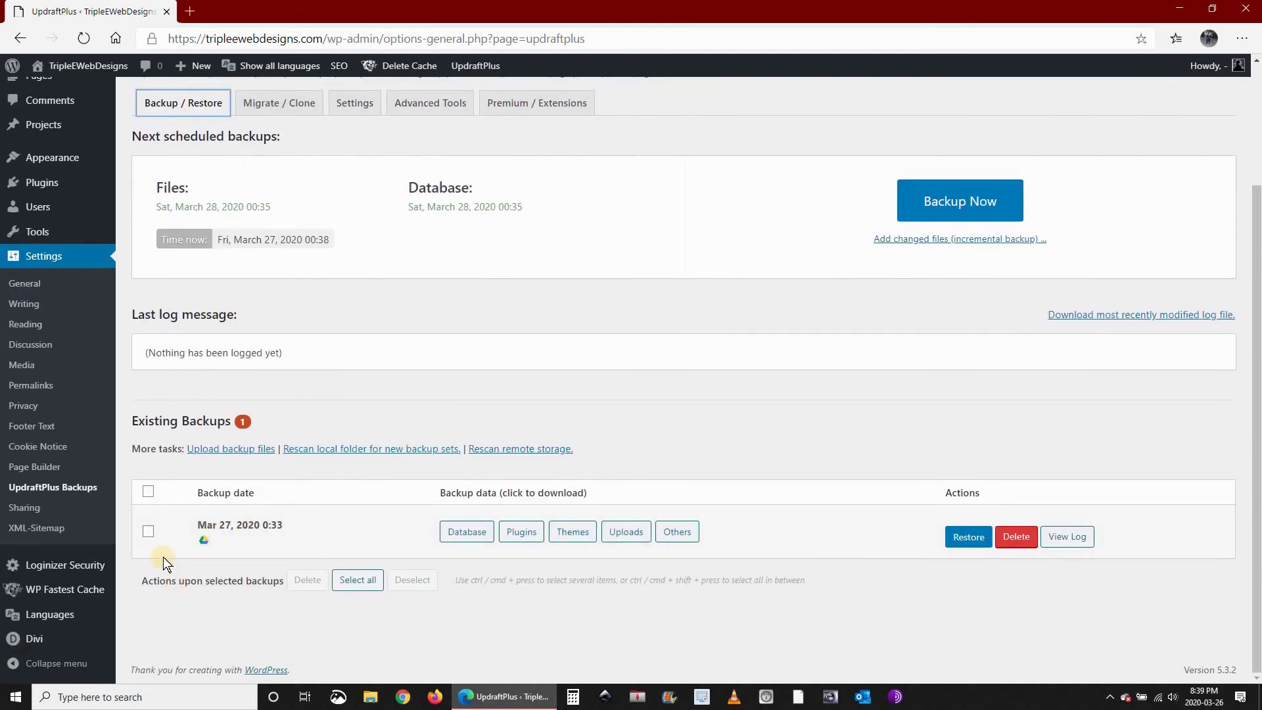
# Delete the Mar 27, 2020 backup set locally while keeping its copy in remote storage
pyautogui.click(148, 530)
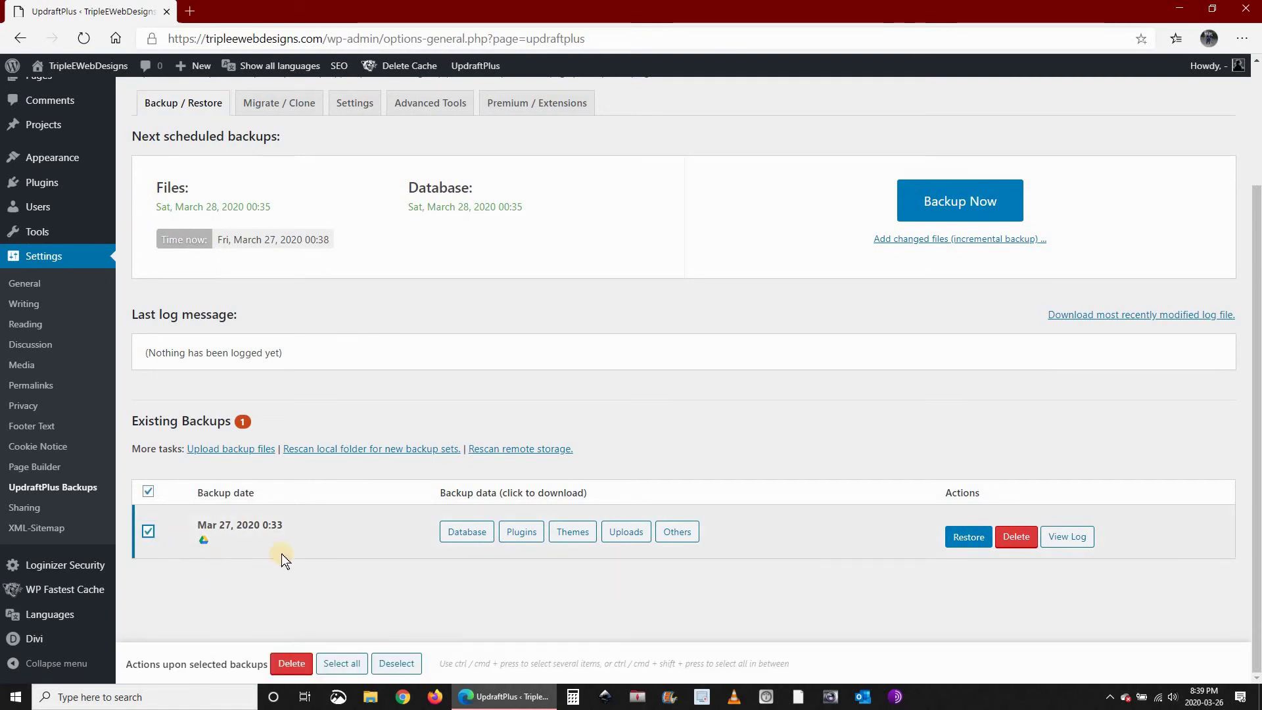
pyautogui.click(291, 664)
pyautogui.click(487, 333)
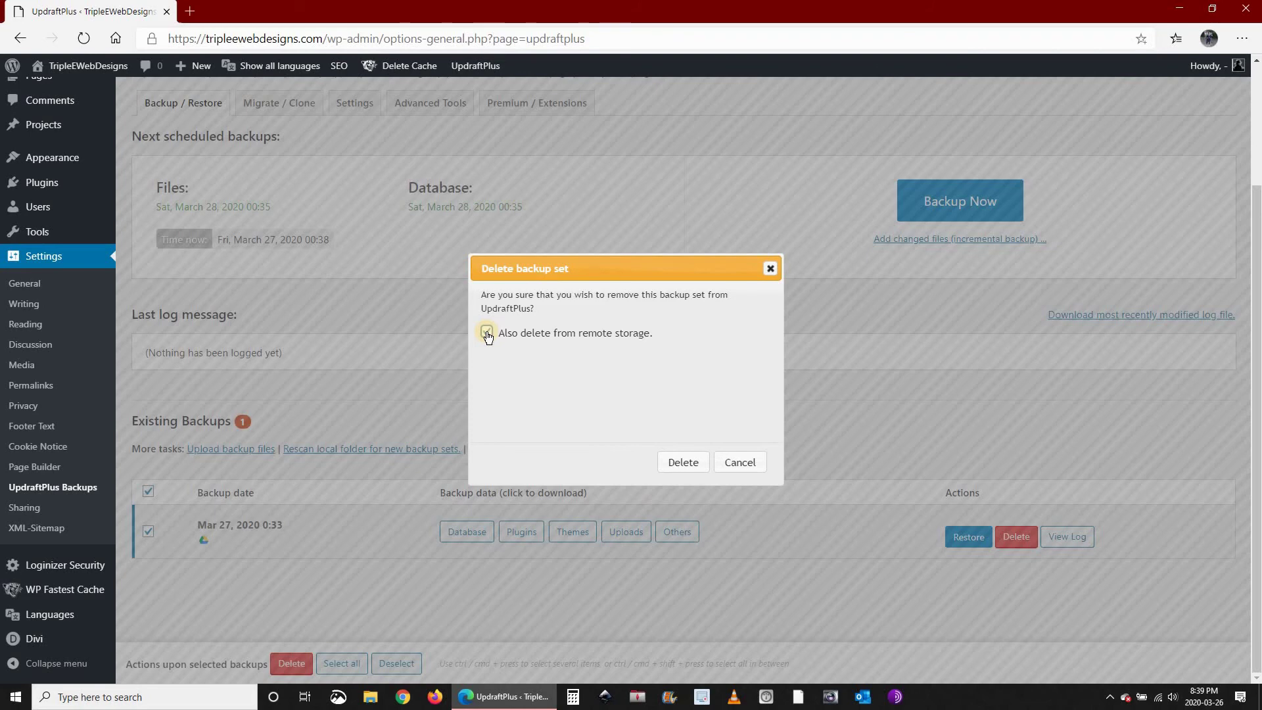
pyautogui.click(487, 333)
pyautogui.click(684, 463)
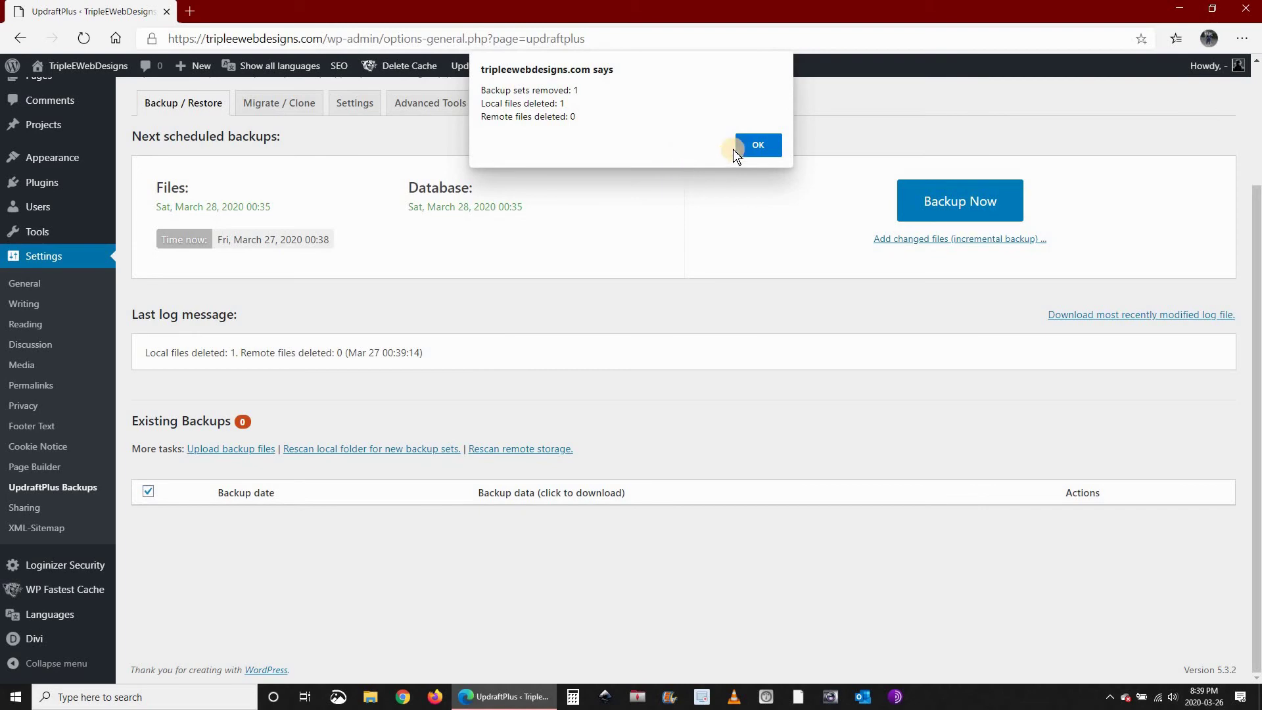
pyautogui.click(744, 144)
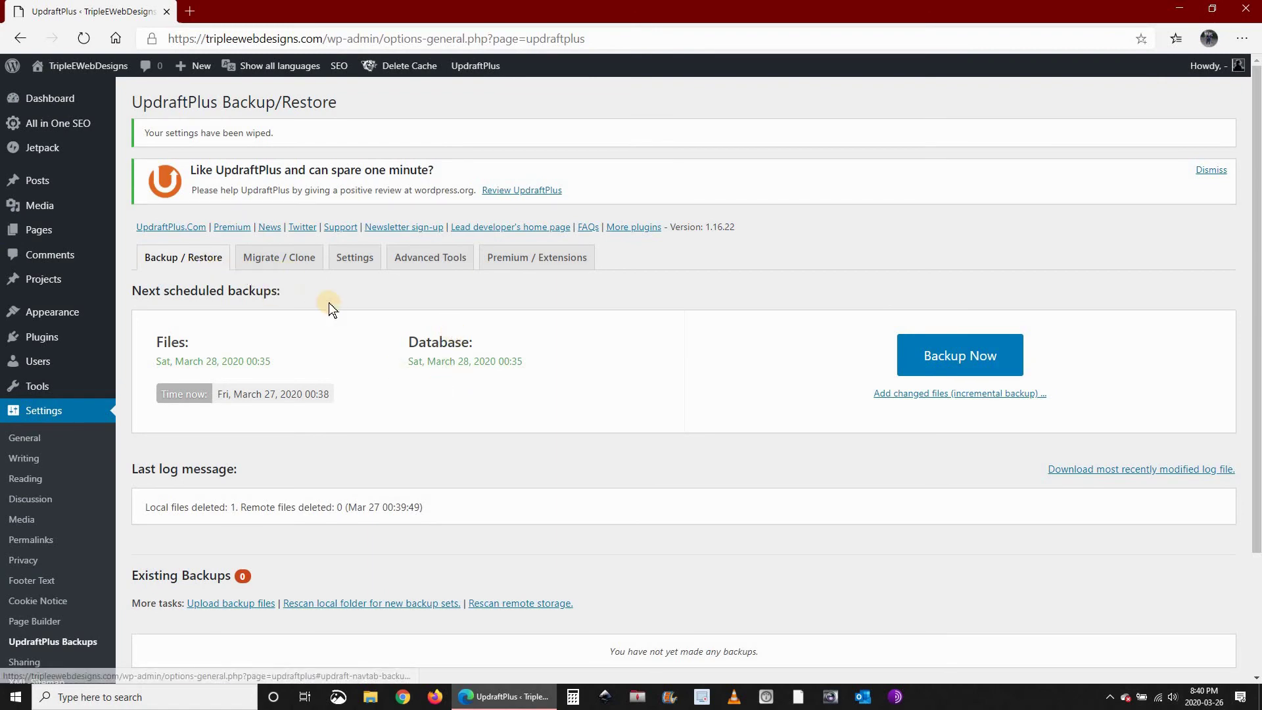
# Choose Google Drive as the UpdraftPlus remote storage and save the settings
pyautogui.click(352, 261)
pyautogui.scroll(-3, 368, 394)
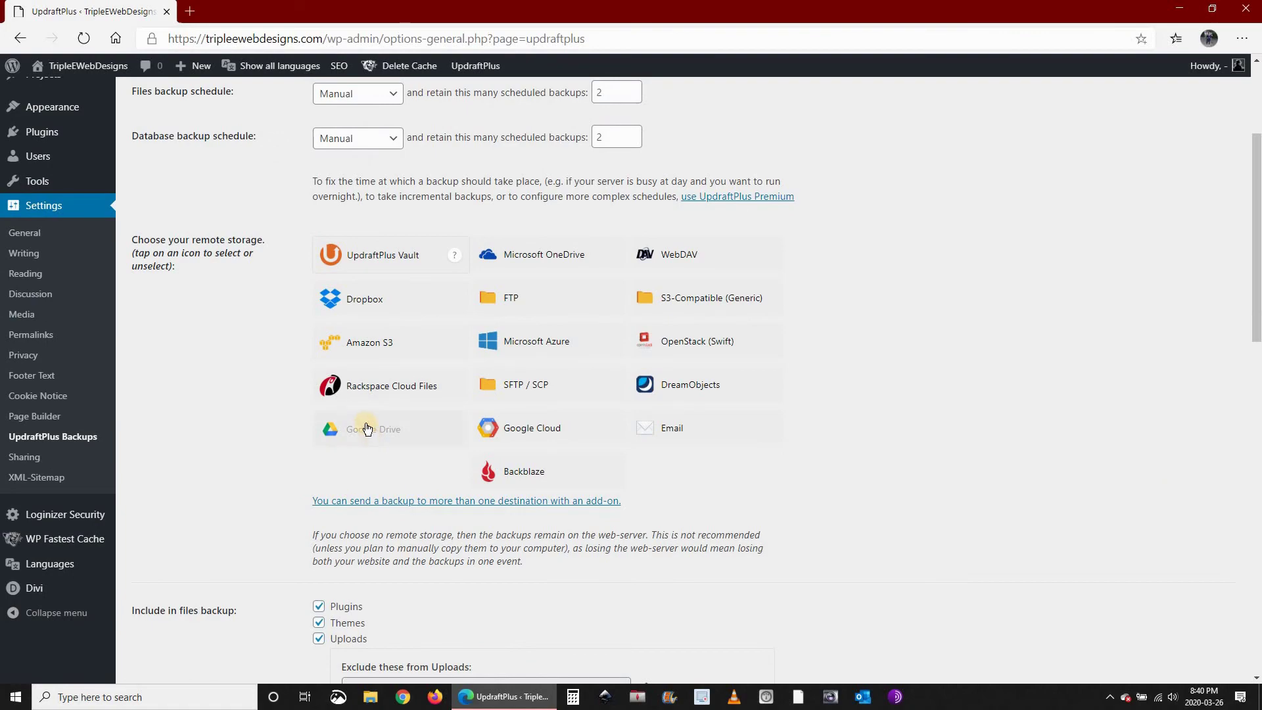
pyautogui.click(368, 429)
pyautogui.scroll(-10, 658, 424)
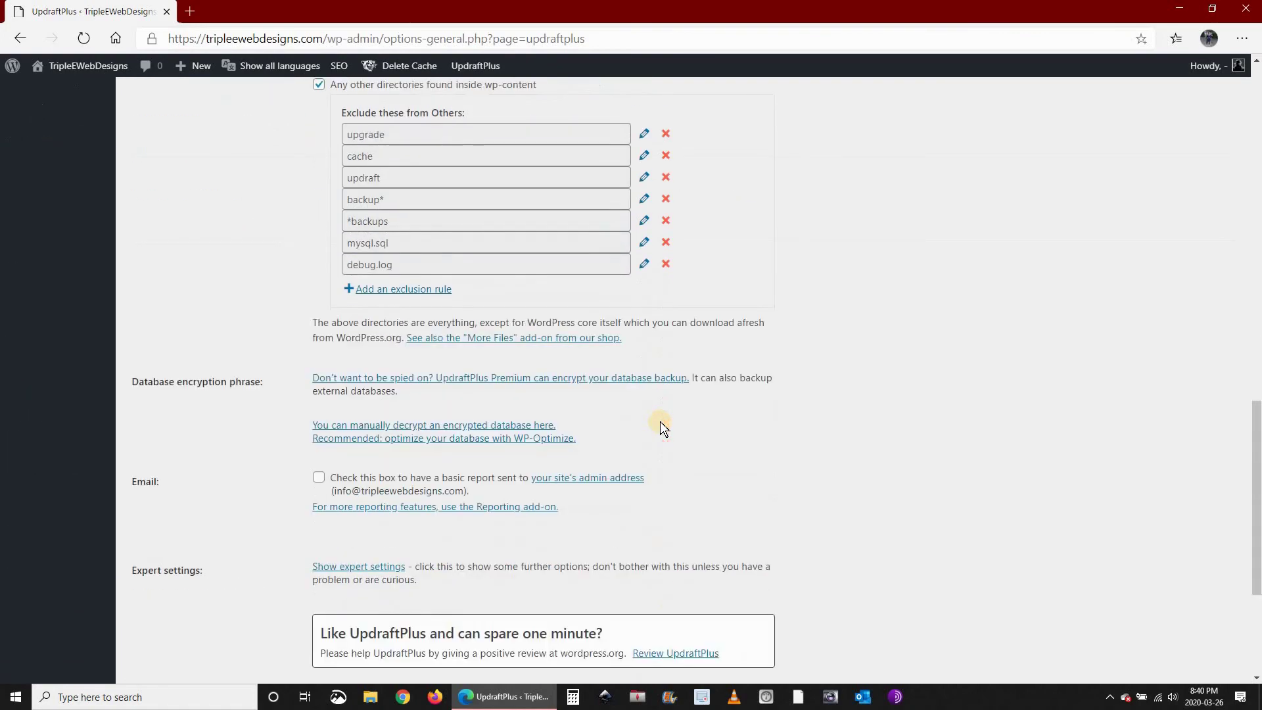
pyautogui.scroll(-4, 660, 421)
pyautogui.click(349, 456)
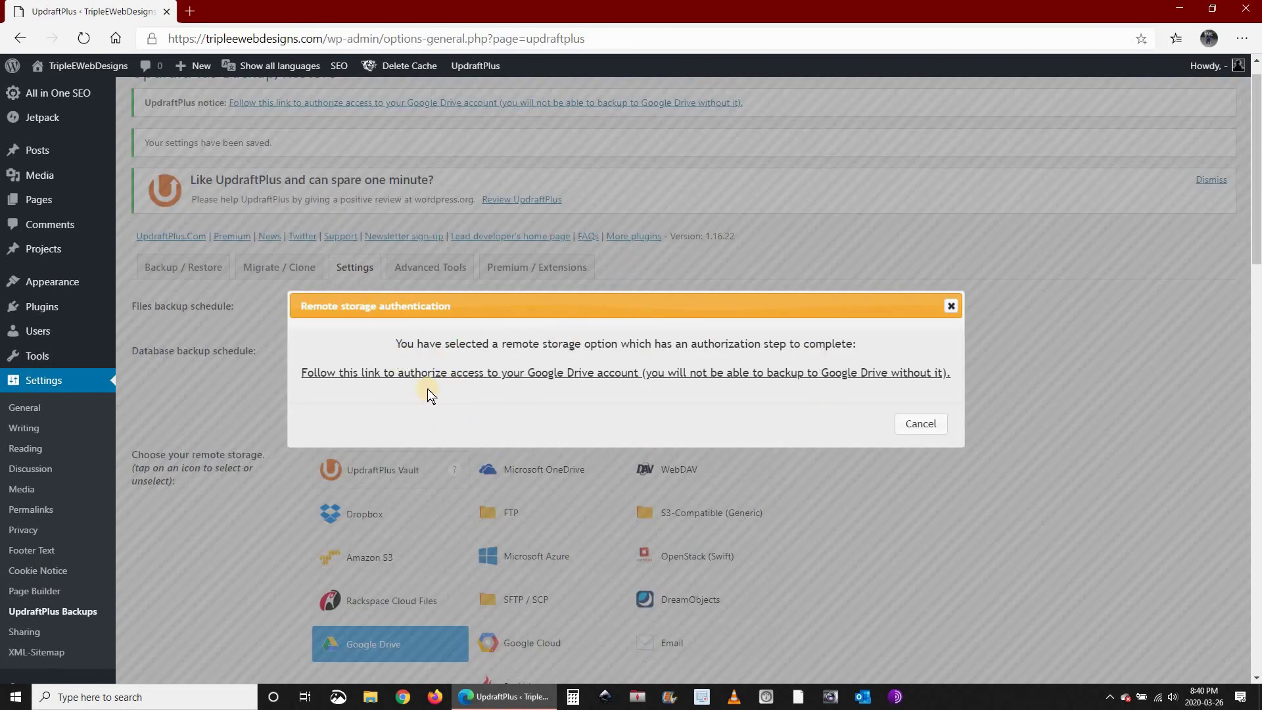
# Authorize UpdraftPlus to access Google Drive using the selected Google account
pyautogui.click(439, 374)
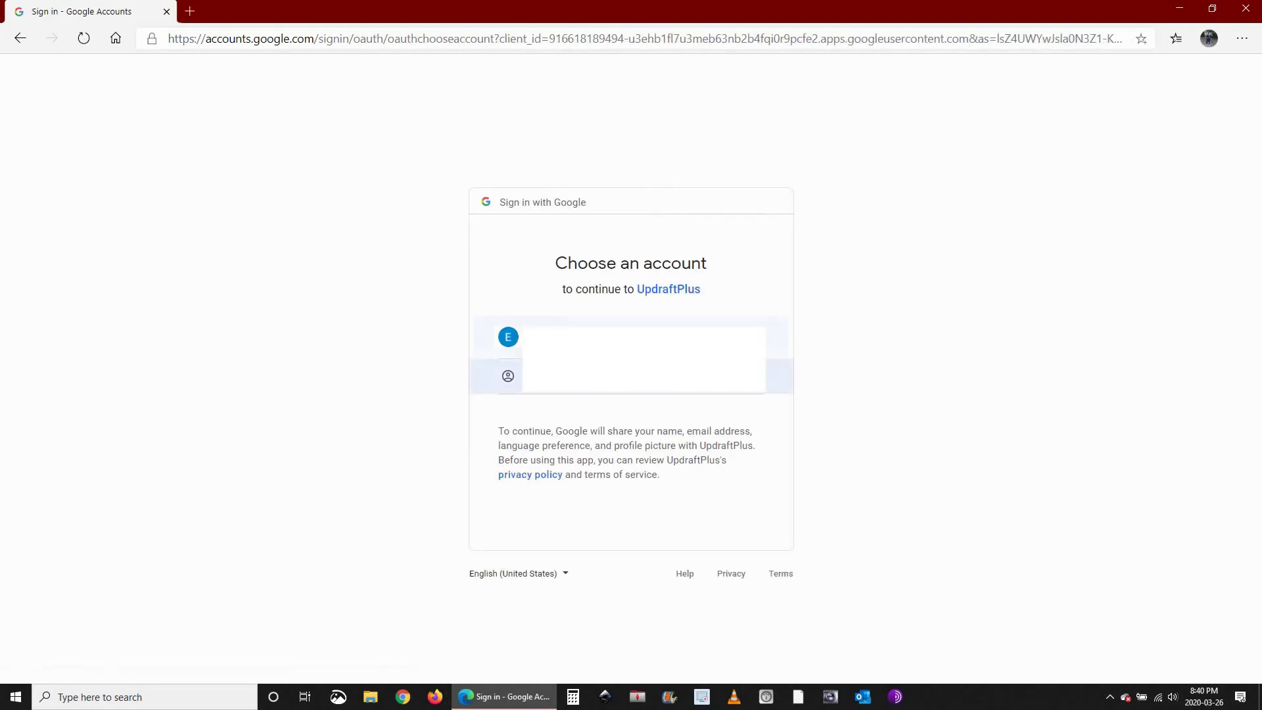
pyautogui.click(490, 375)
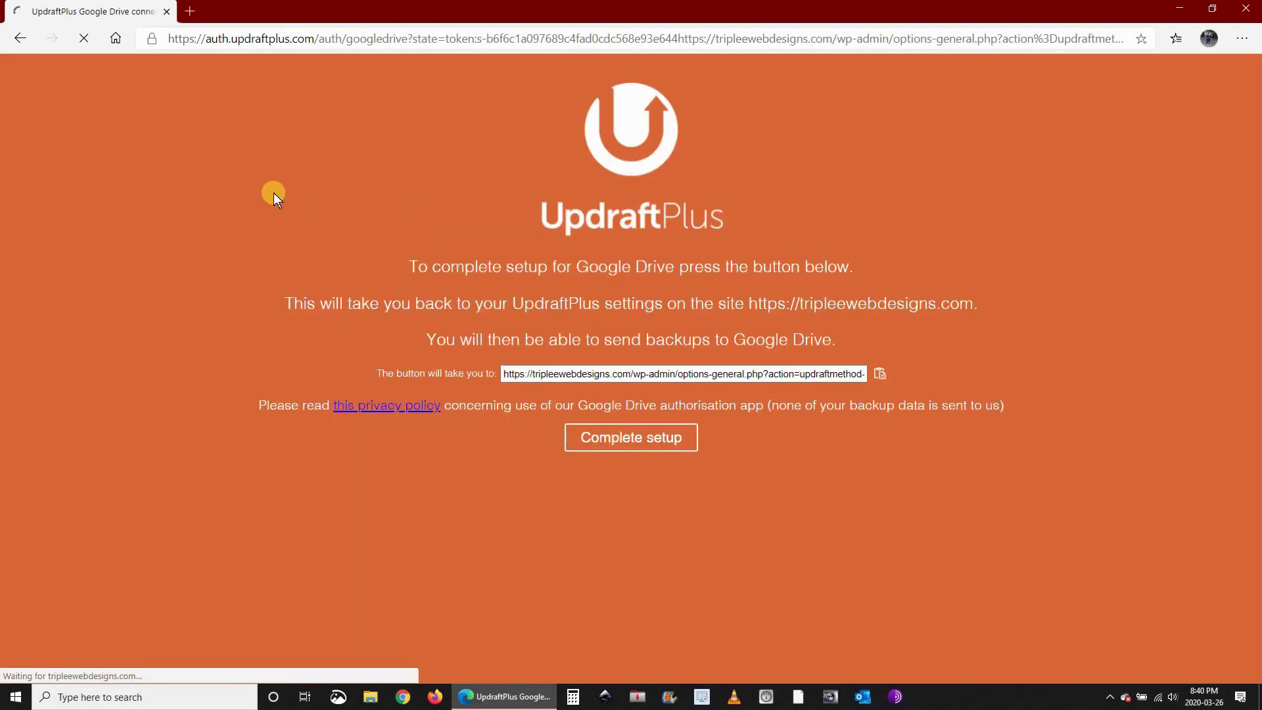
pyautogui.scroll(-3, 315, 296)
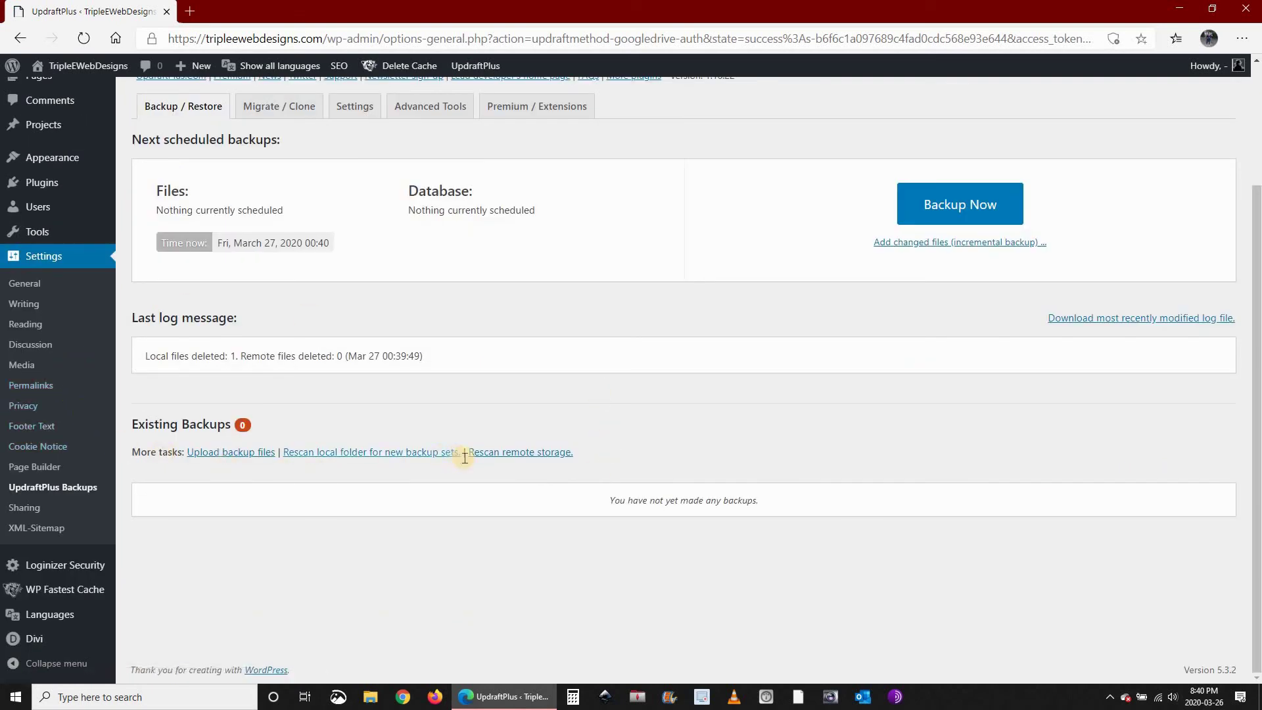
# From the Backup / Restore tab, rescan remote storage to list the Mar 26, 2020 23:16 Google Drive backup
pyautogui.click(559, 453)
pyautogui.click(355, 120)
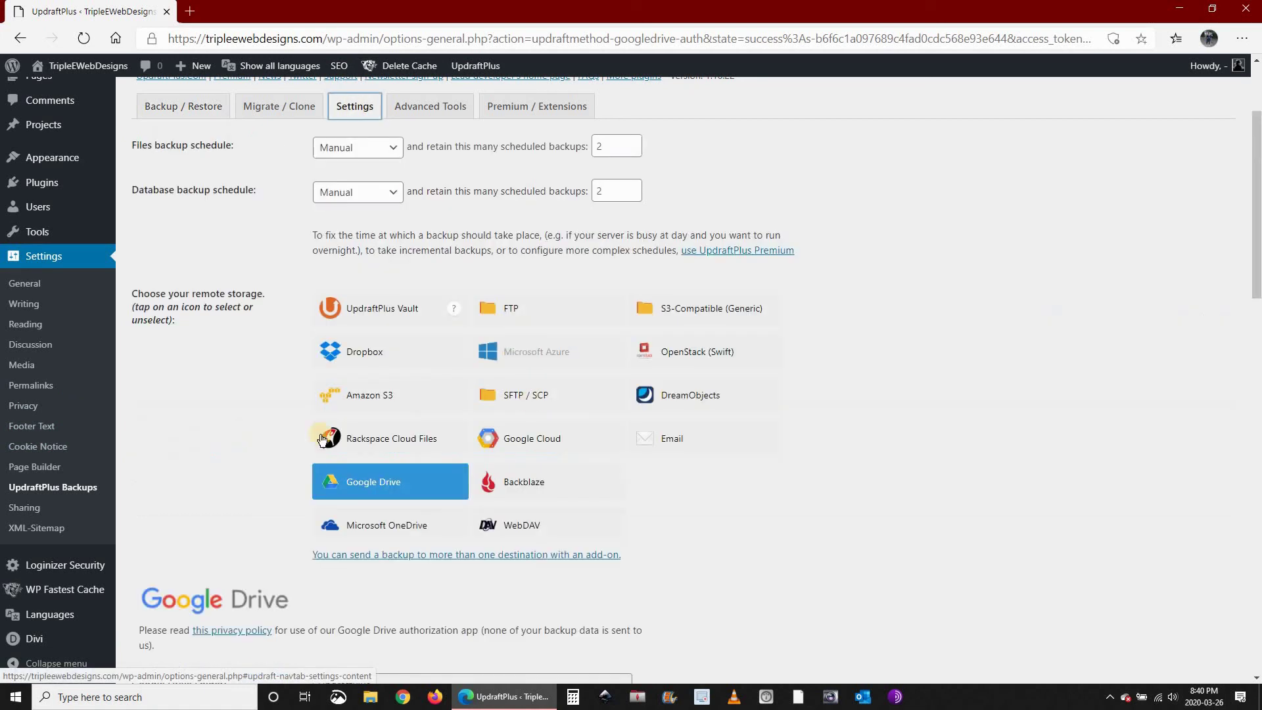
pyautogui.click(184, 115)
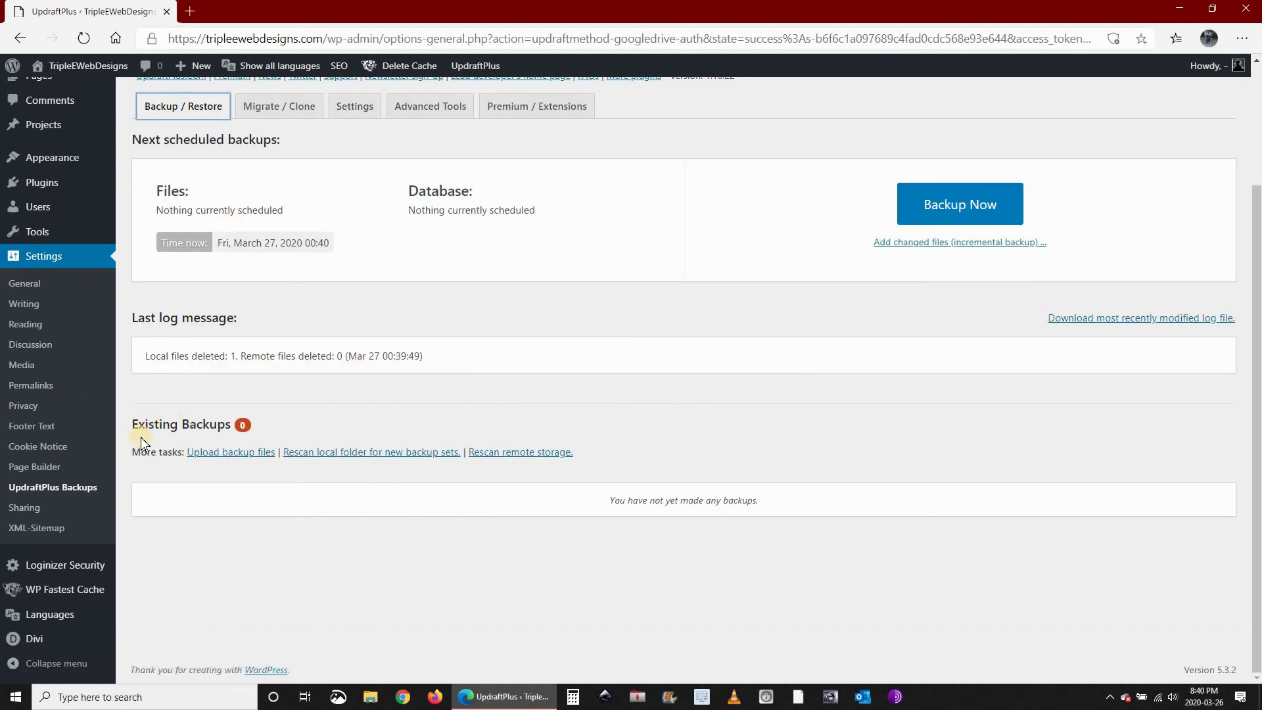
pyautogui.click(510, 454)
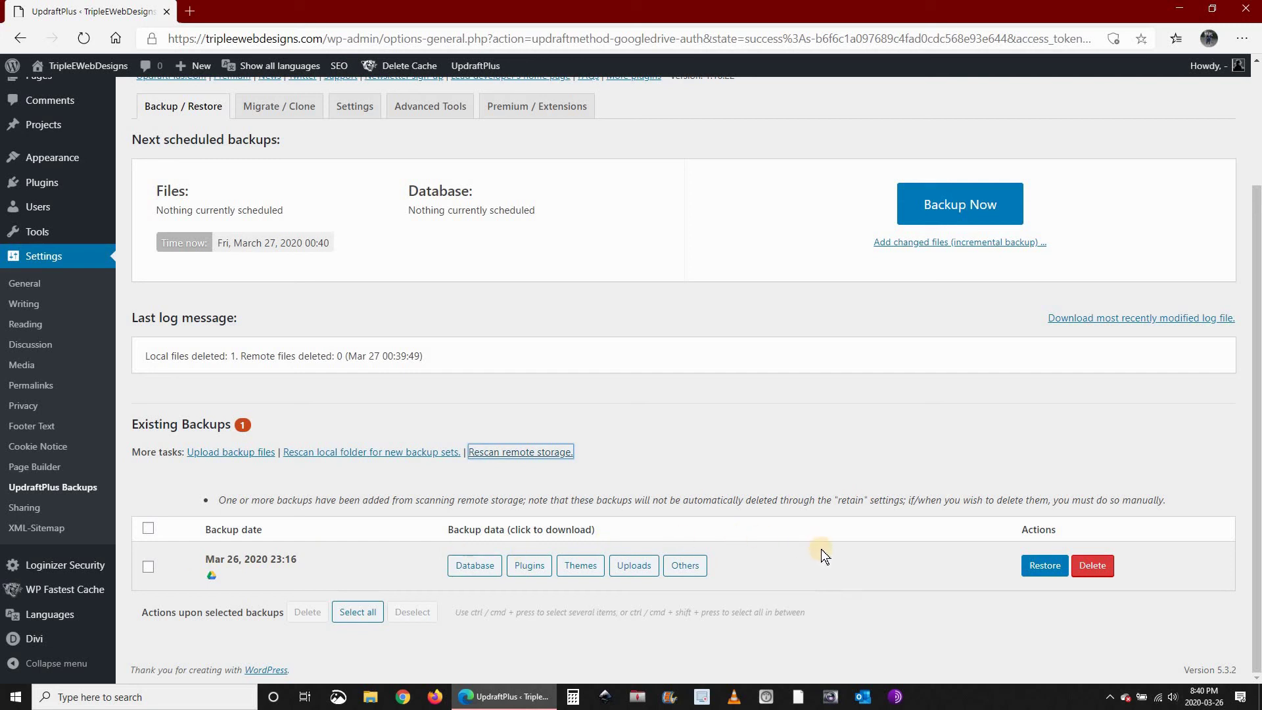
# Tick Plugins, Themes, Uploads, Others and Database to restore from the Mar 26 backup, then browse forward
pyautogui.click(1046, 566)
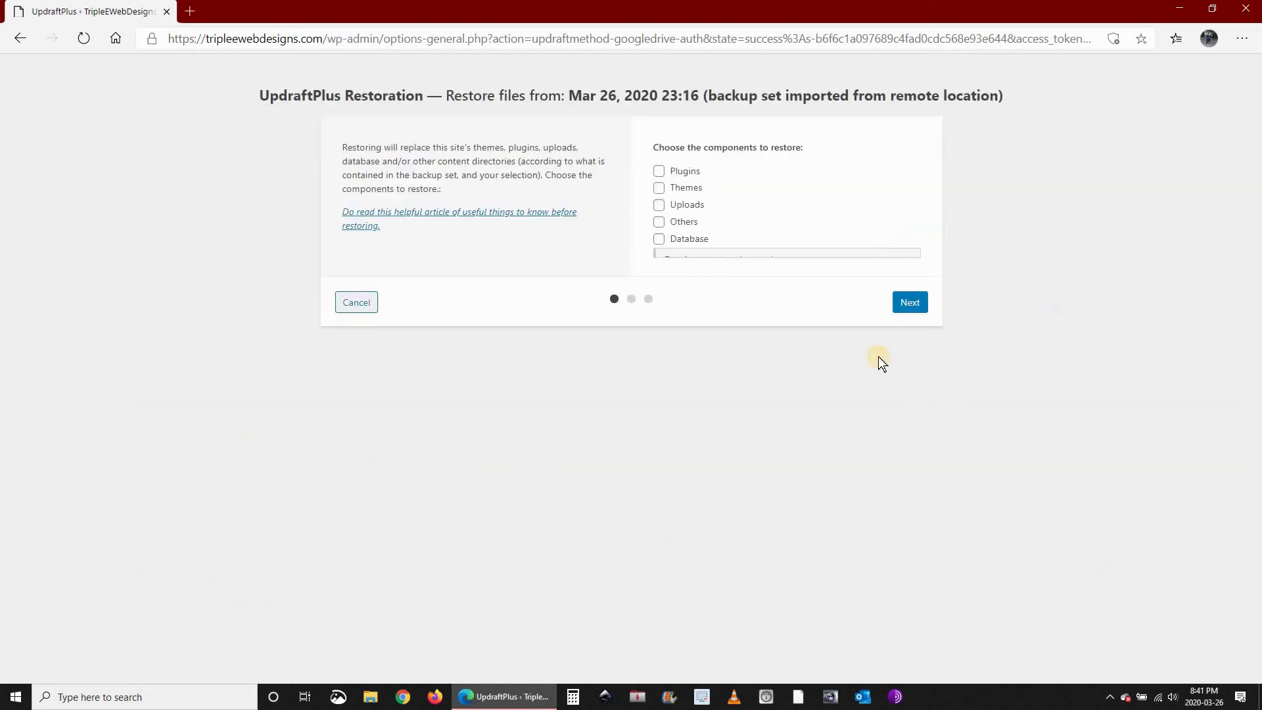
pyautogui.click(659, 174)
pyautogui.click(658, 189)
pyautogui.click(659, 205)
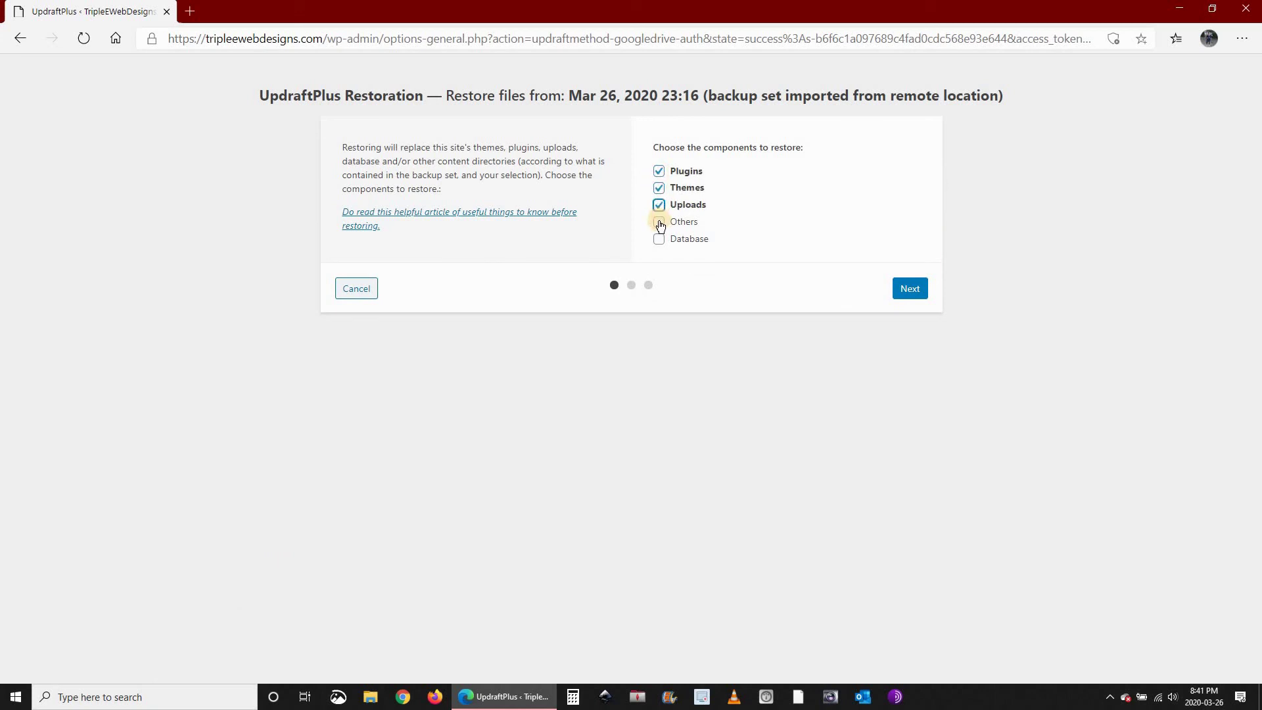
pyautogui.click(659, 221)
pyautogui.click(660, 239)
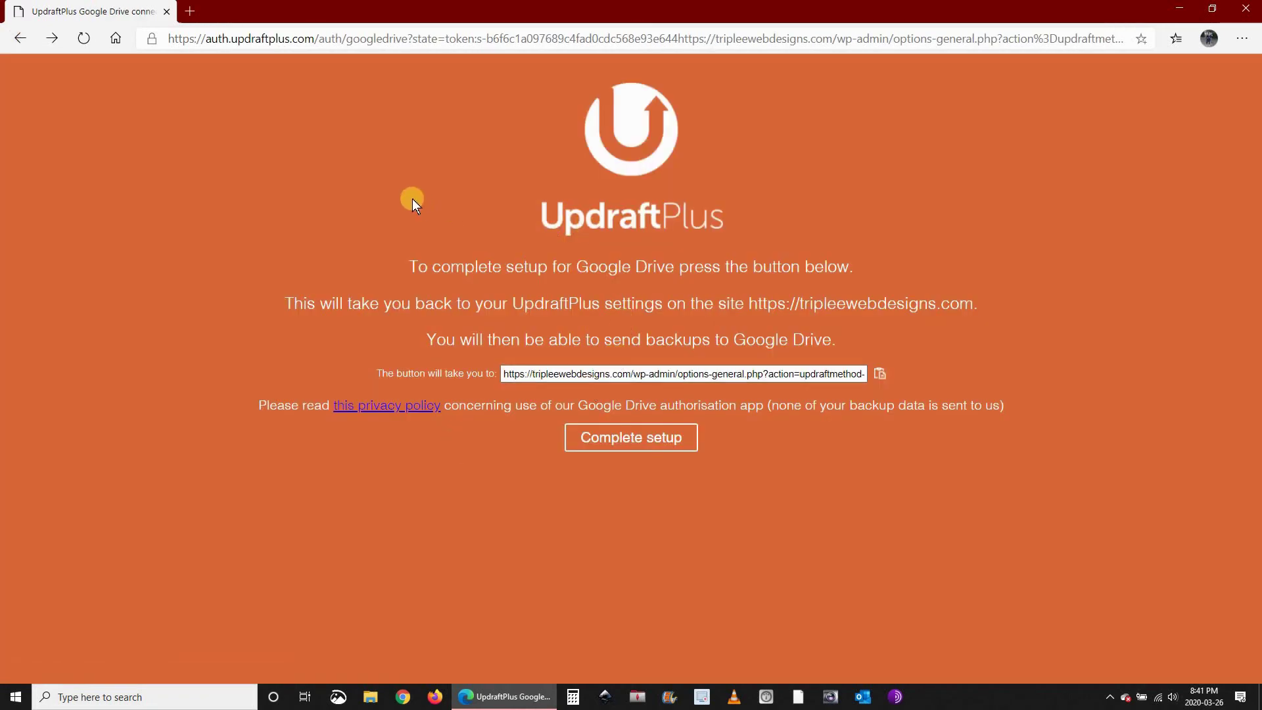
pyautogui.click(50, 37)
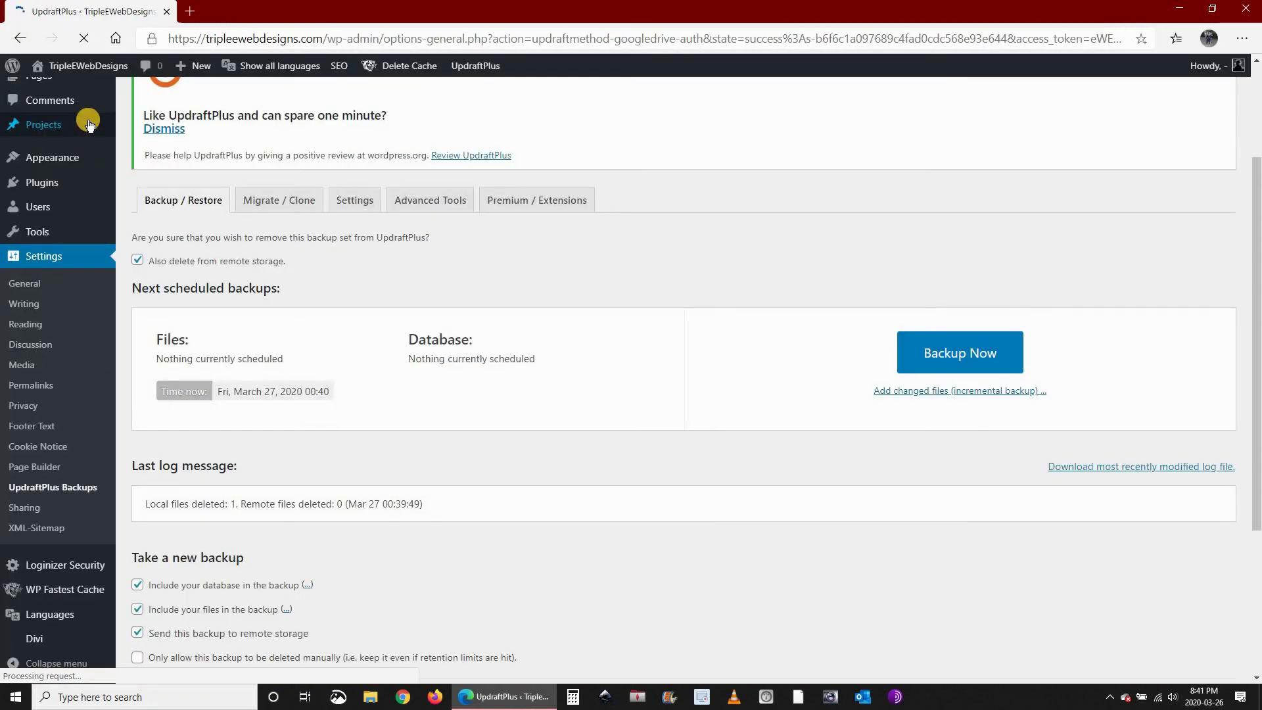